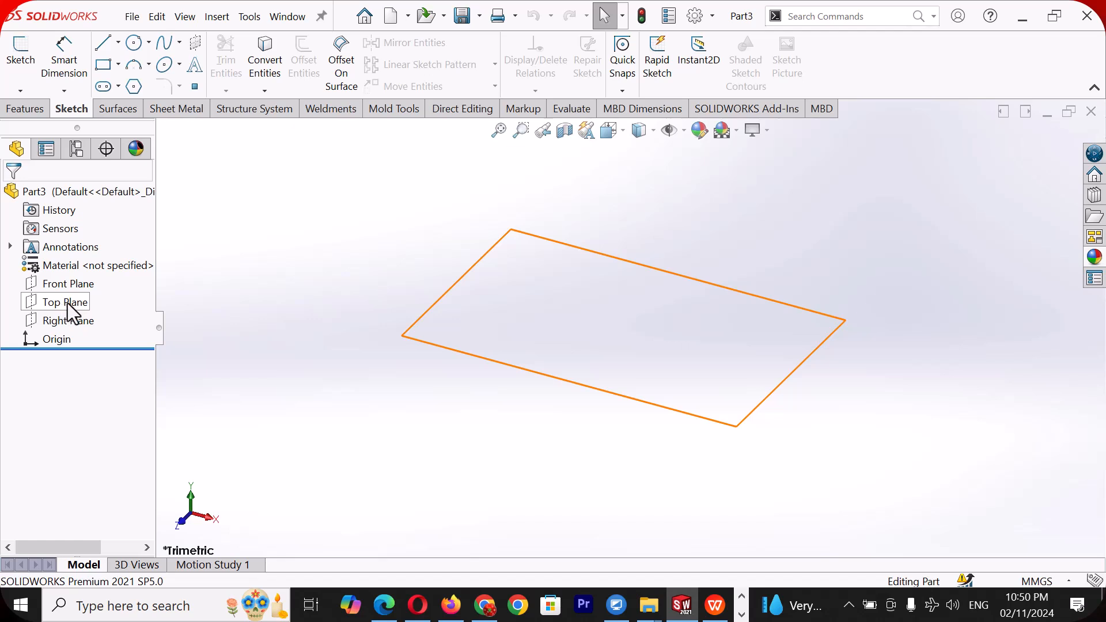
Step: On the Top Plane, sketch two concentric circles centred on the origin, about 108 mm and 71 mm in diameter
{"action": "left_click", "coordinate": [67, 303]}
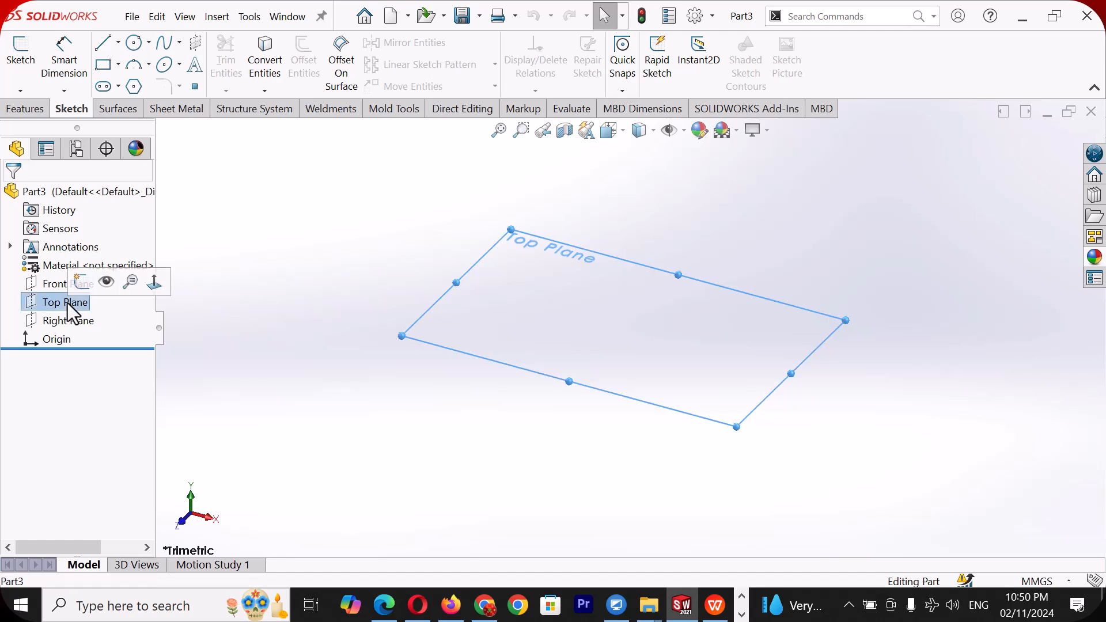
{"action": "left_click", "coordinate": [77, 285]}
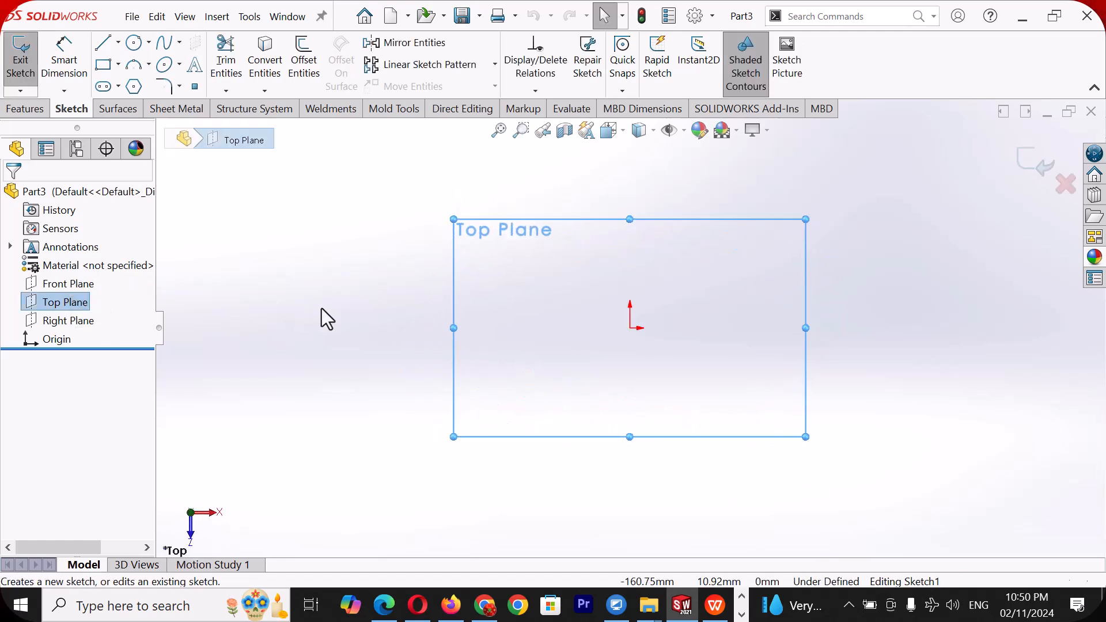
{"action": "left_click", "coordinate": [137, 45]}
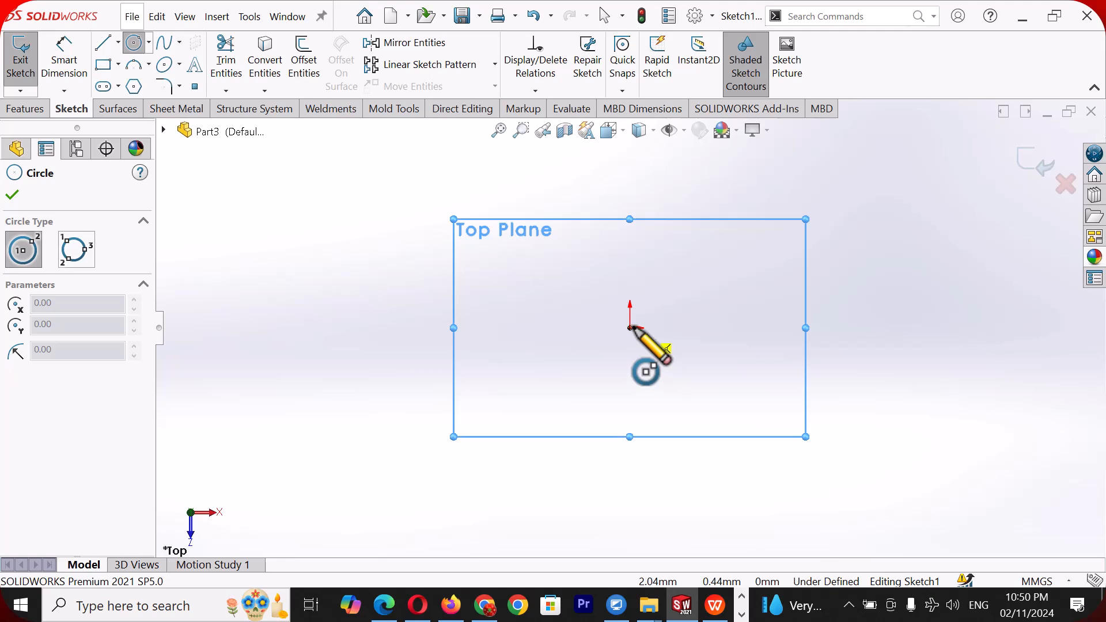
{"action": "left_click_drag", "start_coordinate": [629, 328], "coordinate": [738, 328]}
{"action": "left_click_drag", "start_coordinate": [638, 328], "coordinate": [706, 328]}
Step: Dimension the outer circle's diameter as 100 mm
{"action": "right_click_drag", "start_coordinate": [784, 326], "coordinate": [771, 228]}
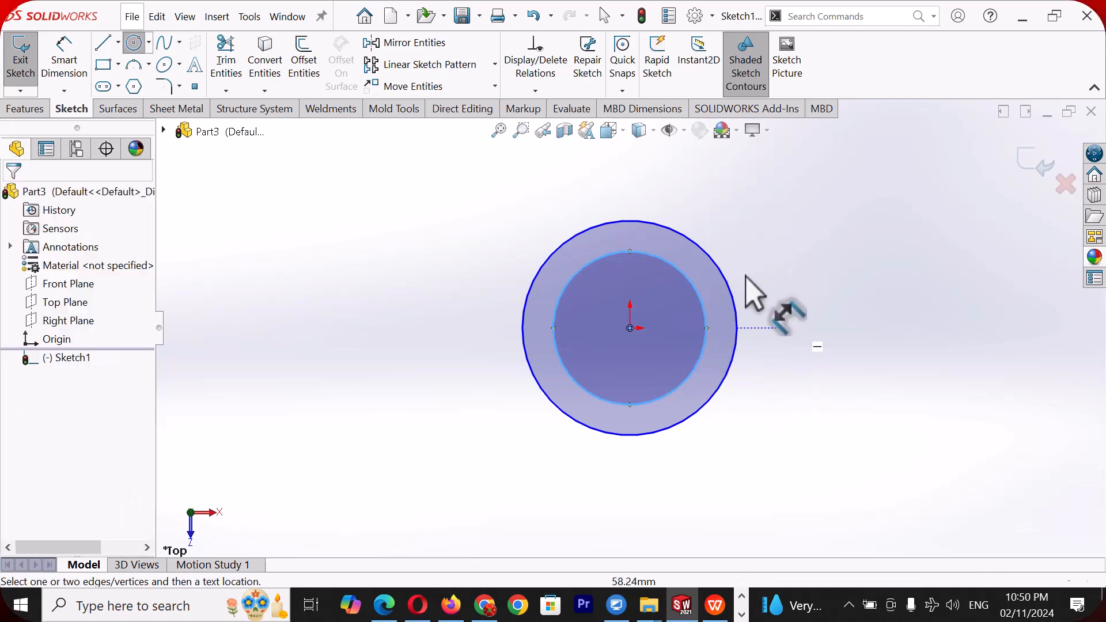
{"action": "left_click", "coordinate": [736, 311]}
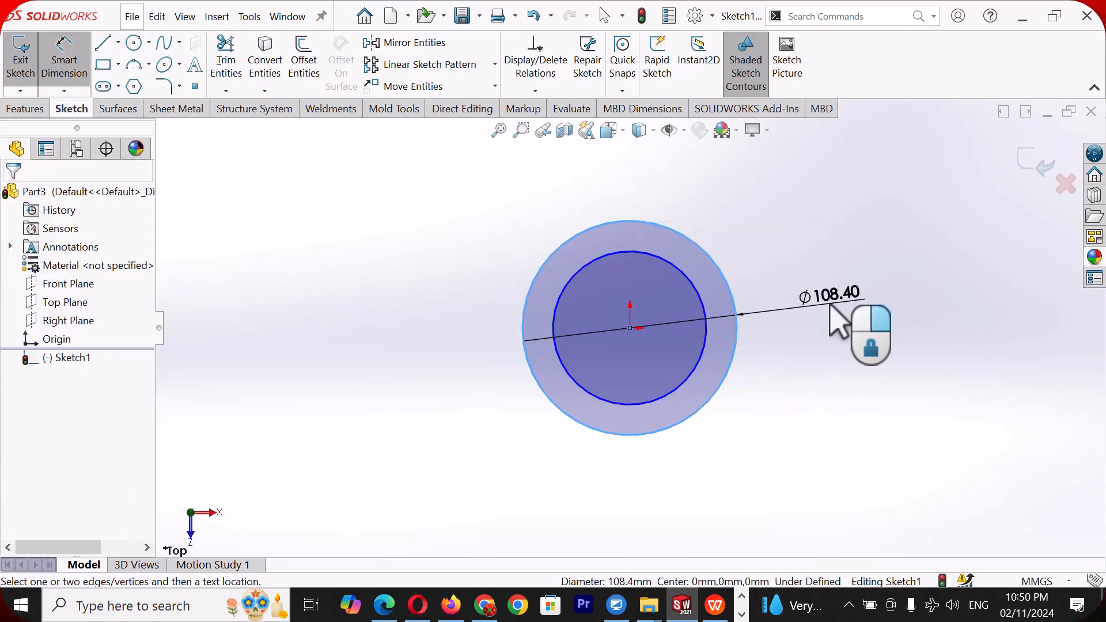
{"action": "left_click", "coordinate": [836, 314]}
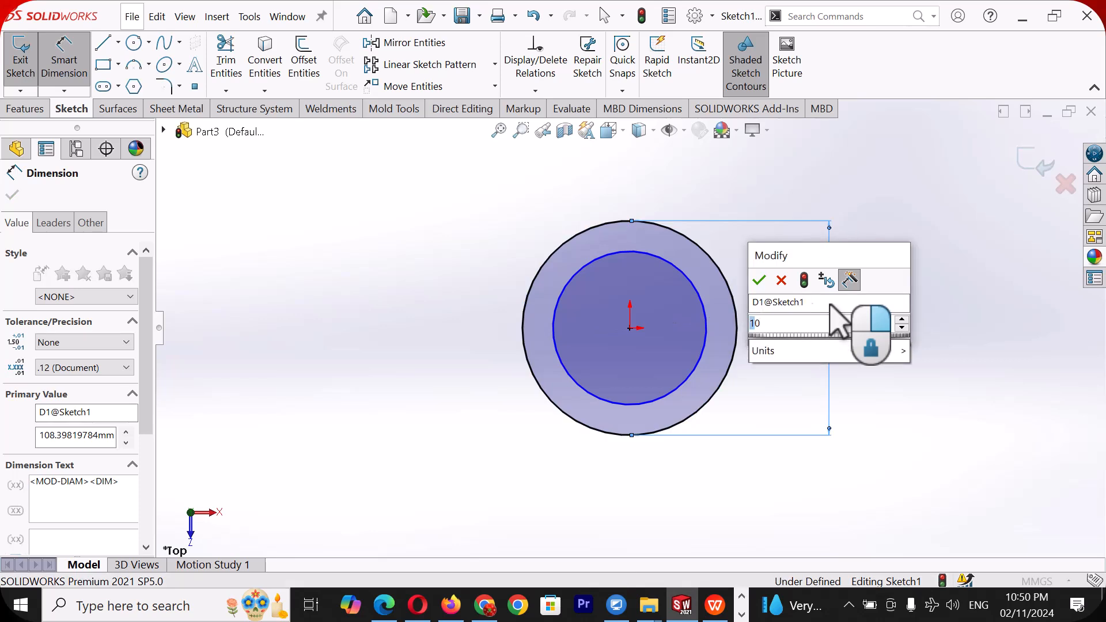
{"action": "type", "text": "100"}
{"action": "key", "text": "Return"}
{"action": "left_click", "coordinate": [907, 377]}
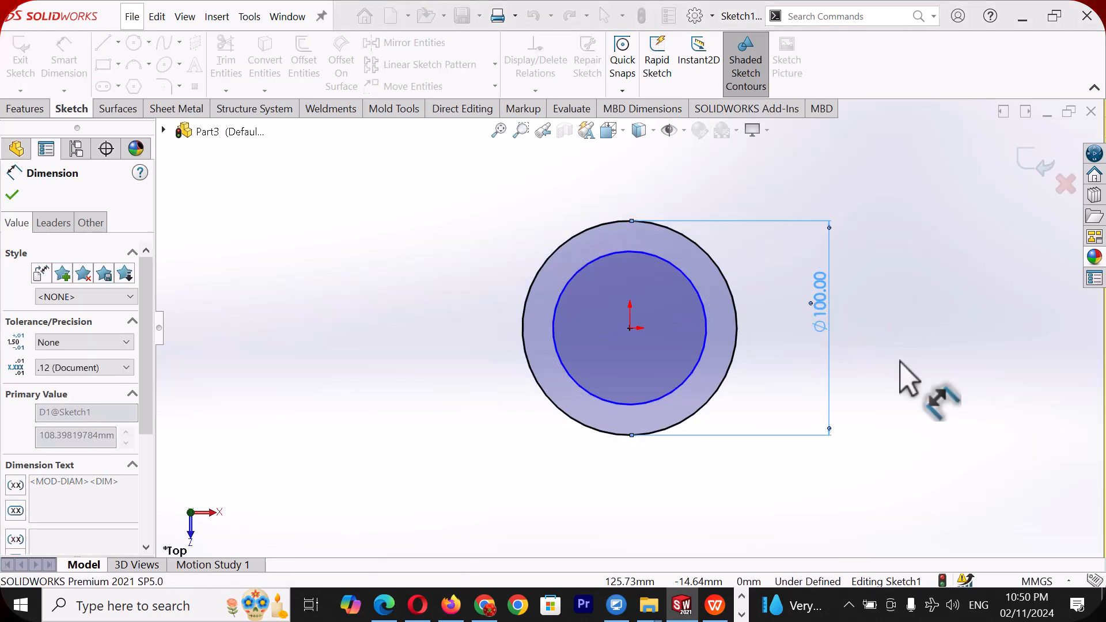
Step: Dimension the inner circle's diameter as 90 mm
{"action": "left_click", "coordinate": [698, 301]}
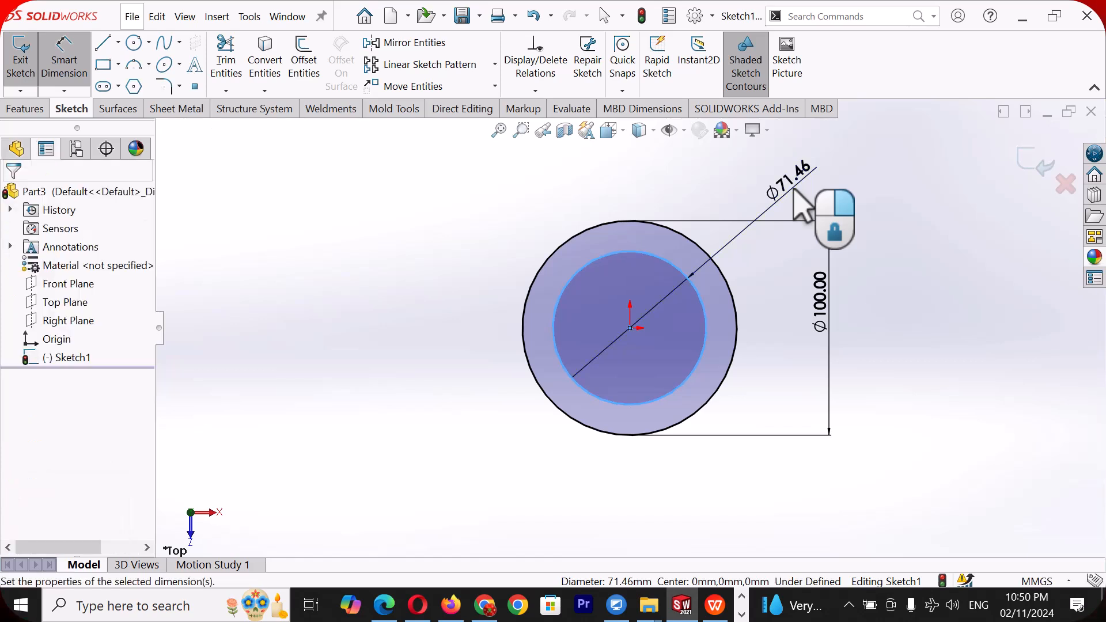
{"action": "left_click", "coordinate": [794, 189]}
{"action": "type", "text": "90"}
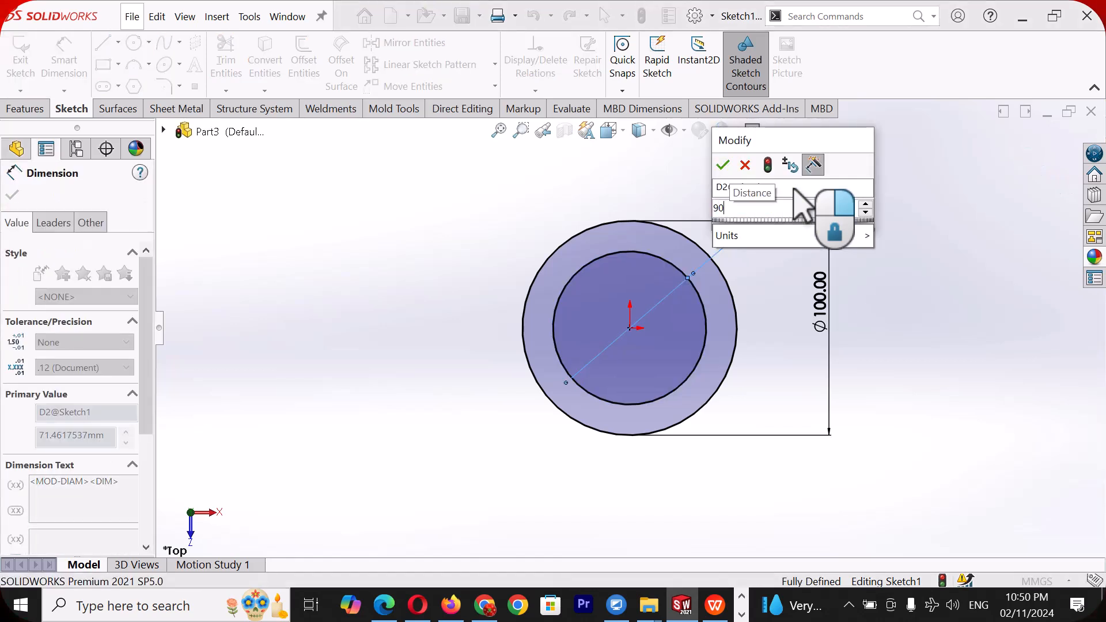
{"action": "key", "text": "Escape"}
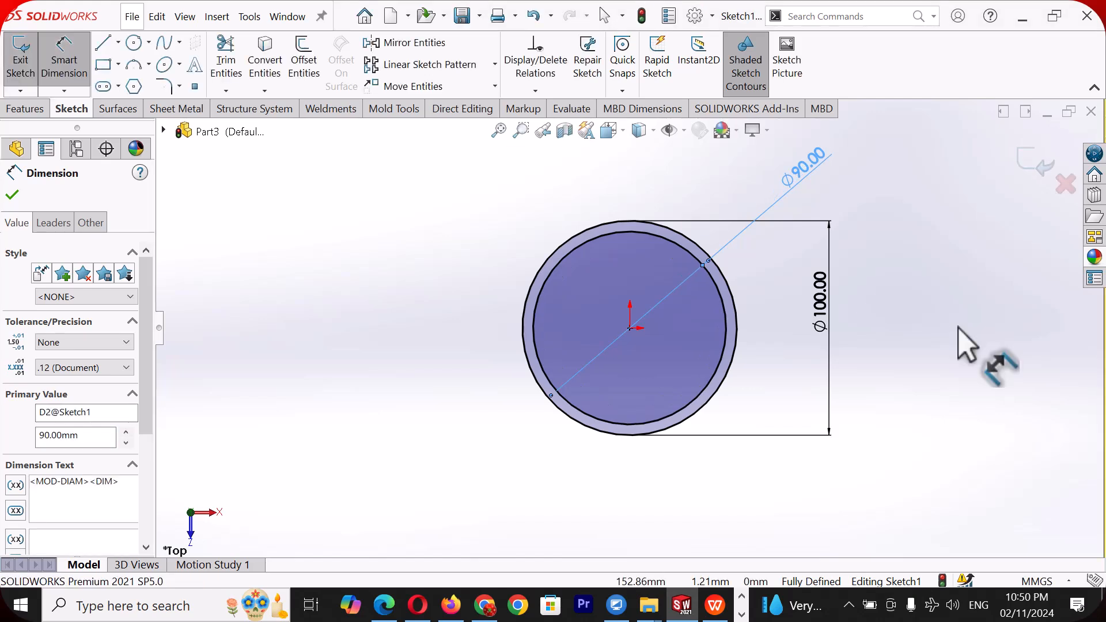
{"action": "left_click", "coordinate": [958, 326]}
Step: Start a blind boss extrusion of the ring profile with a depth of 300 mm
{"action": "scroll", "coordinate": [956, 327], "scroll_direction": "up", "scroll_amount": 2}
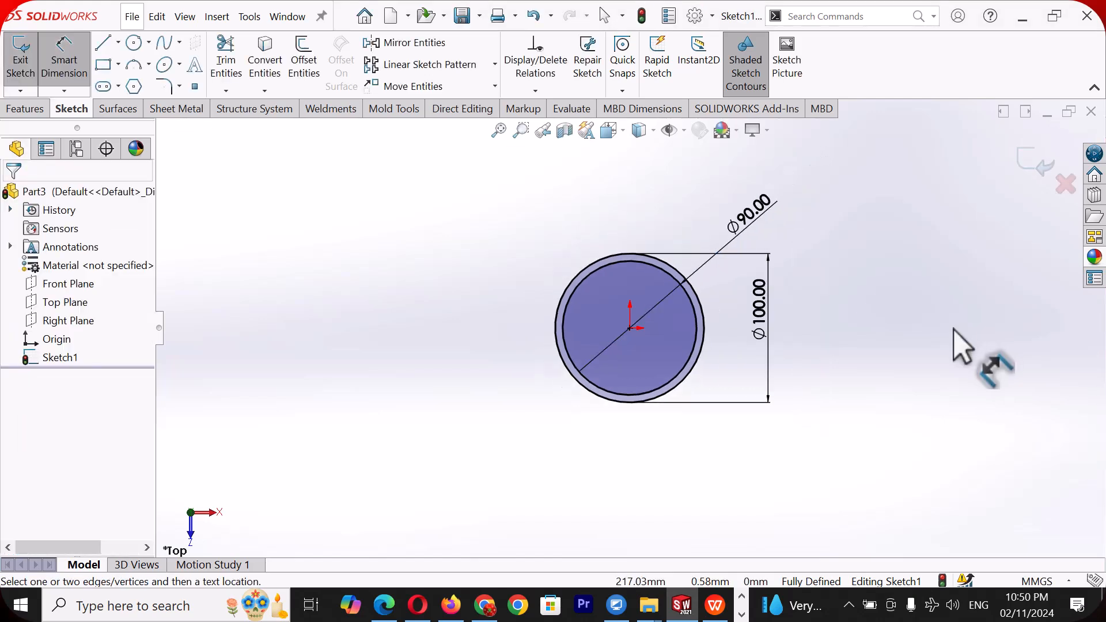
{"action": "left_click", "coordinate": [27, 111]}
{"action": "left_click", "coordinate": [17, 62]}
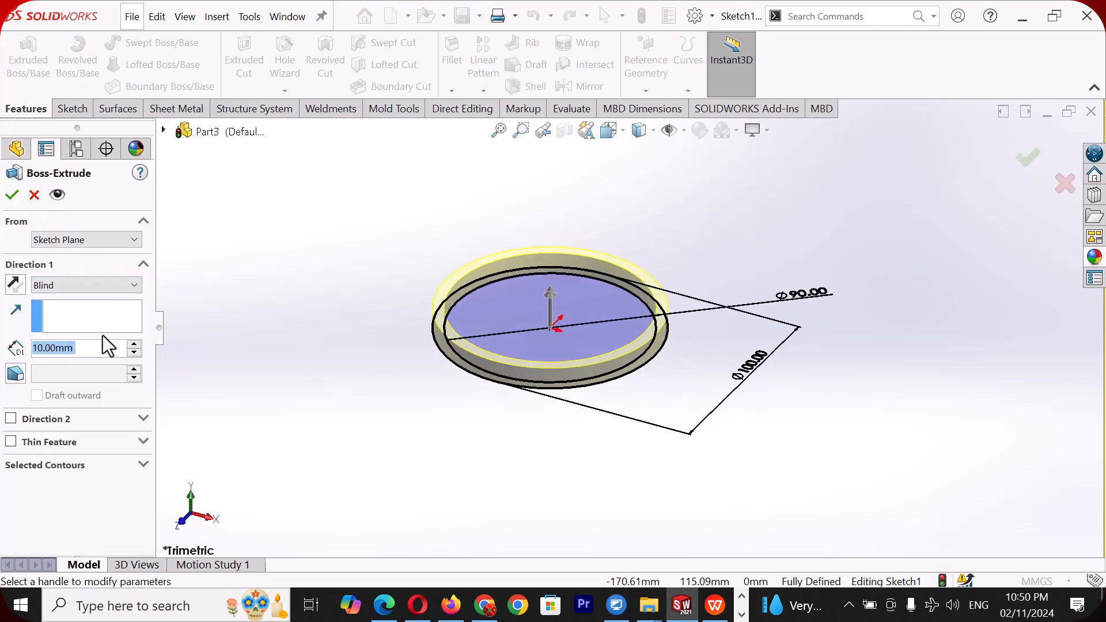
{"action": "type", "text": "2"}
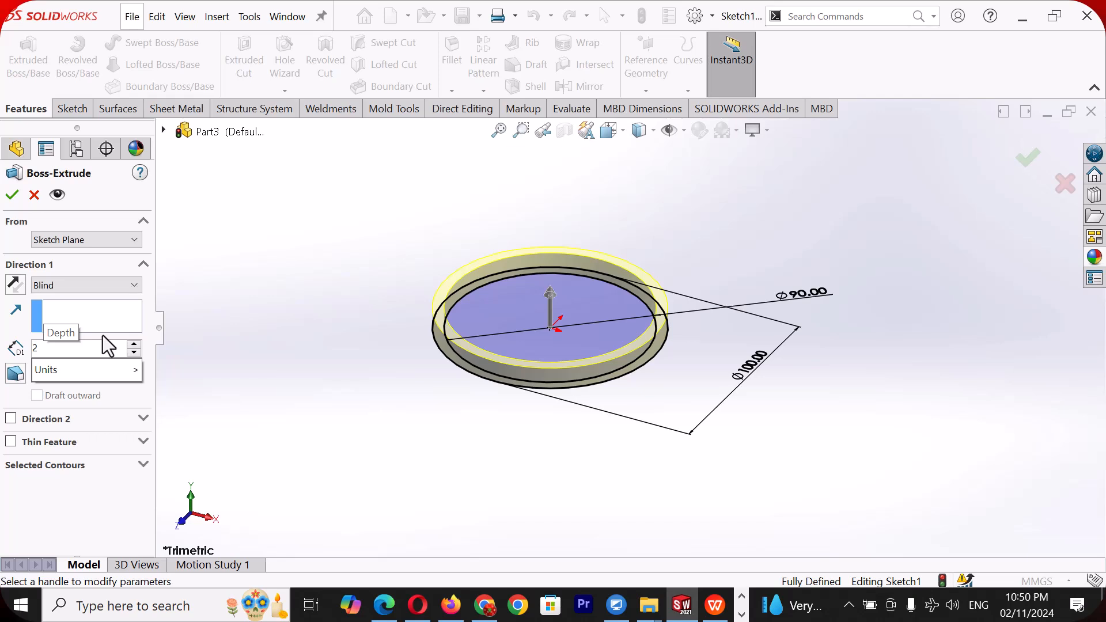
{"action": "key", "text": "BackSpace"}
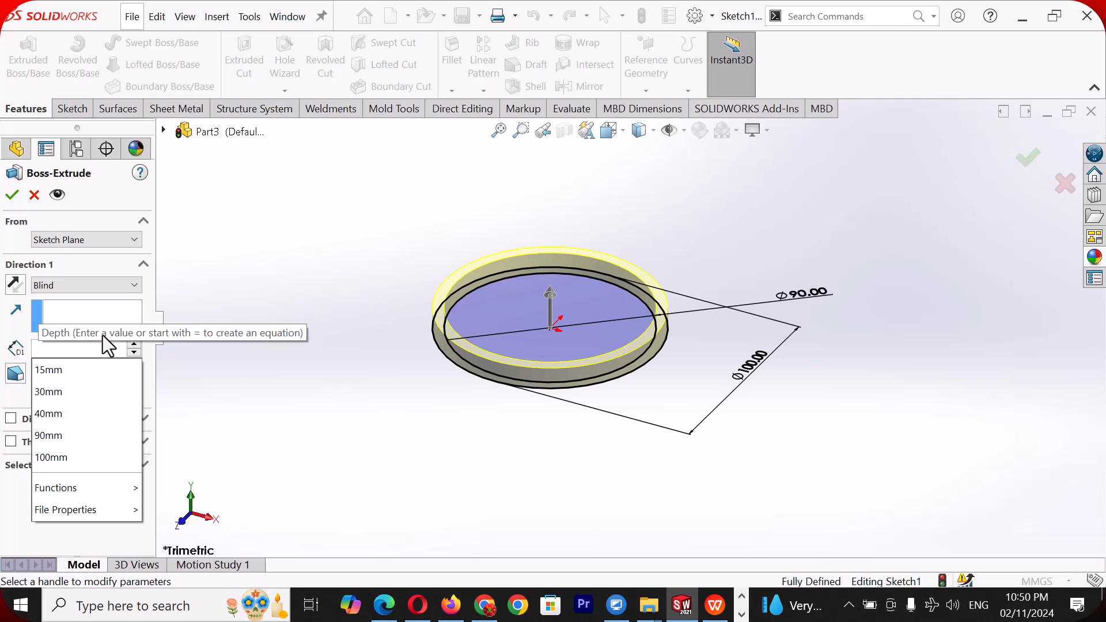
{"action": "type", "text": "3"}
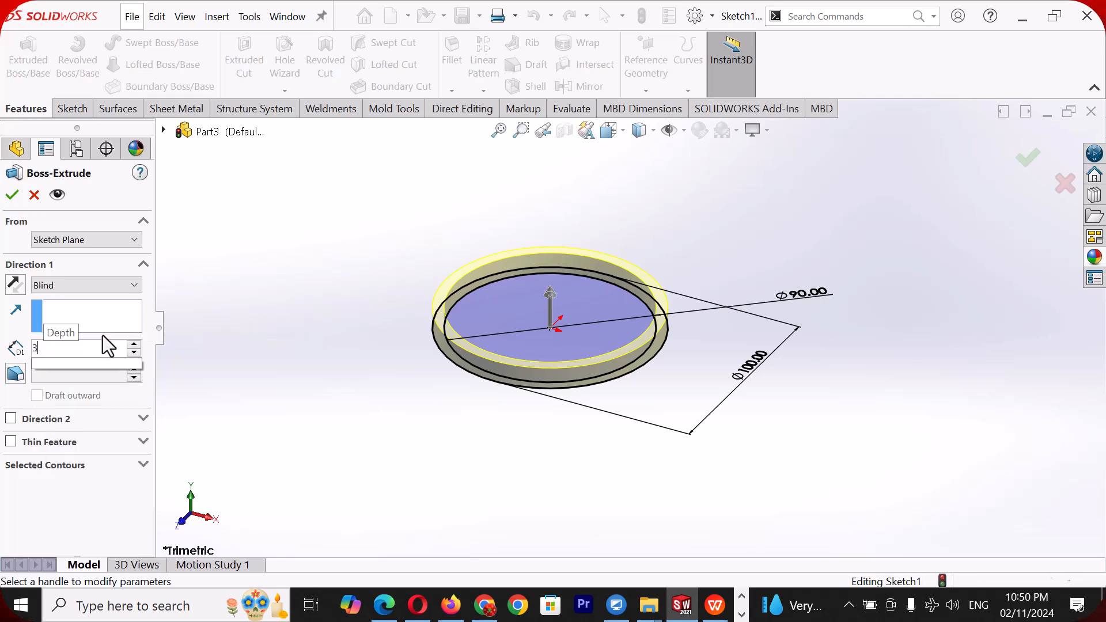
{"action": "type", "text": "00"}
{"action": "key", "text": "Return"}
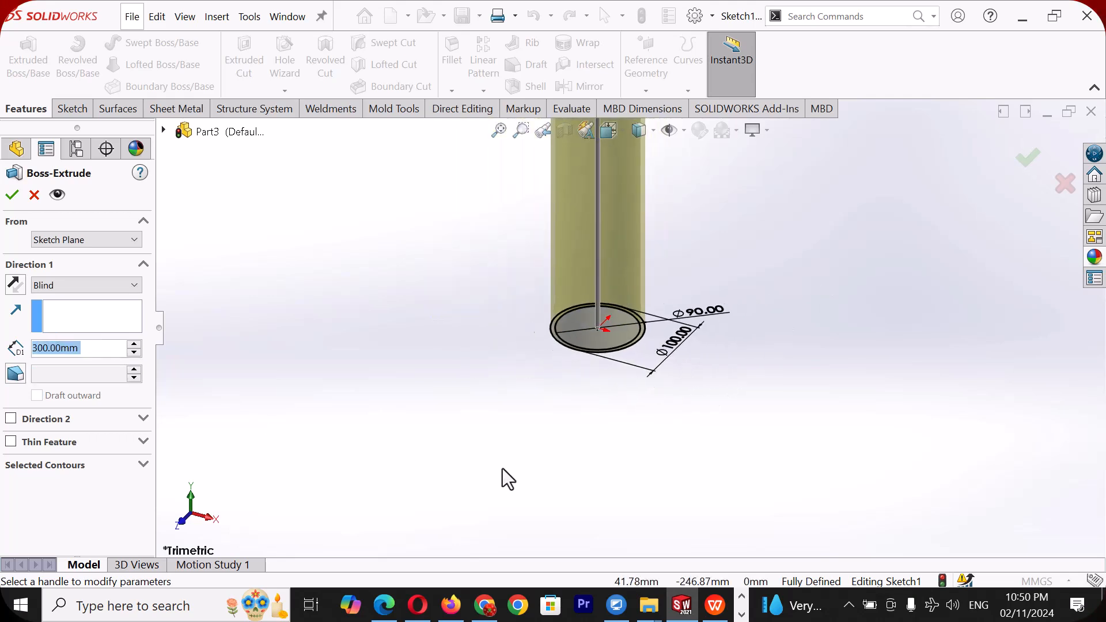
{"action": "scroll", "coordinate": [605, 358], "scroll_direction": "up", "scroll_amount": 1}
{"action": "scroll", "coordinate": [724, 223], "scroll_direction": "down", "scroll_amount": 1}
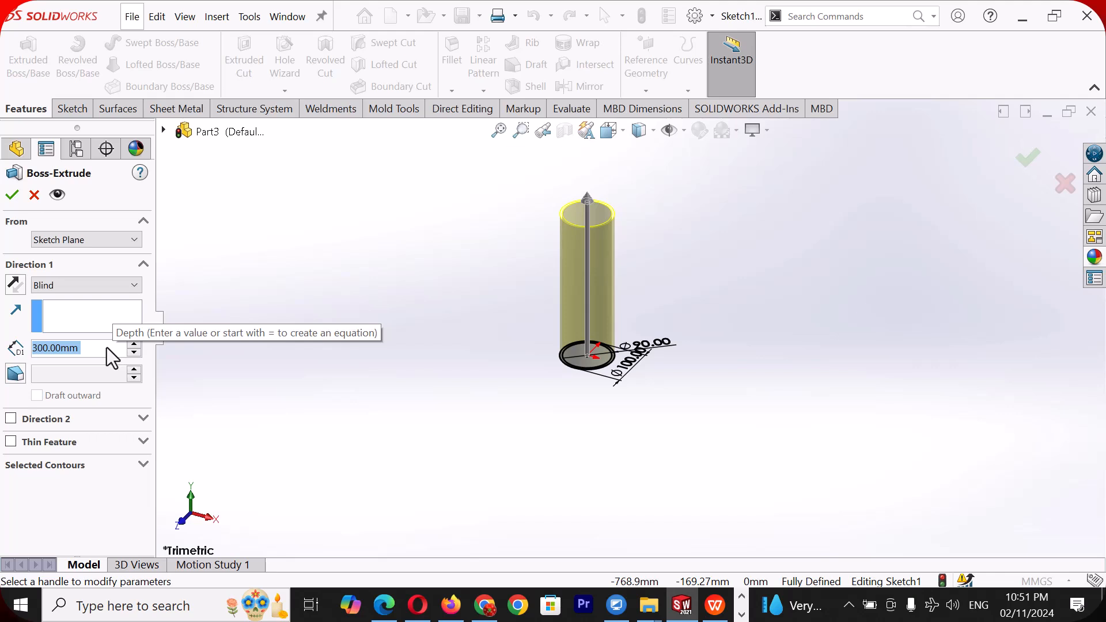
Step: Set the extrusion depth to 200 mm and complete the tube
{"action": "type", "text": "200"}
{"action": "key", "text": "Return"}
{"action": "scroll", "coordinate": [610, 293], "scroll_direction": "down", "scroll_amount": 3}
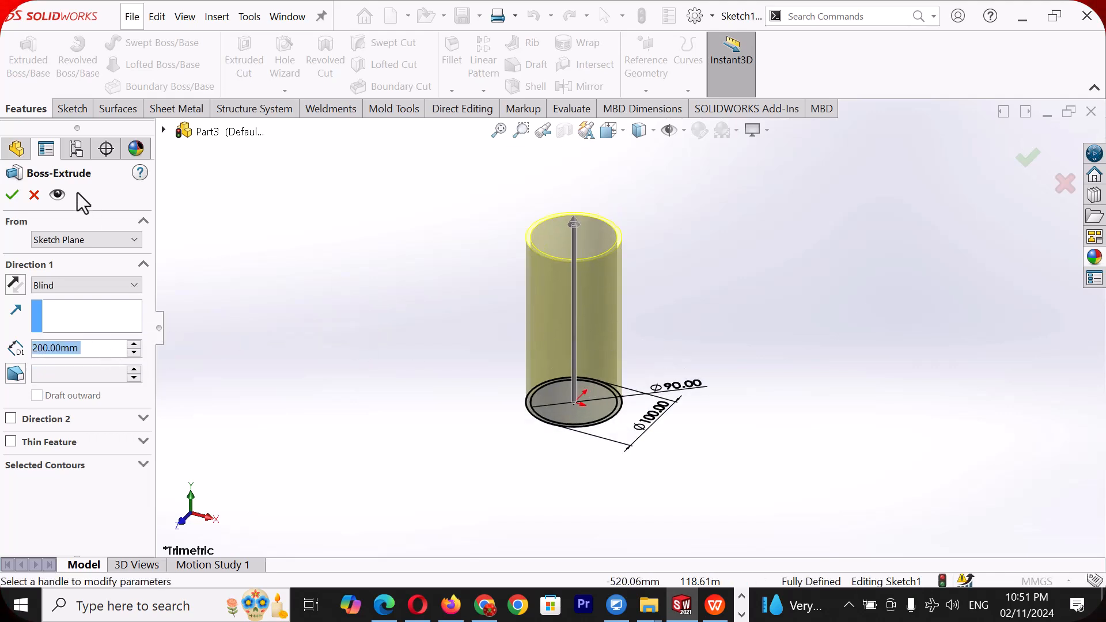
{"action": "left_click", "coordinate": [10, 195]}
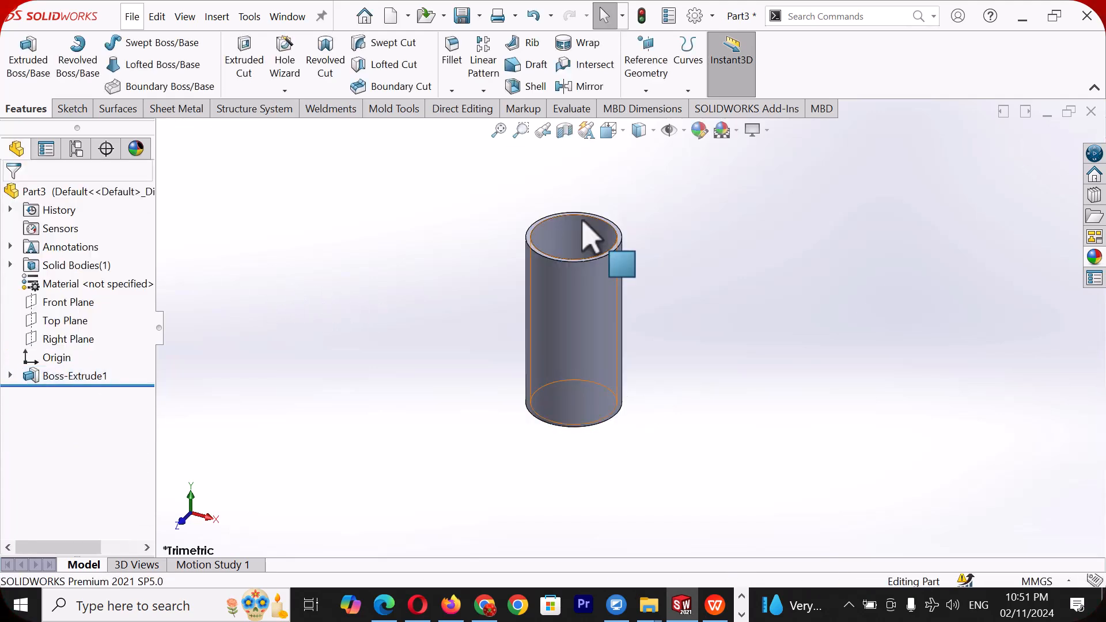
Step: Apply the Plain White scene to the display
{"action": "left_click", "coordinate": [737, 132]}
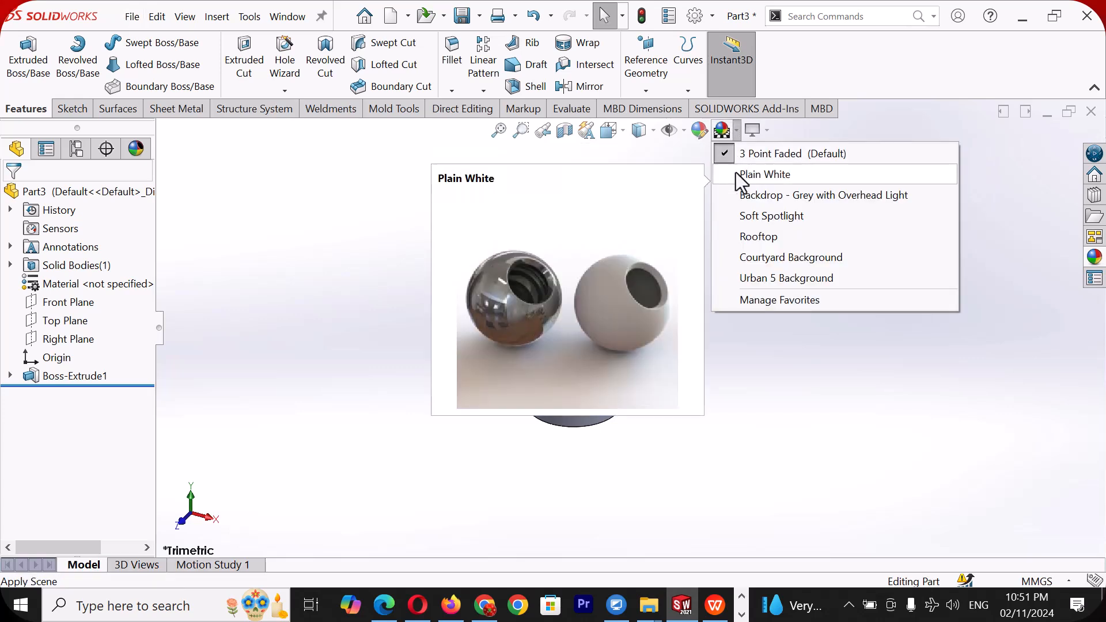
{"action": "left_click", "coordinate": [745, 173]}
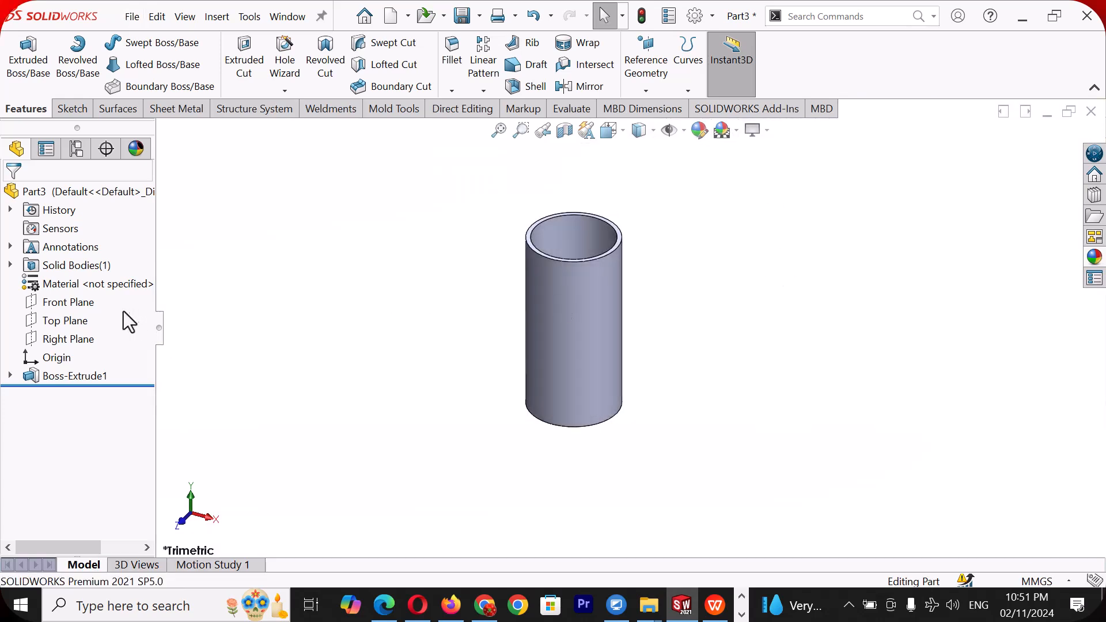
Step: On the Front Plane, sketch a three-point arc slot near the tube's base, about 67 mm in radius and 18 mm wide
{"action": "left_click", "coordinate": [81, 304]}
{"action": "left_click", "coordinate": [93, 284]}
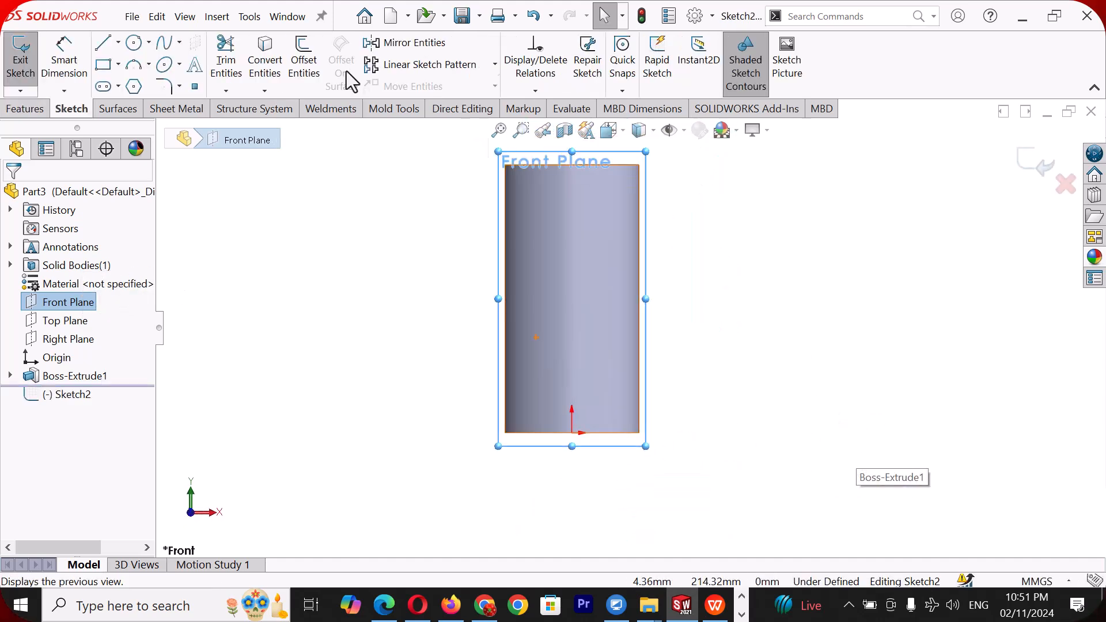
{"action": "left_click", "coordinate": [103, 87]}
{"action": "left_click", "coordinate": [23, 297]}
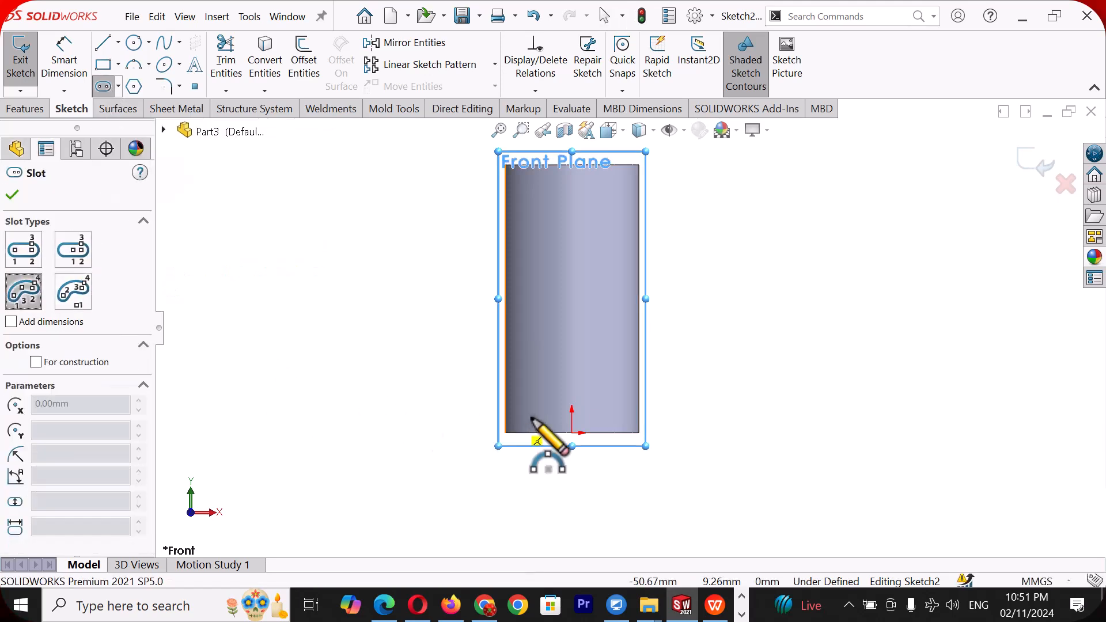
{"action": "left_click", "coordinate": [550, 381]}
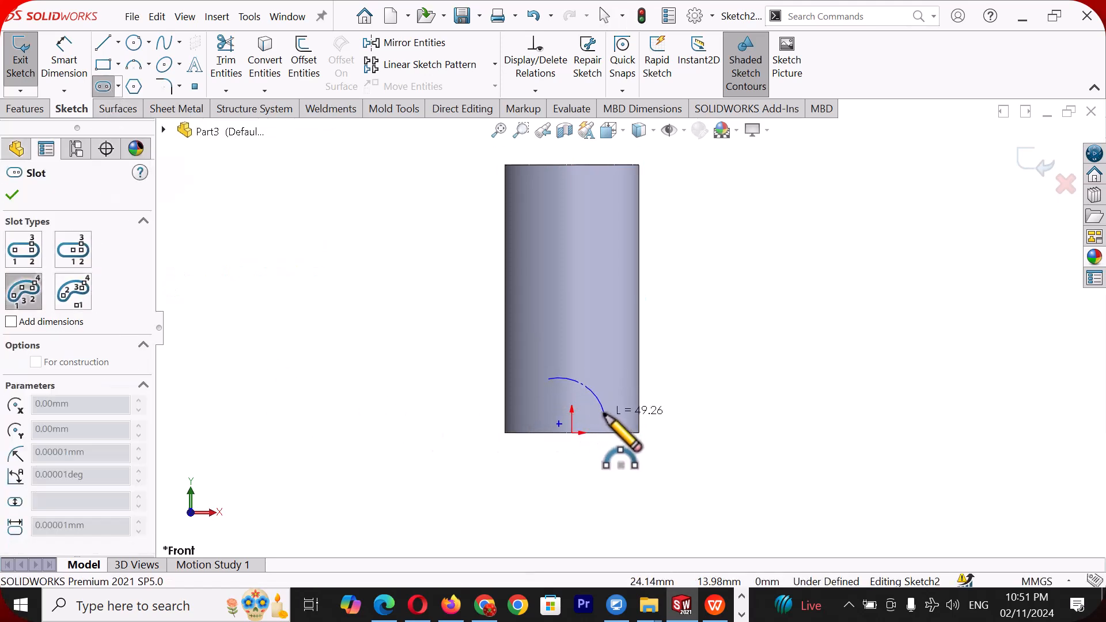
{"action": "left_click", "coordinate": [610, 425]}
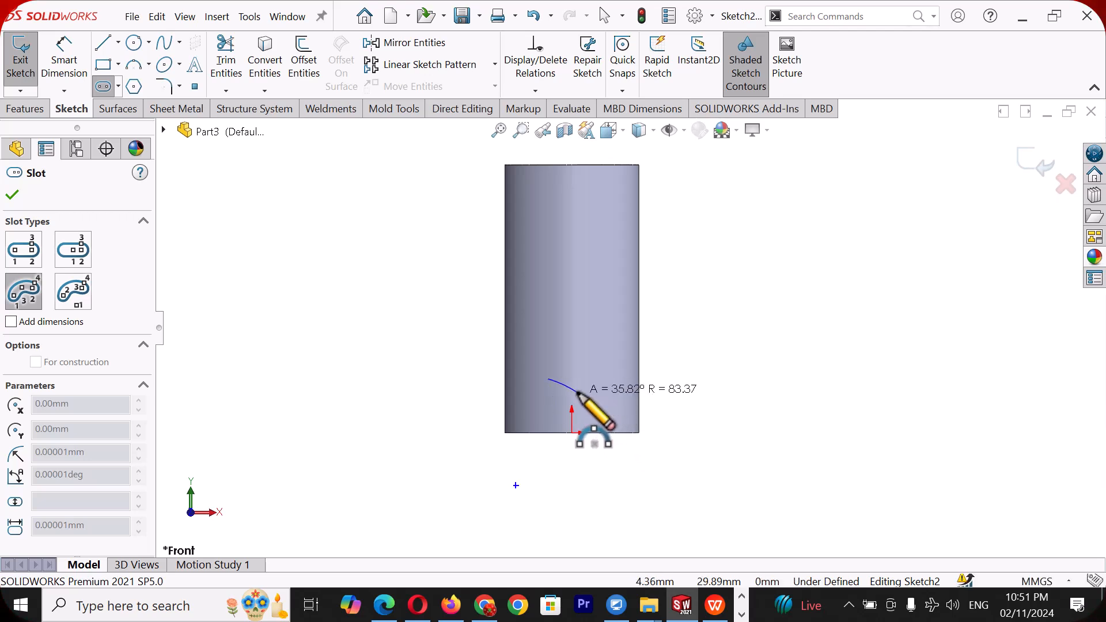
{"action": "left_click", "coordinate": [580, 393]}
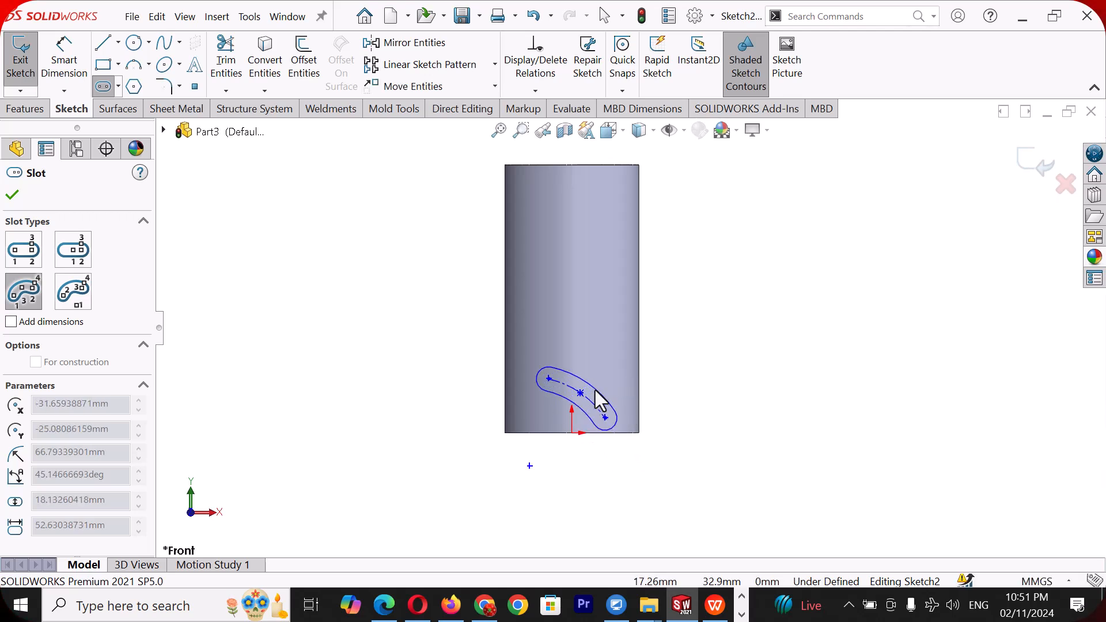
{"action": "left_click", "coordinate": [596, 389]}
Step: Dimension the distance between the arc slot's two end centres as 30 mm
{"action": "right_click", "coordinate": [596, 390]}
{"action": "left_click", "coordinate": [638, 400]}
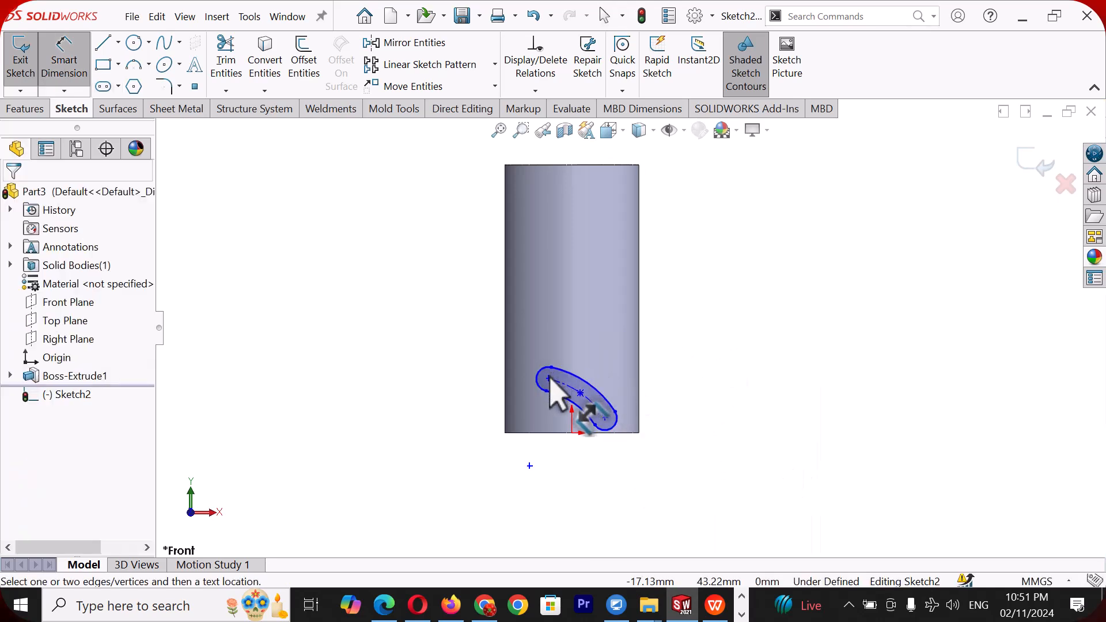
{"action": "left_click", "coordinate": [559, 393]}
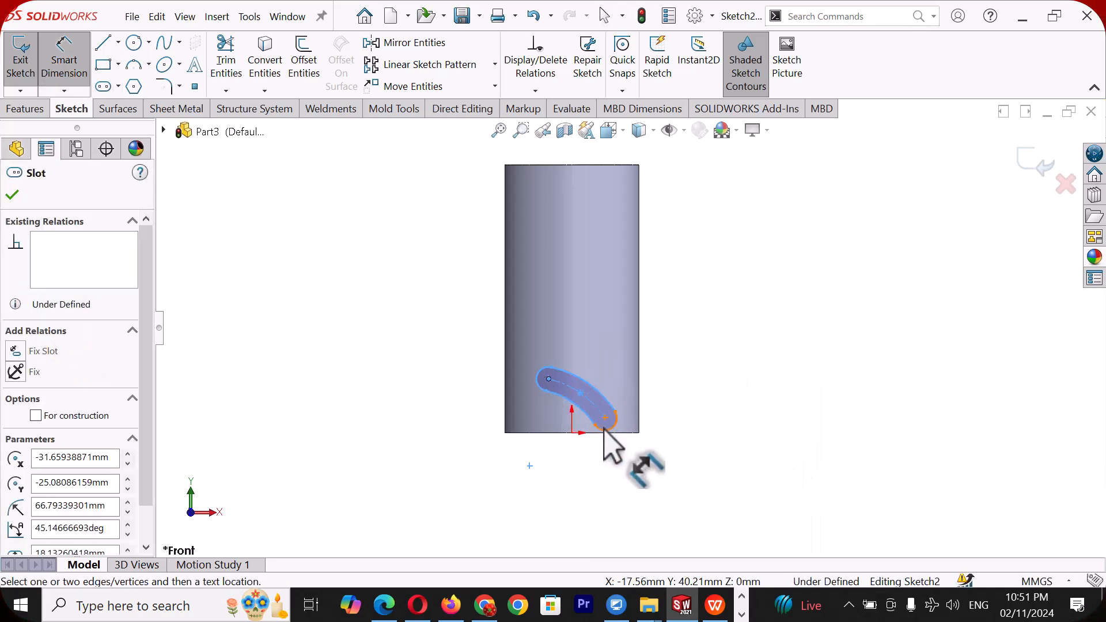
{"action": "left_click", "coordinate": [605, 418]}
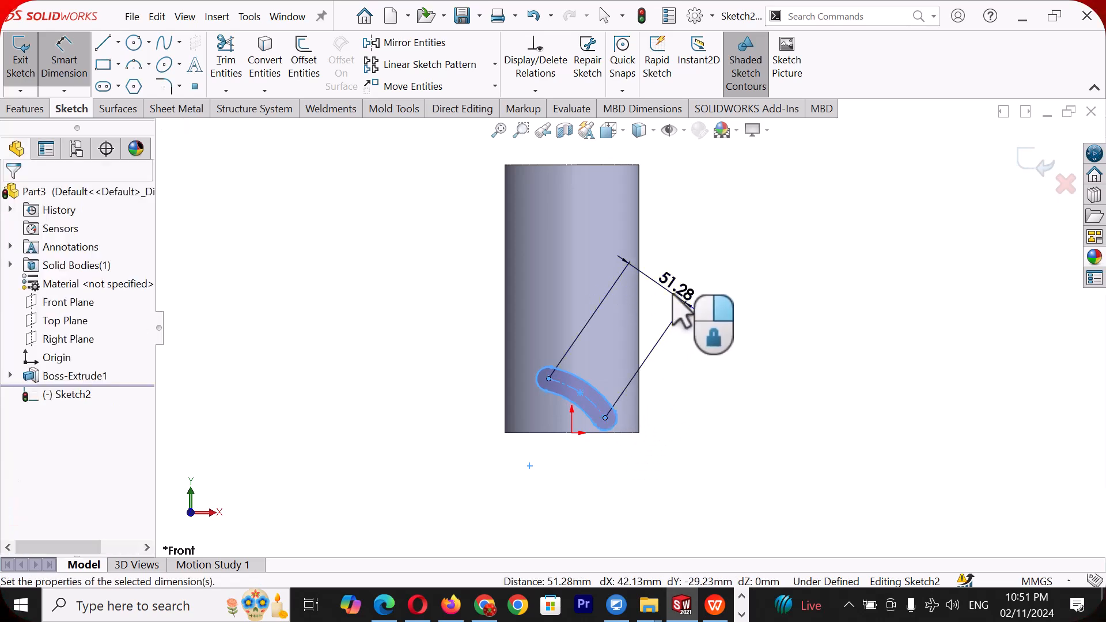
{"action": "left_click", "coordinate": [676, 296]}
{"action": "type", "text": "3"}
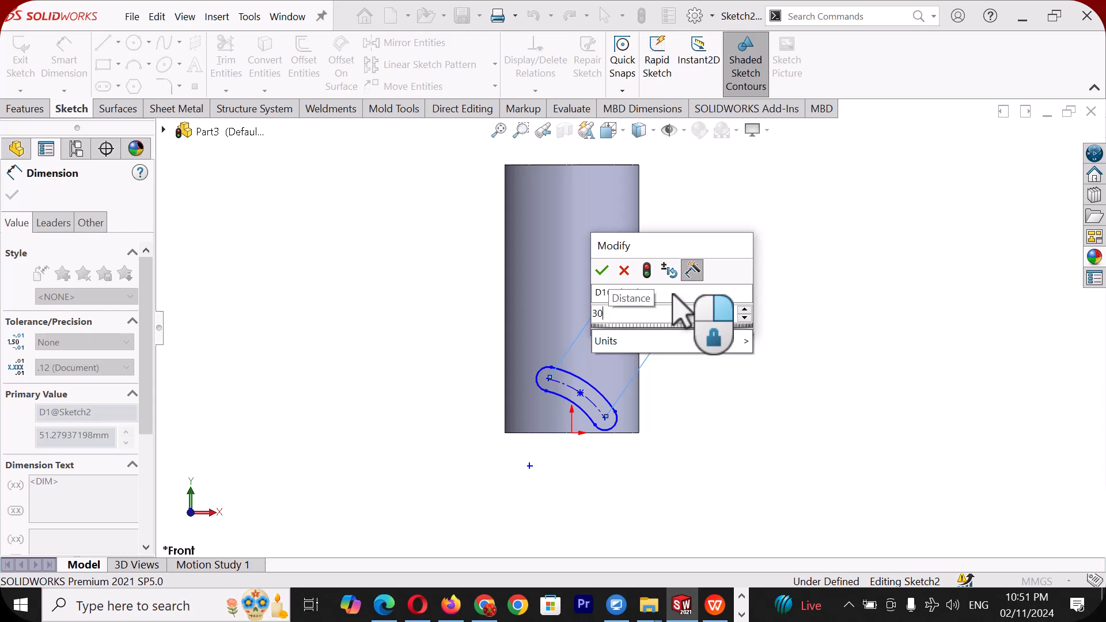
{"action": "type", "text": "0"}
{"action": "key", "text": "Return"}
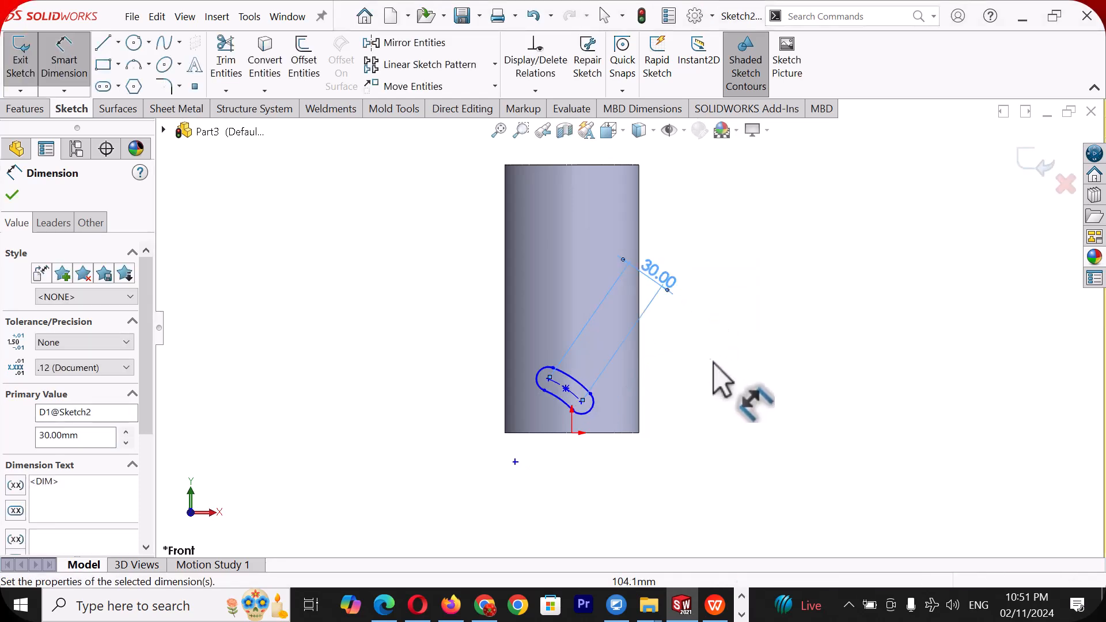
{"action": "left_click", "coordinate": [713, 374]}
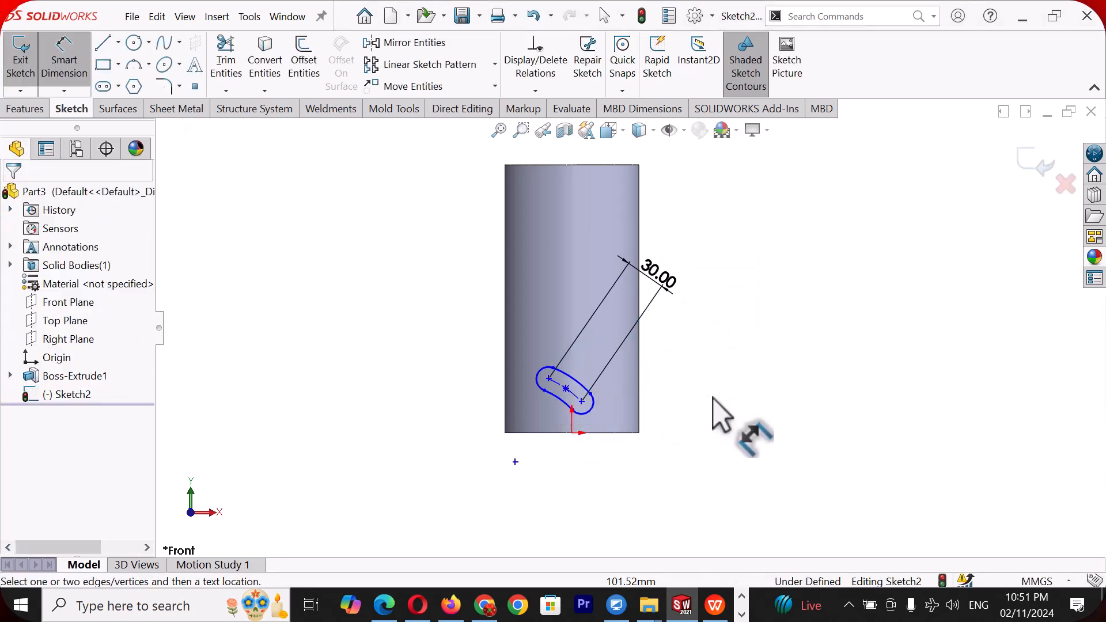
{"action": "right_click", "coordinate": [709, 397]}
{"action": "left_click", "coordinate": [765, 456]}
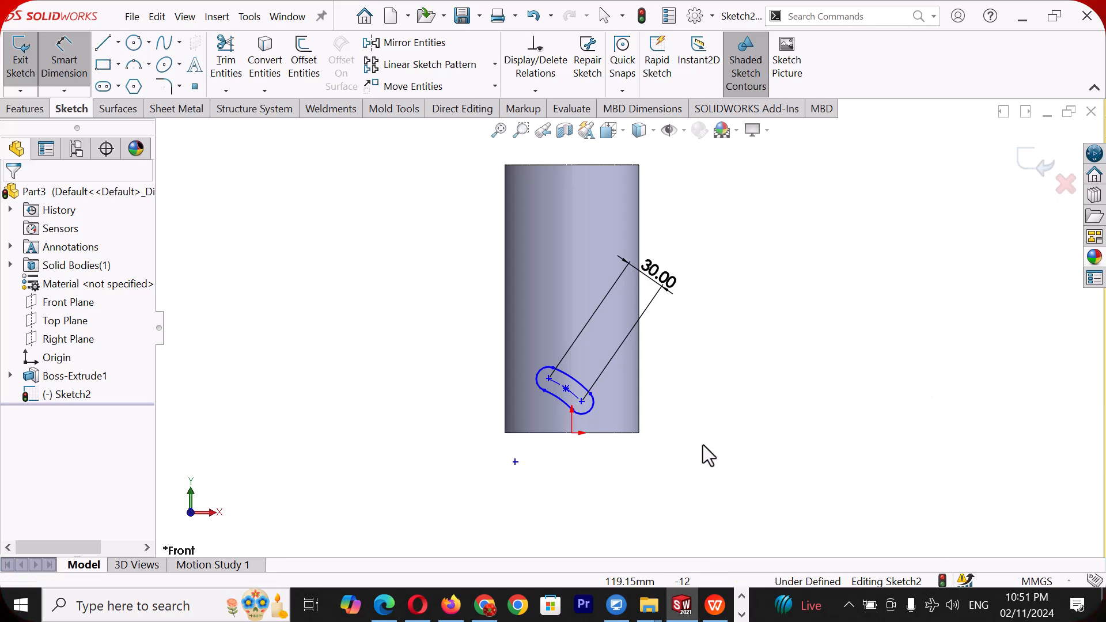
Step: Add a Vertical relation between the arc slot's centreline midpoint and the origin
{"action": "left_click", "coordinate": [581, 410]}
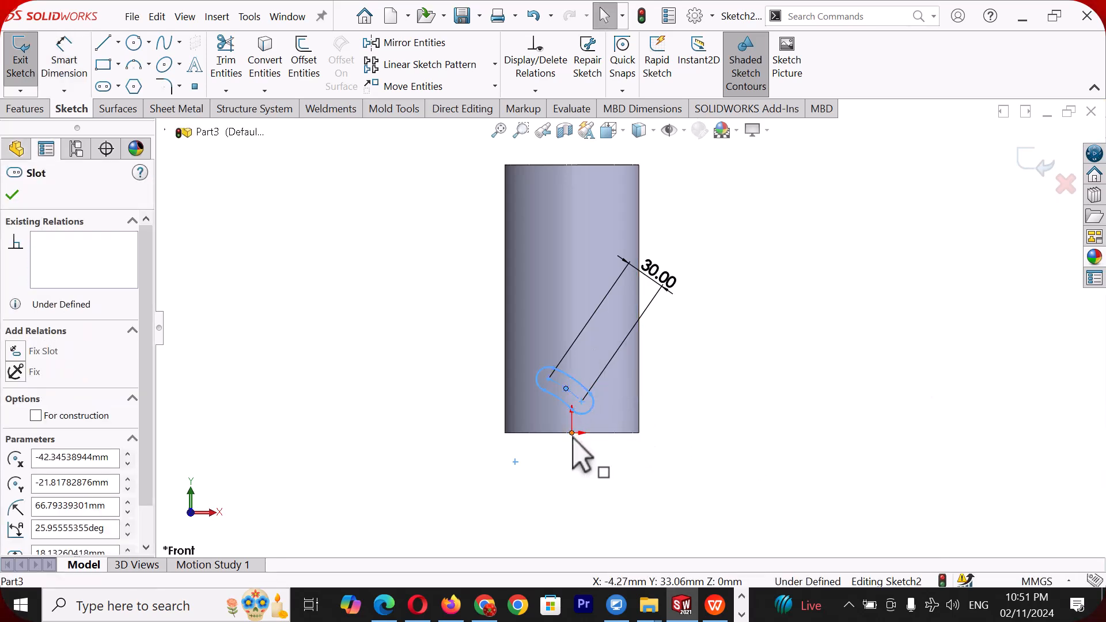
{"action": "left_click", "coordinate": [572, 435], "text": "ctrl"}
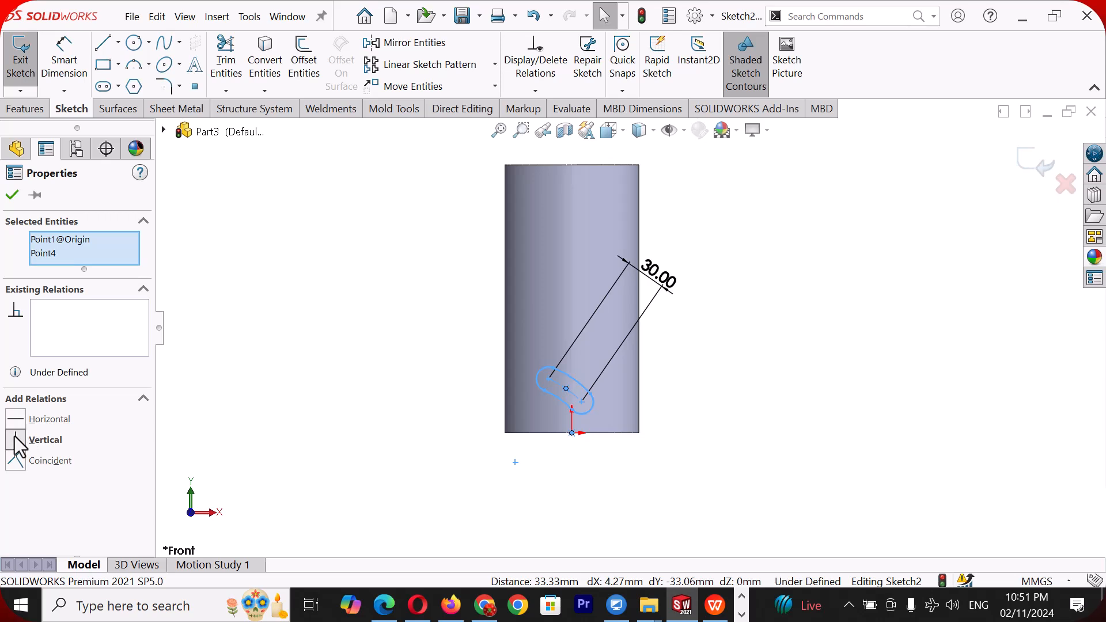
{"action": "left_click", "coordinate": [16, 441]}
{"action": "left_click", "coordinate": [712, 409]}
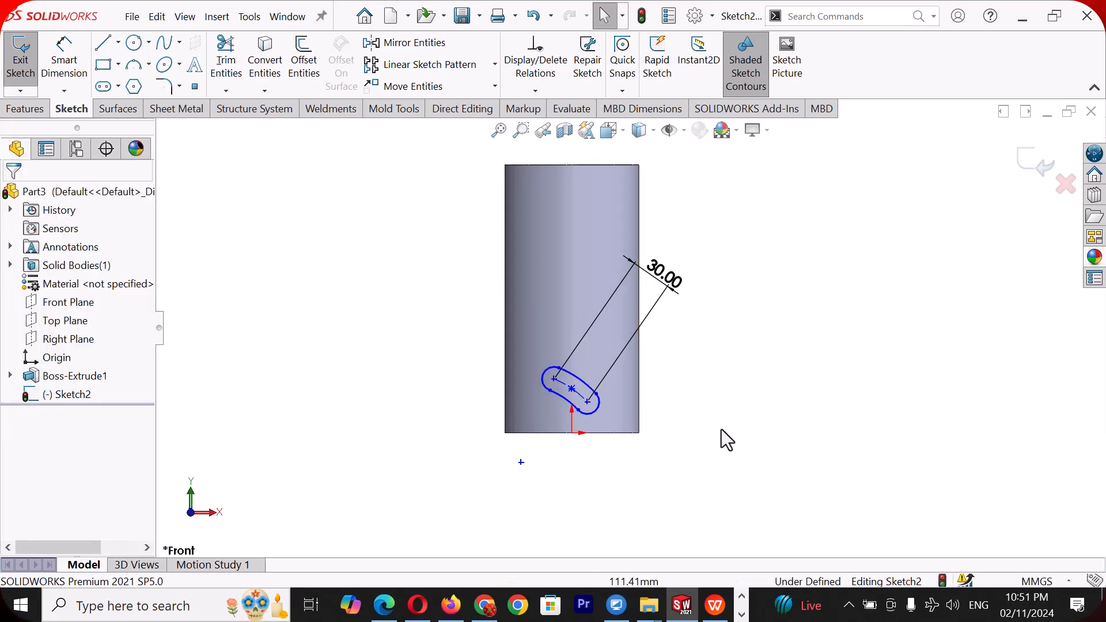
Step: Dimension the height of the slot's midpoint above the origin as 40 mm
{"action": "right_click_drag", "start_coordinate": [722, 430], "coordinate": [716, 313]}
{"action": "left_click", "coordinate": [573, 390]}
{"action": "left_click", "coordinate": [574, 435]}
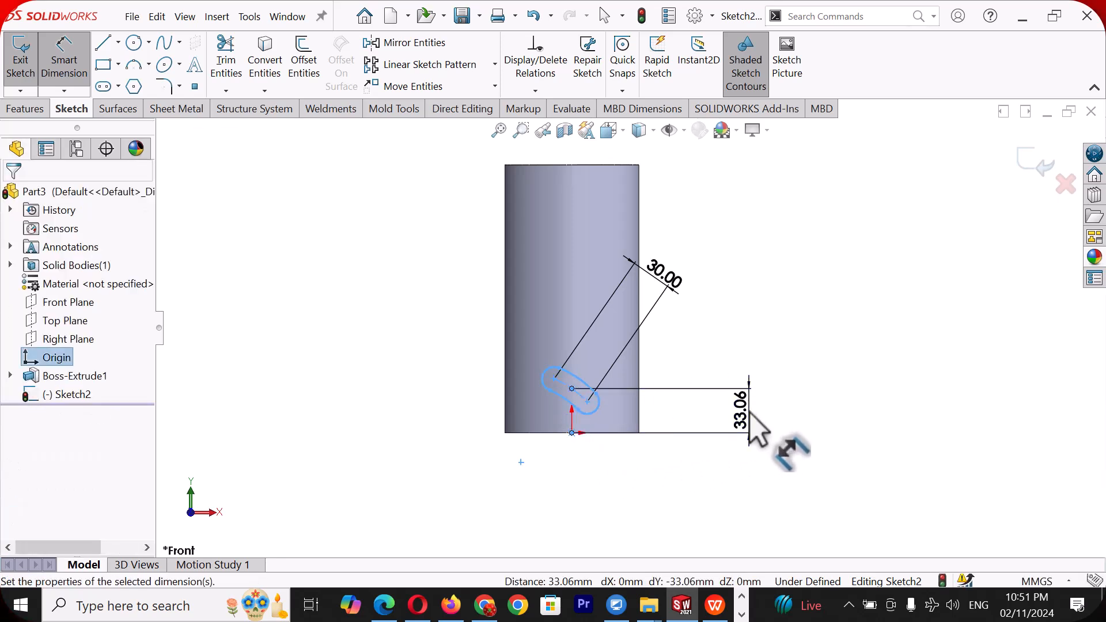
{"action": "left_click", "coordinate": [749, 413]}
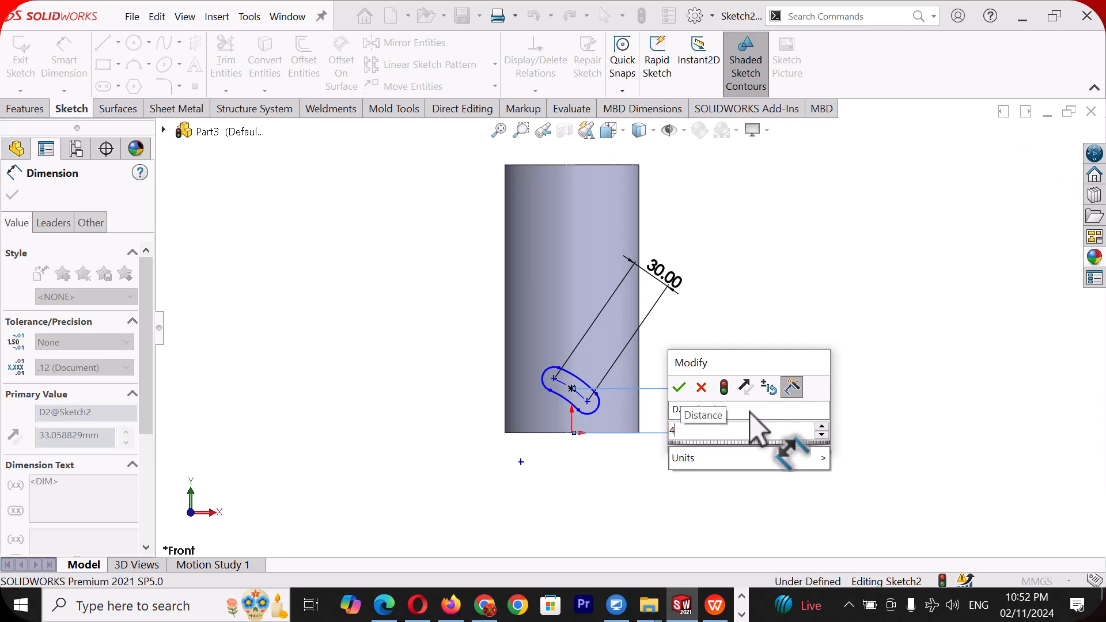
{"action": "key", "text": "Return"}
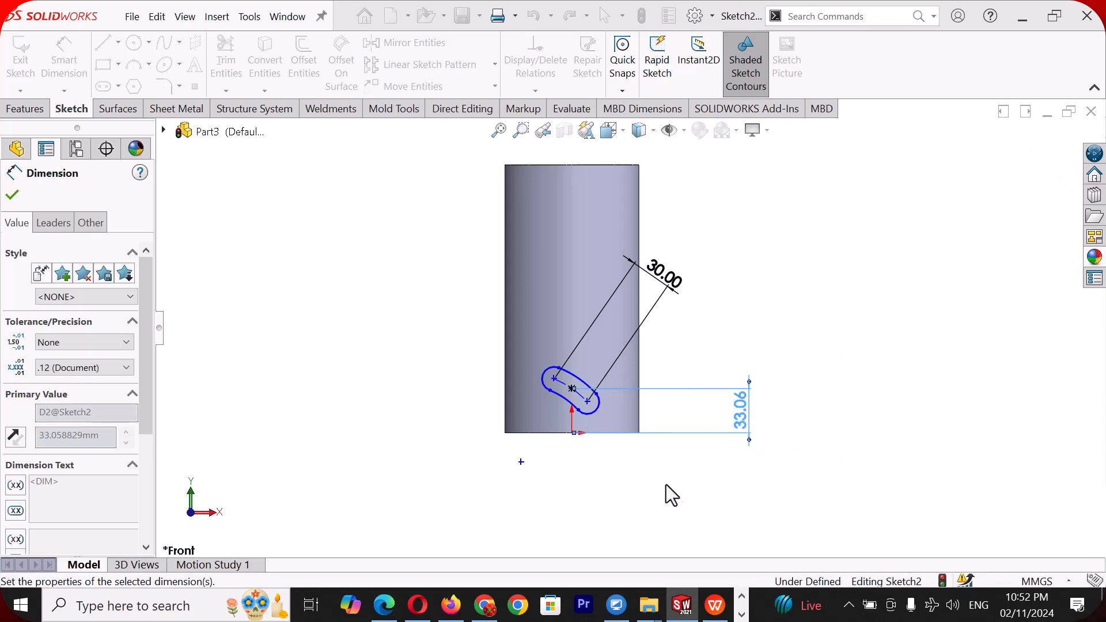
{"action": "left_click", "coordinate": [633, 504]}
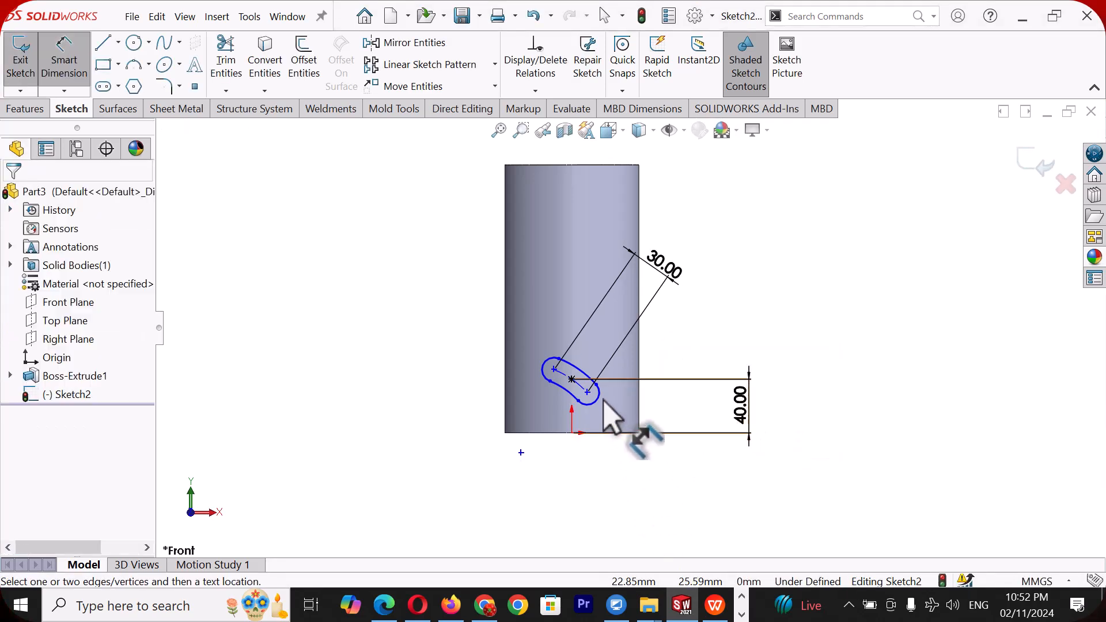
Step: Dimension the radius of the slot's lower rounded end as 5 mm
{"action": "left_click", "coordinate": [628, 388]}
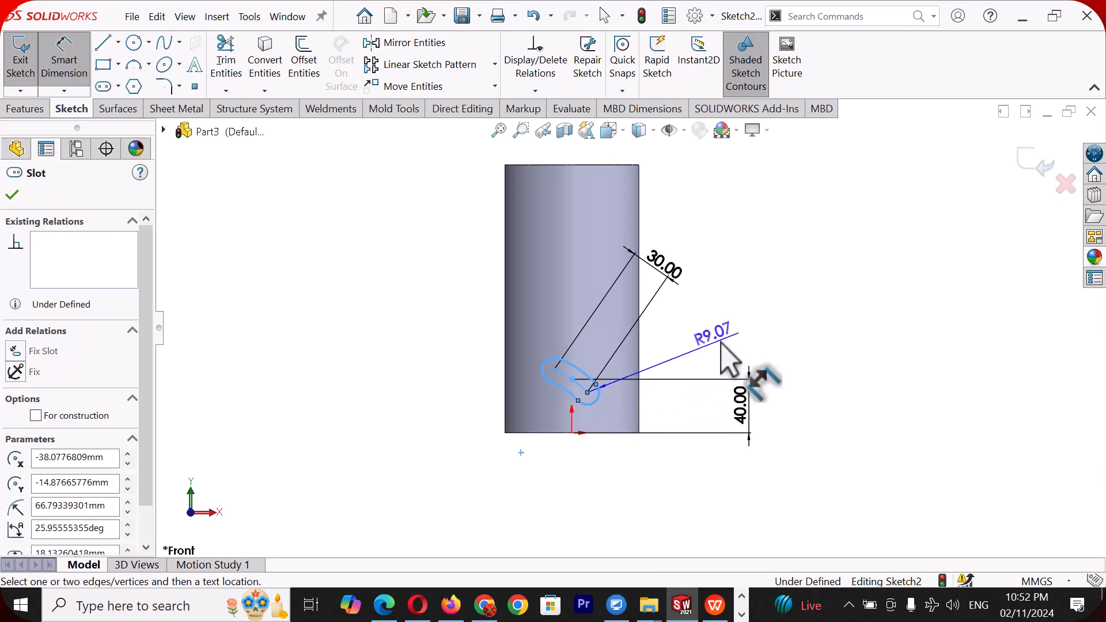
{"action": "left_click", "coordinate": [725, 341]}
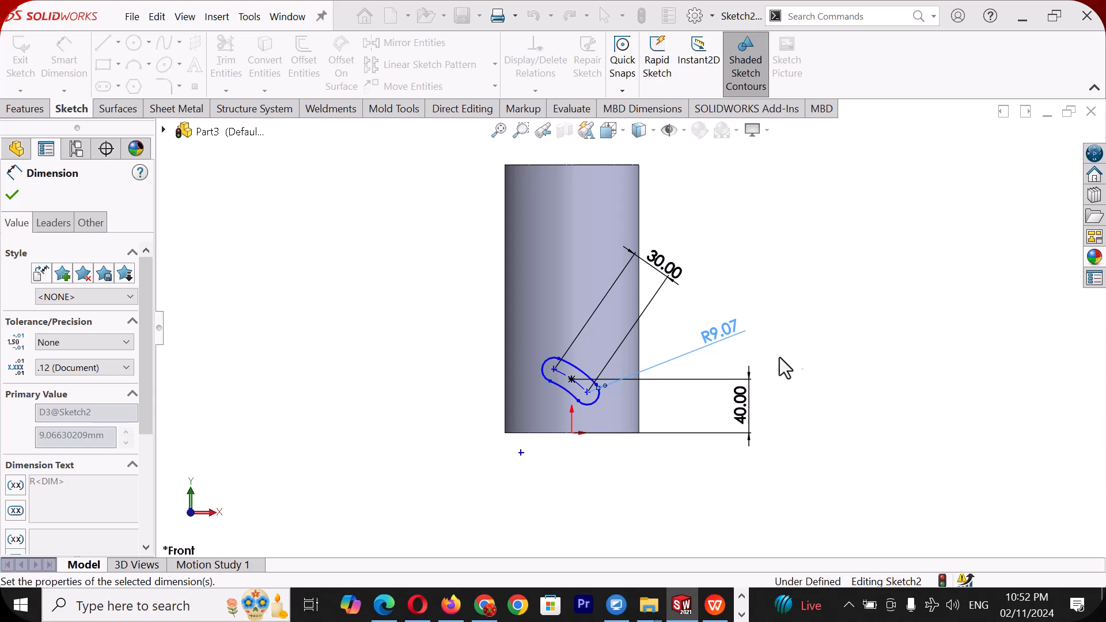
{"action": "left_click", "coordinate": [816, 348]}
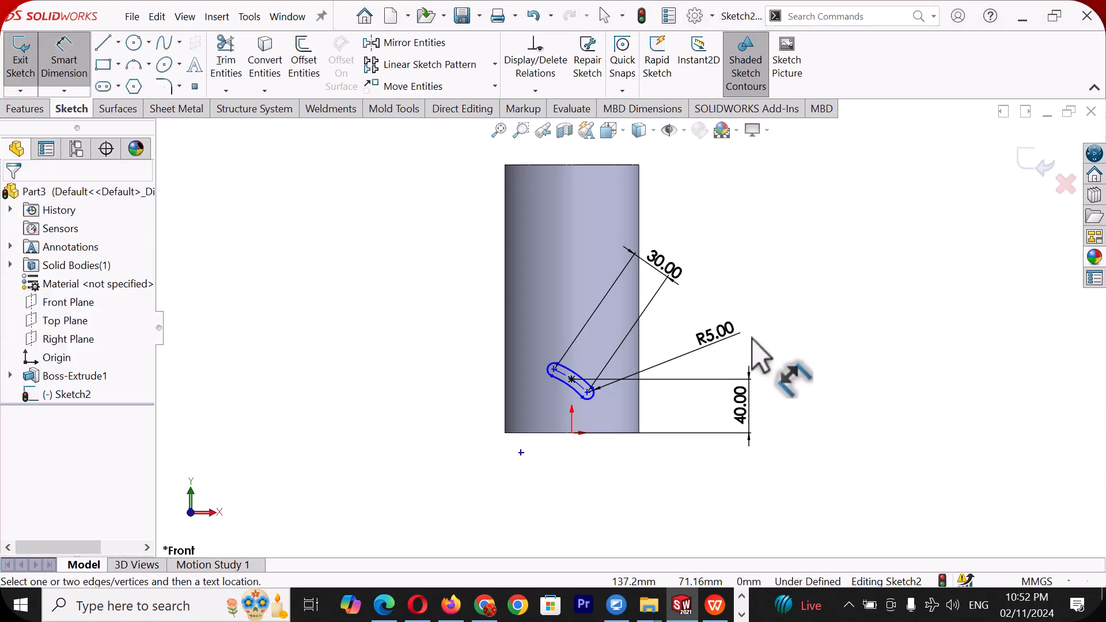
Step: Set the distance between the slot's two end centres to 25 mm
{"action": "left_click", "coordinate": [663, 259]}
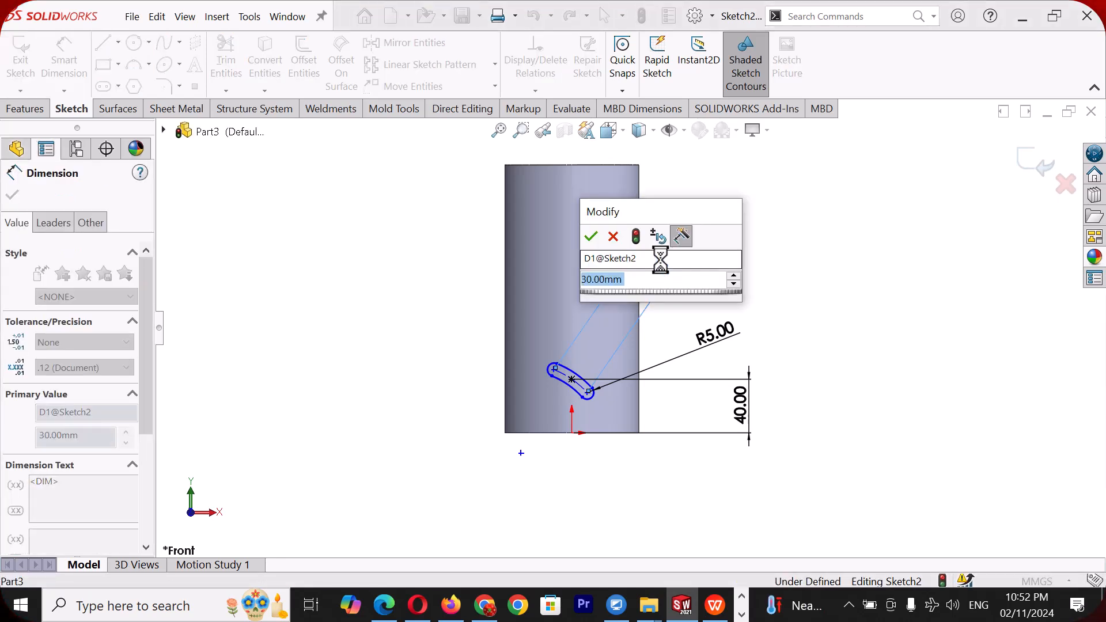
{"action": "type", "text": "25"}
{"action": "key", "text": "Return"}
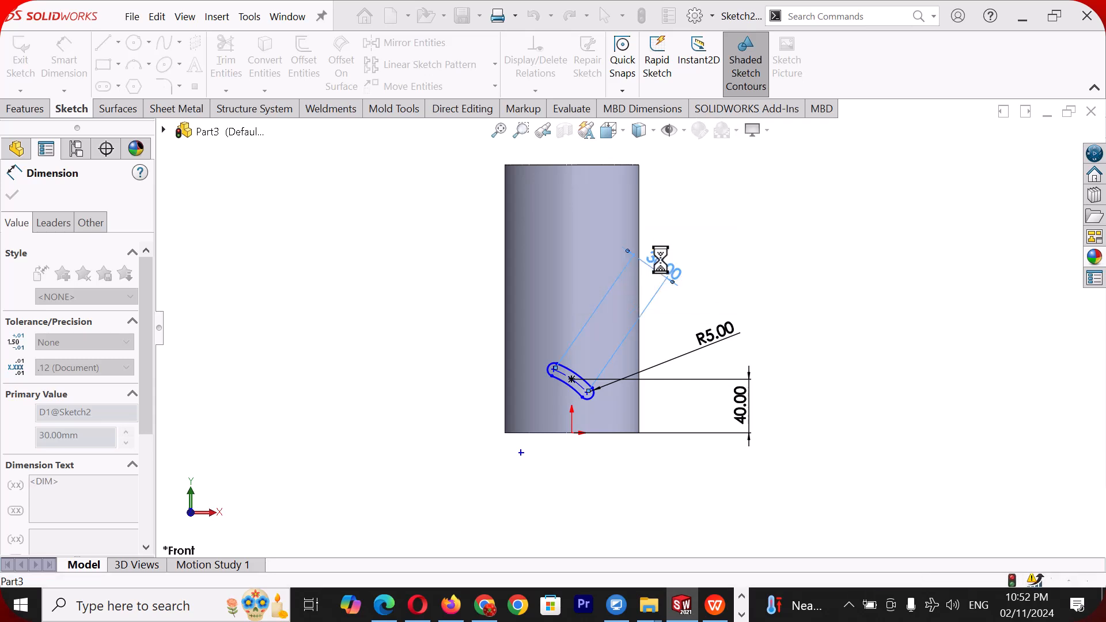
{"action": "left_click", "coordinate": [853, 317]}
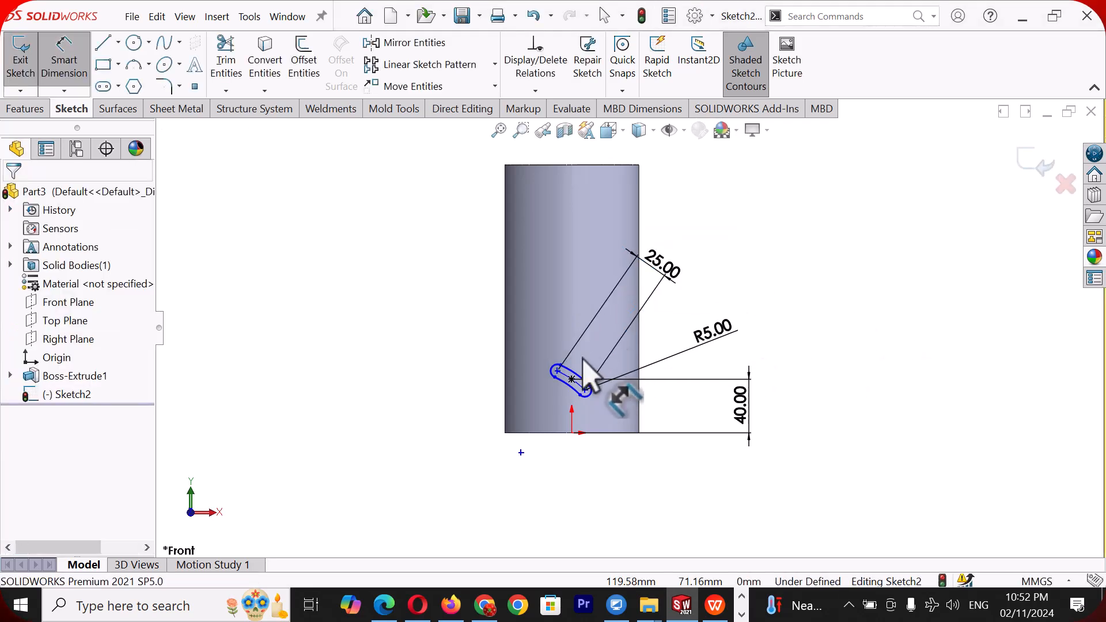
Step: Draw a horizontal construction line about 32 mm long from the slot's midpoint toward the tube's left side
{"action": "key", "text": "l"}
{"action": "scroll", "coordinate": [573, 375], "scroll_direction": "down", "scroll_amount": 2}
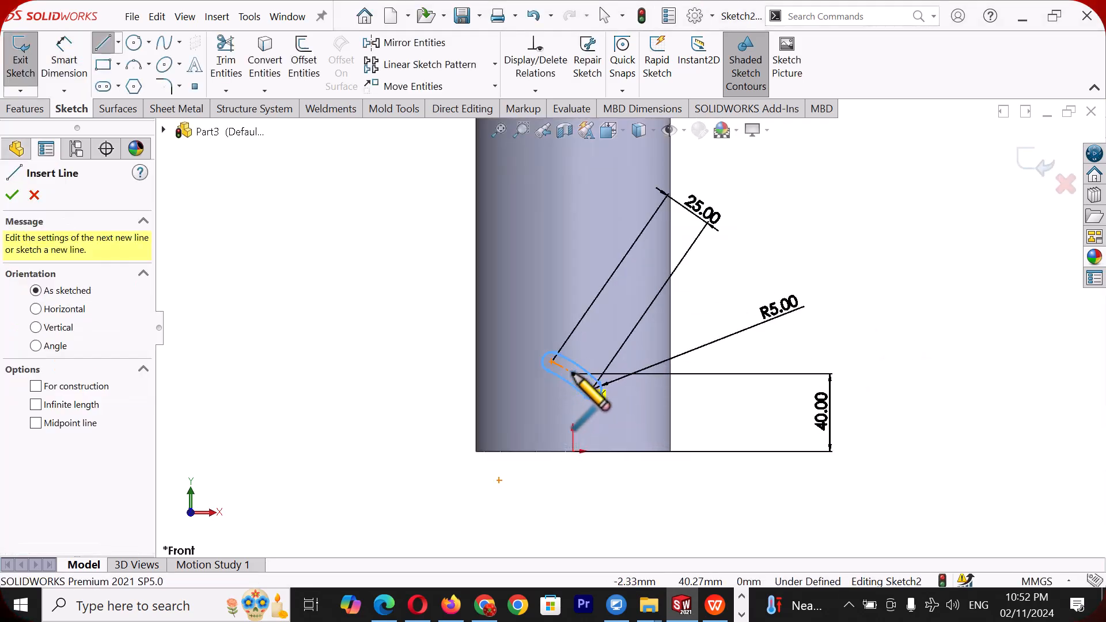
{"action": "left_click", "coordinate": [572, 373]}
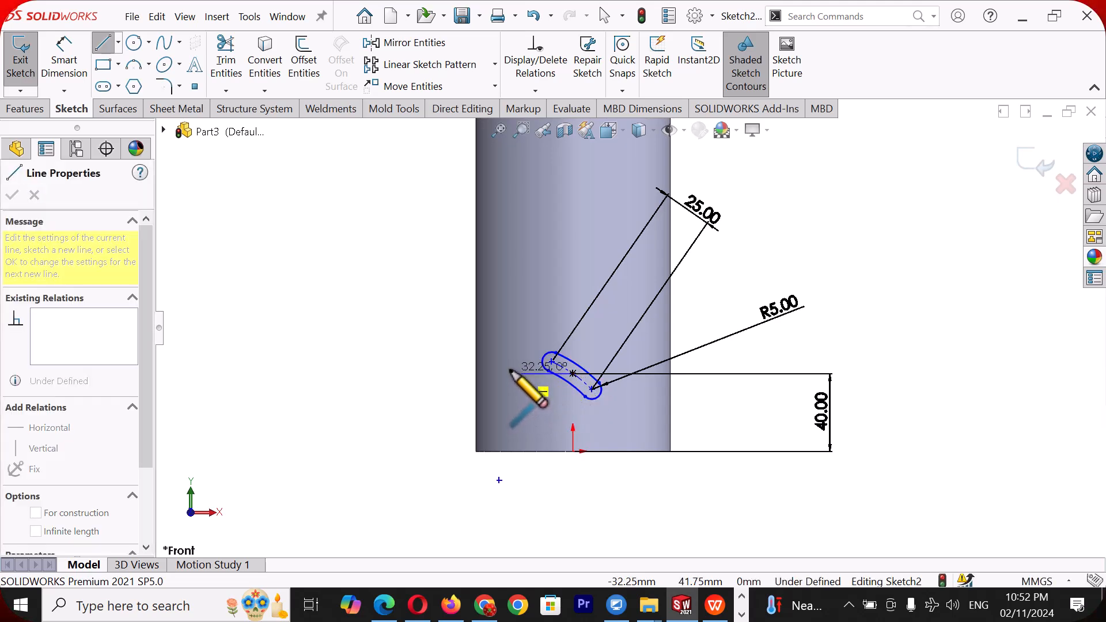
{"action": "left_click", "coordinate": [510, 372]}
{"action": "right_click", "coordinate": [511, 373]}
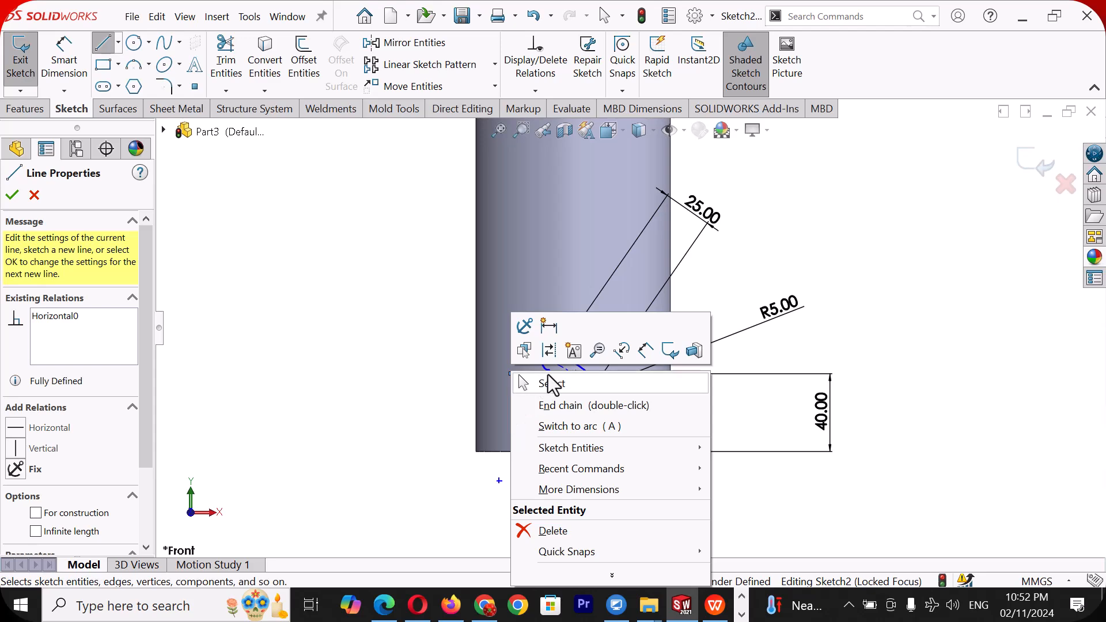
{"action": "left_click", "coordinate": [549, 351]}
{"action": "key", "text": "Escape"}
{"action": "scroll", "coordinate": [563, 370], "scroll_direction": "down", "scroll_amount": 2}
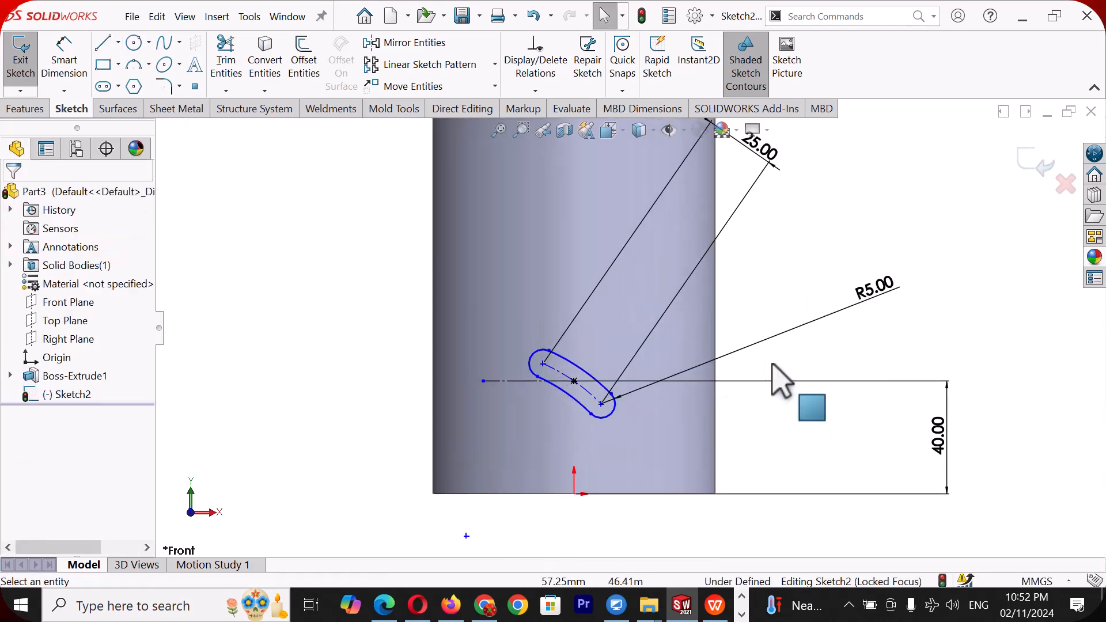
Step: Draw a vertical construction line about 42 mm long upward from the slot's midpoint
{"action": "key", "text": "l"}
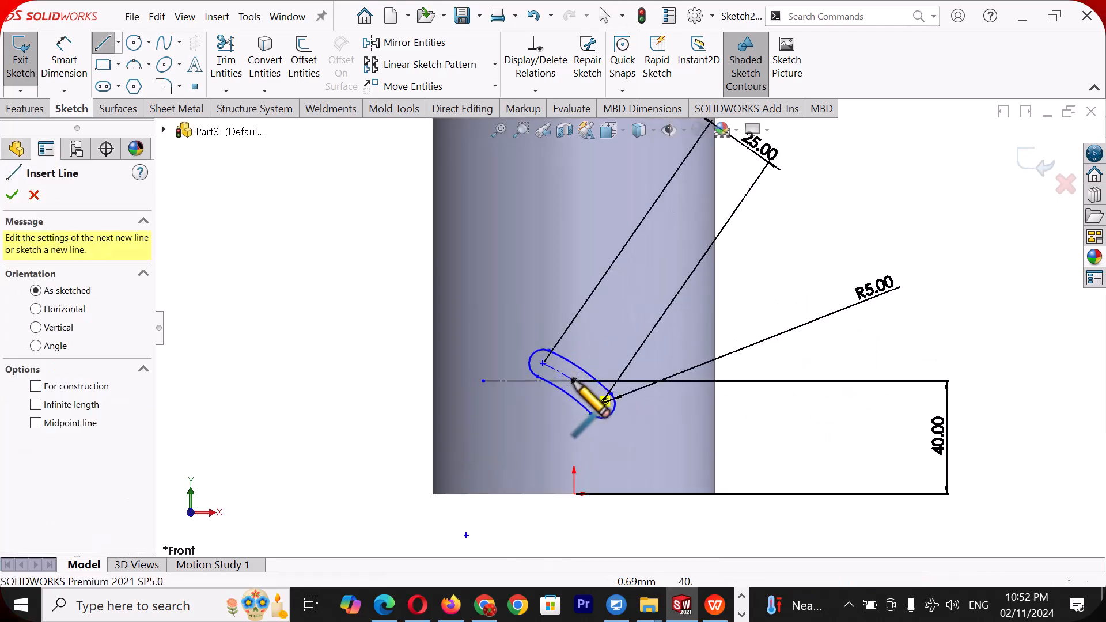
{"action": "left_click", "coordinate": [575, 381]}
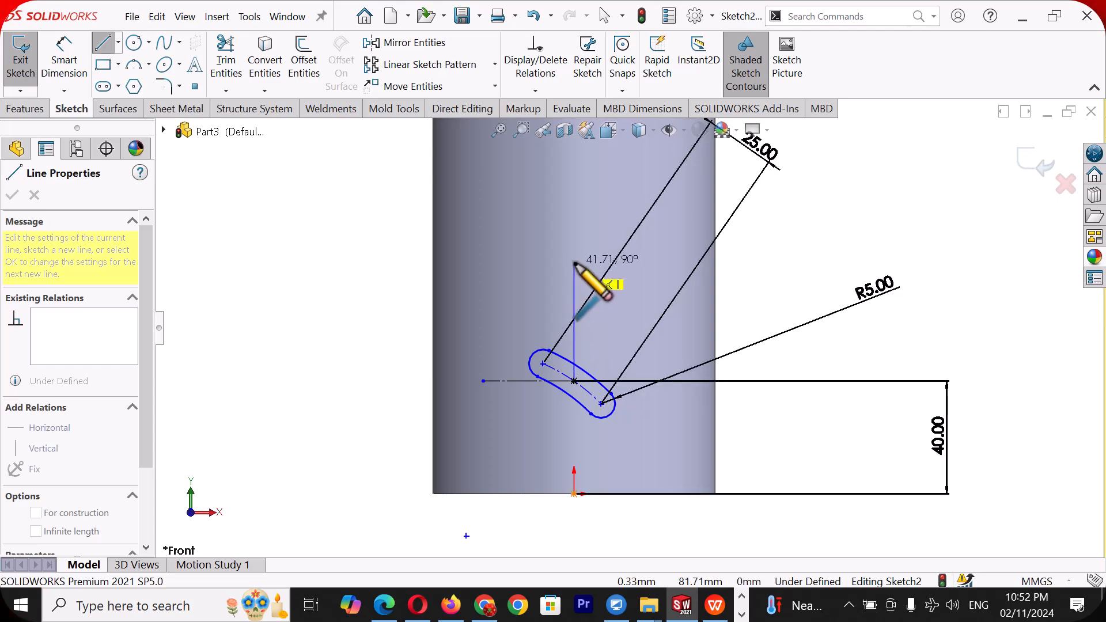
{"action": "left_click", "coordinate": [575, 264]}
{"action": "right_click", "coordinate": [615, 271]}
{"action": "key", "text": "Escape"}
{"action": "key", "text": "Escape"}
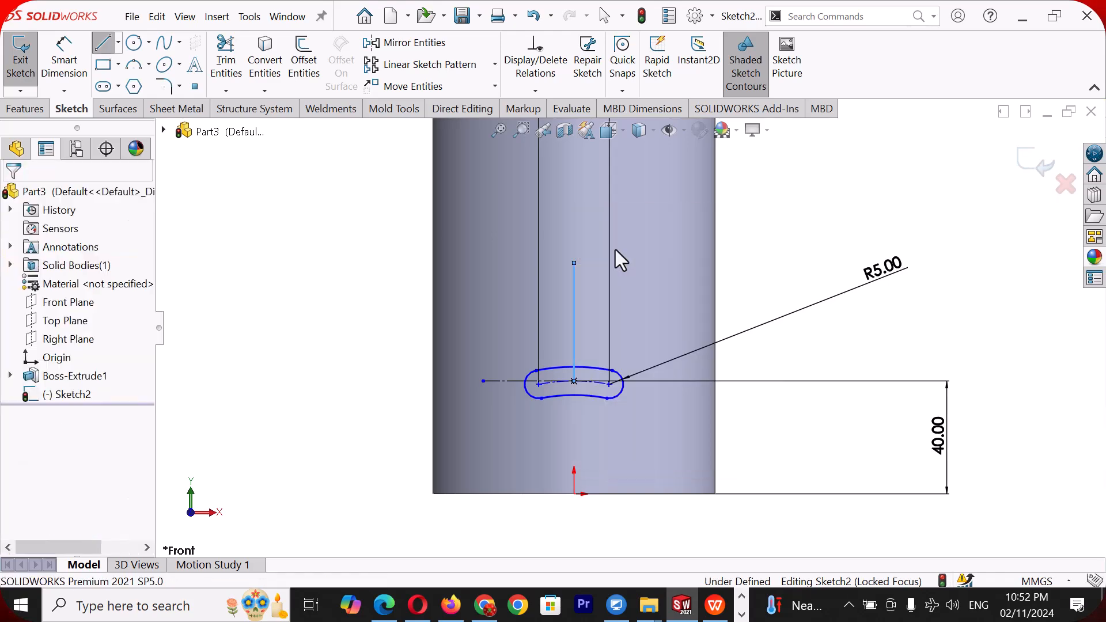
Step: Try to reshape the slot by moving its left end centre, and undo the vertical construction line
{"action": "scroll", "coordinate": [692, 432], "scroll_direction": "down", "scroll_amount": 3}
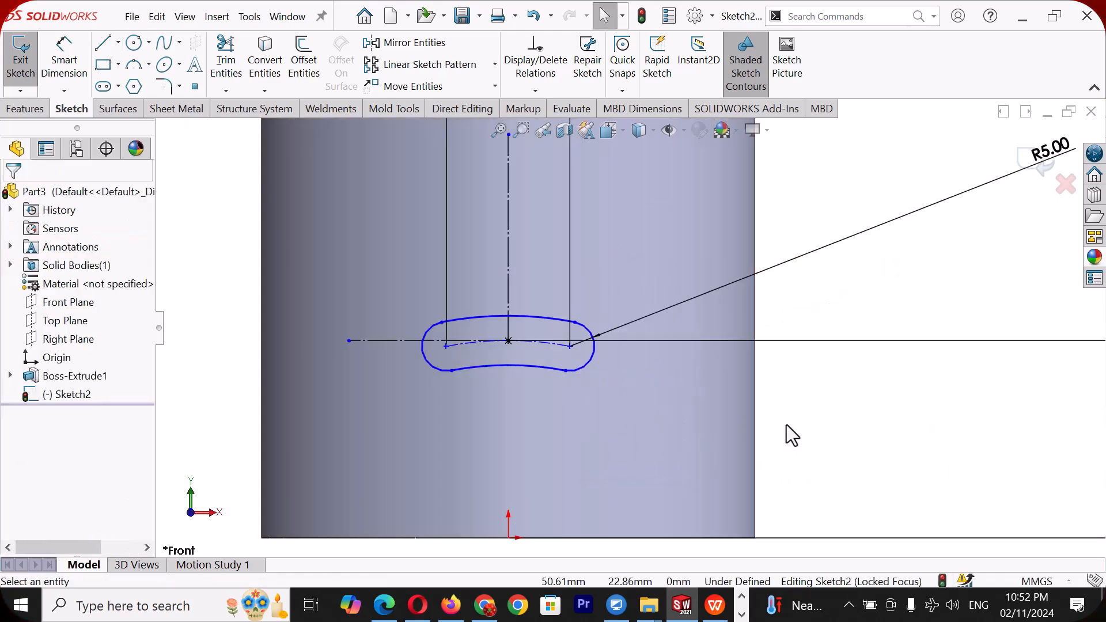
{"action": "left_click_drag", "start_coordinate": [447, 347], "coordinate": [453, 323]}
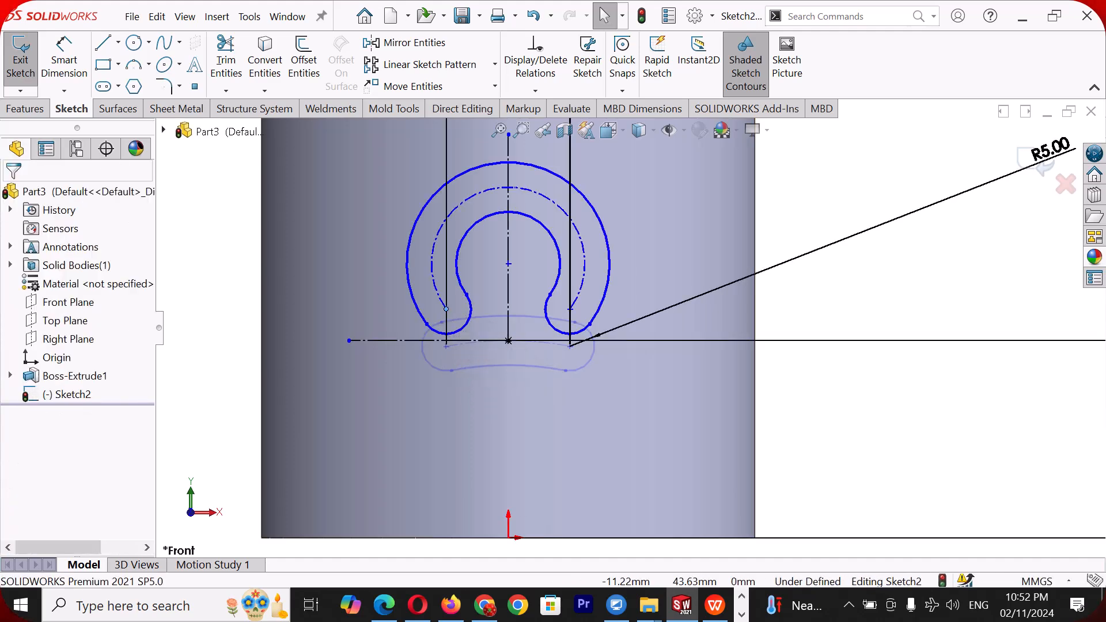
{"action": "left_click", "coordinate": [856, 389]}
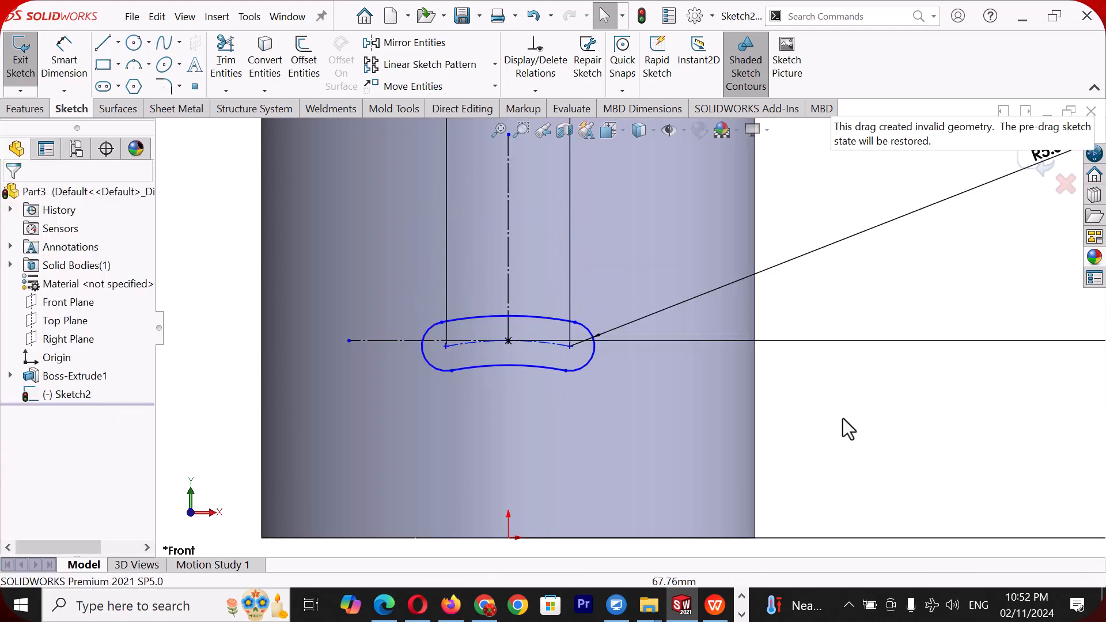
{"action": "key", "text": "ctrl+z"}
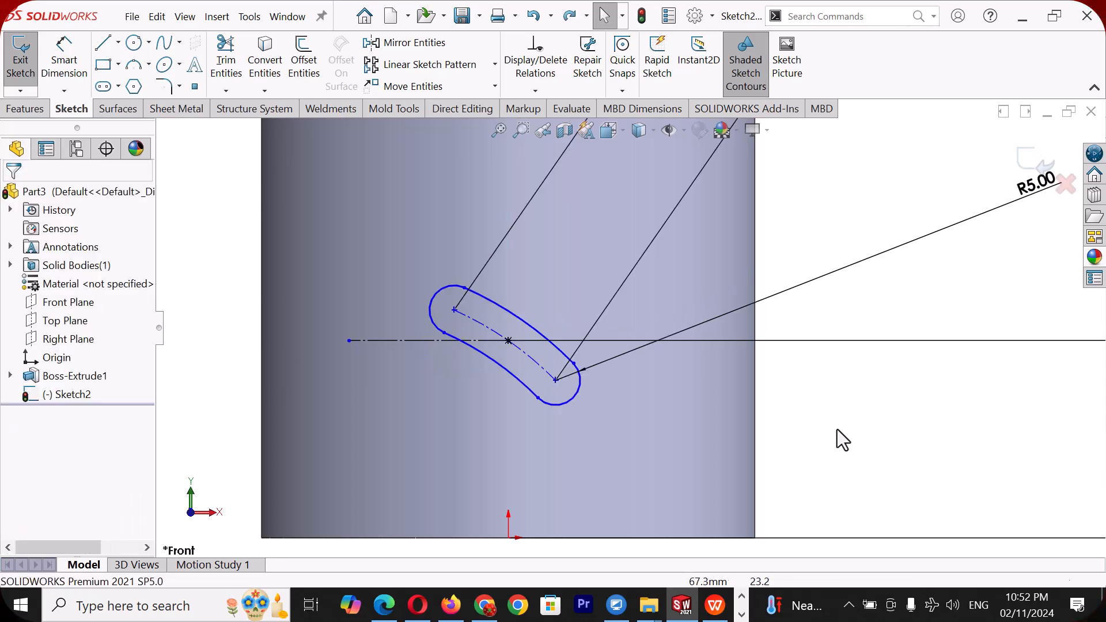
Step: Draw a construction line about 12.6 mm long from the slot's midpoint to its upper-left end centre
{"action": "scroll", "coordinate": [830, 448], "scroll_direction": "up", "scroll_amount": 3}
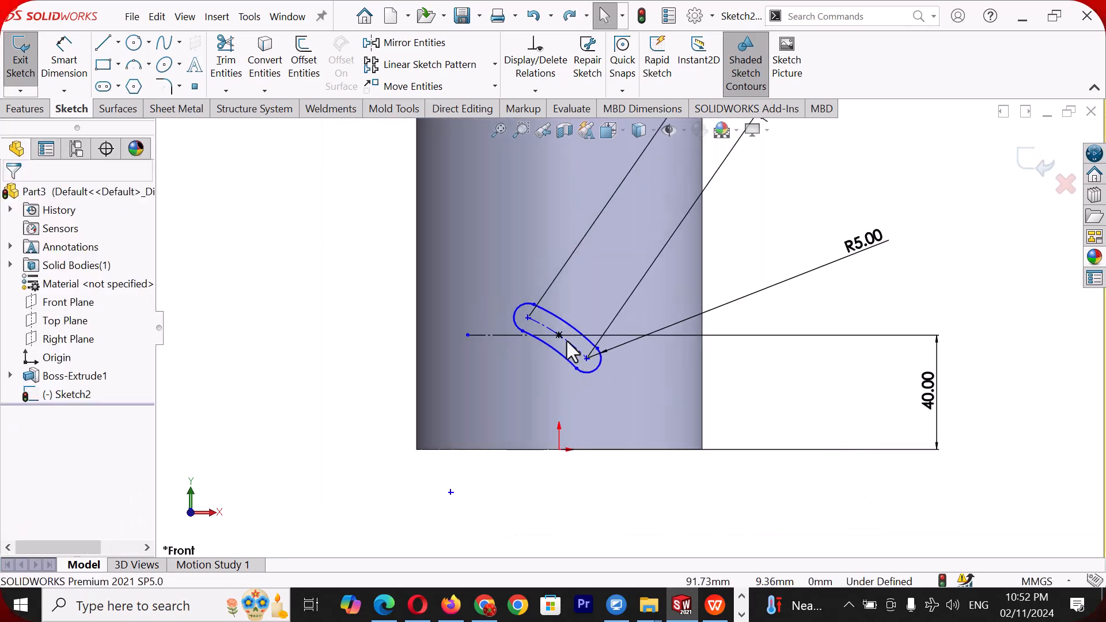
{"action": "key", "text": "l"}
{"action": "scroll", "coordinate": [563, 330], "scroll_direction": "down", "scroll_amount": 4}
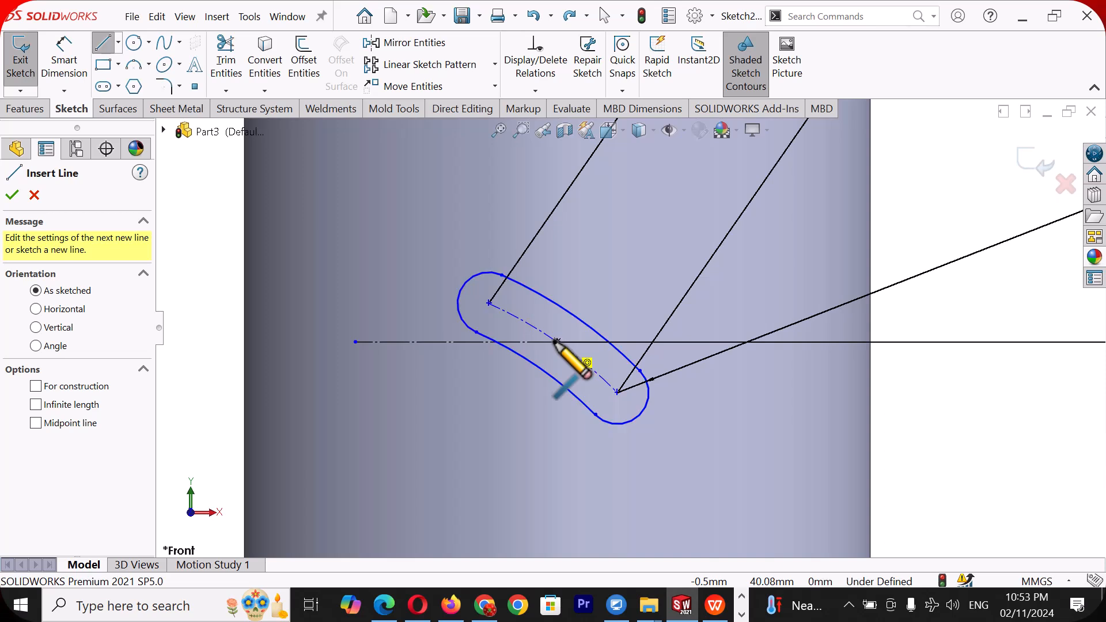
{"action": "left_click", "coordinate": [556, 342]}
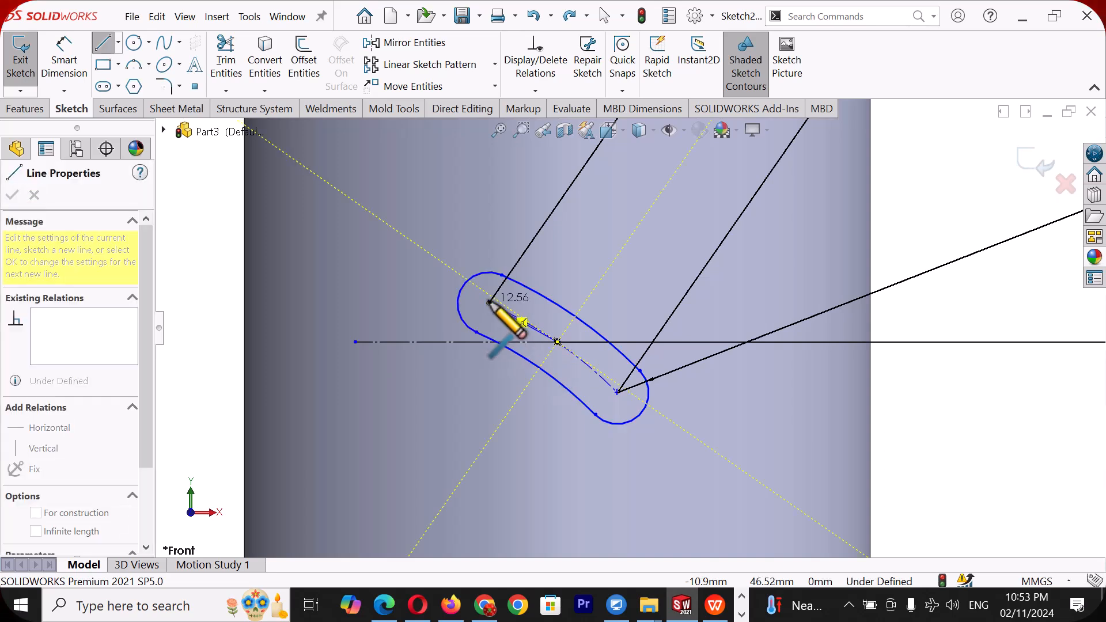
{"action": "left_click", "coordinate": [488, 304]}
{"action": "right_click", "coordinate": [489, 303]}
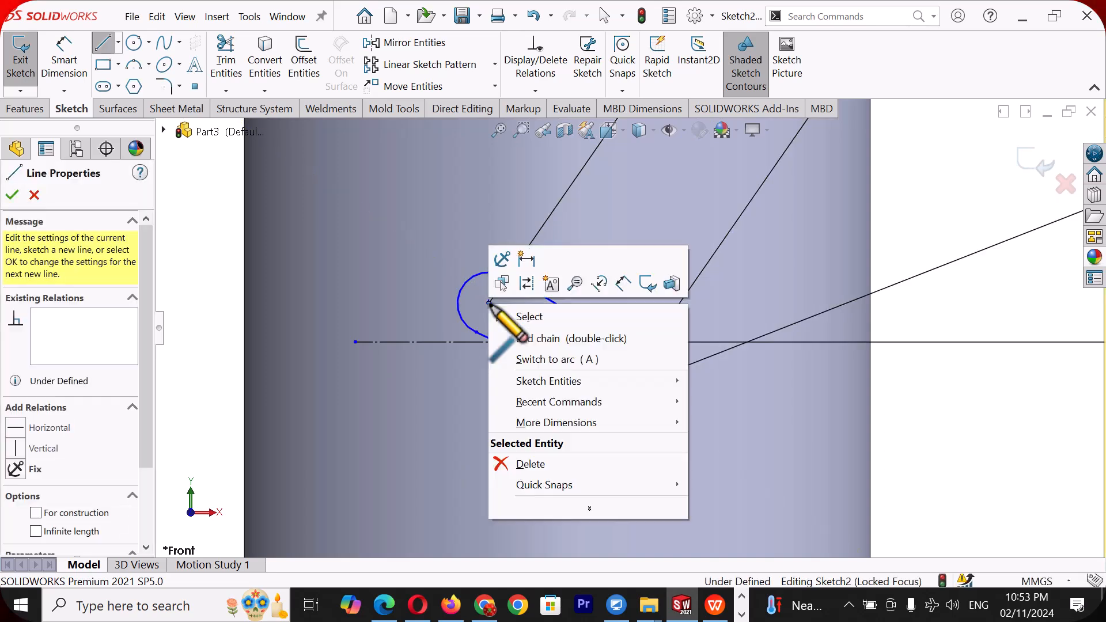
{"action": "left_click", "coordinate": [526, 283]}
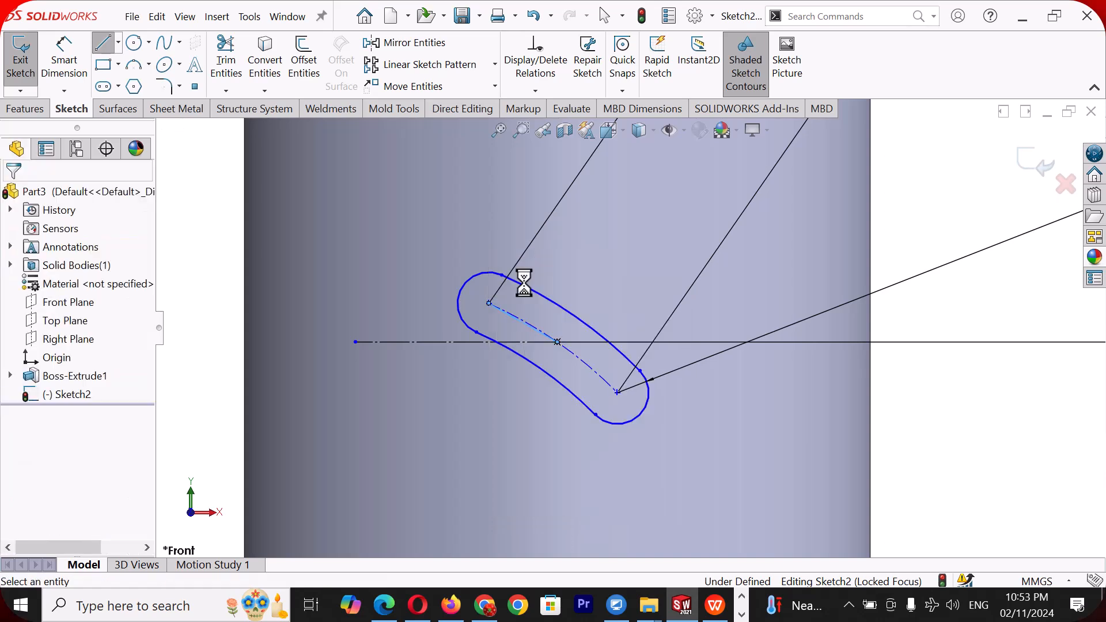
Step: Dimension the angle between the horizontal construction line and the short line to the slot's upper-left end centre, setting it to 30°
{"action": "scroll", "coordinate": [785, 378], "scroll_direction": "up", "scroll_amount": 3}
{"action": "right_click_drag", "start_coordinate": [808, 329], "coordinate": [797, 296]}
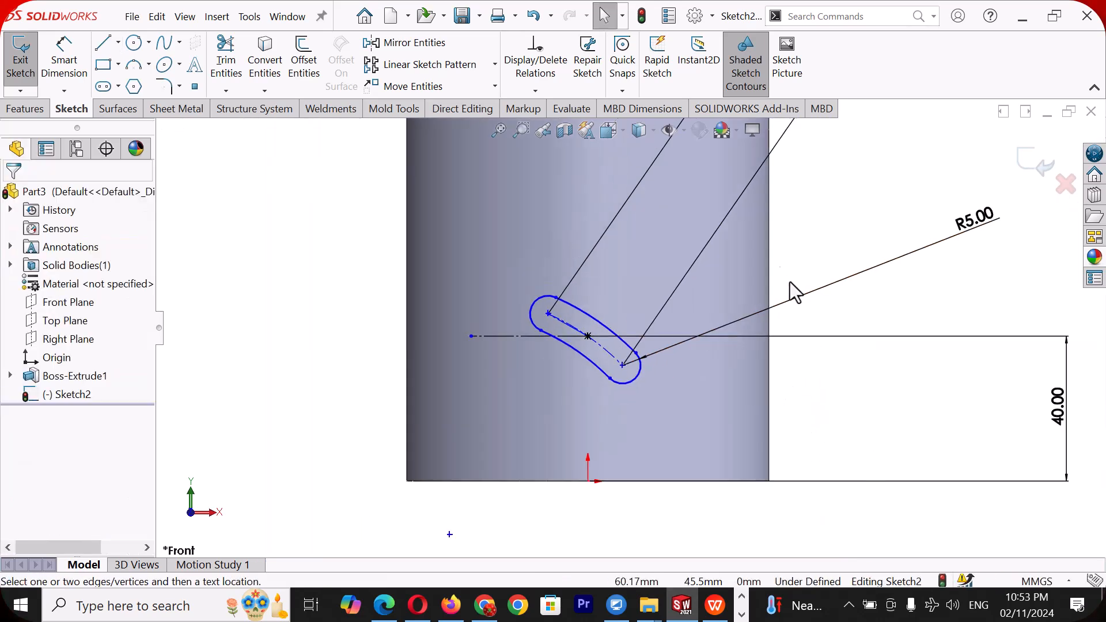
{"action": "scroll", "coordinate": [567, 308], "scroll_direction": "down", "scroll_amount": 3}
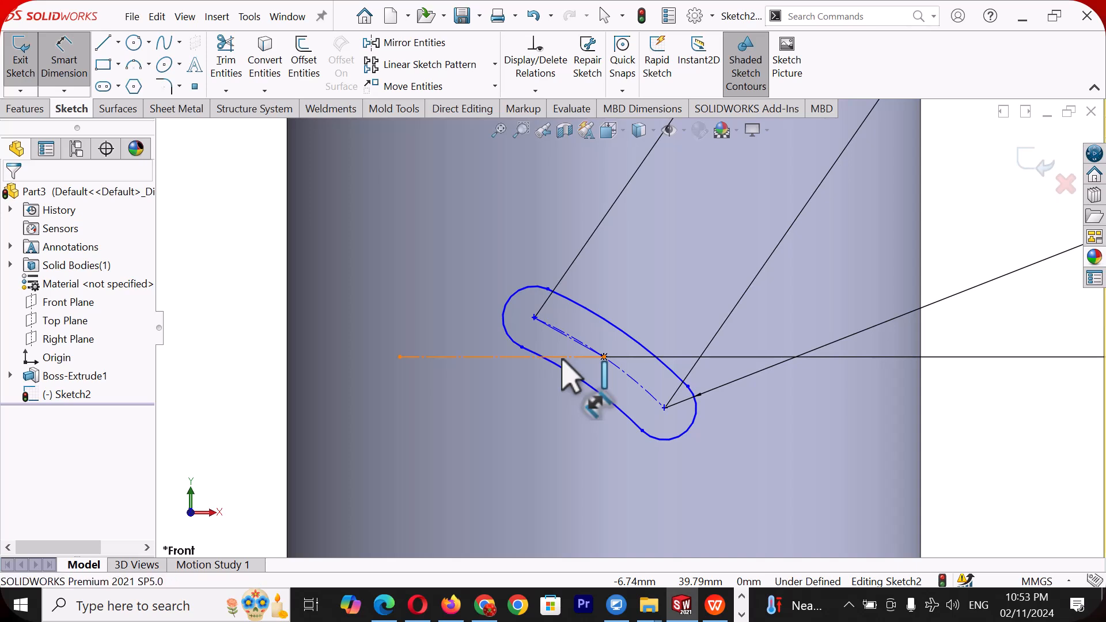
{"action": "left_click", "coordinate": [562, 358]}
{"action": "scroll", "coordinate": [567, 369], "scroll_direction": "down", "scroll_amount": 3}
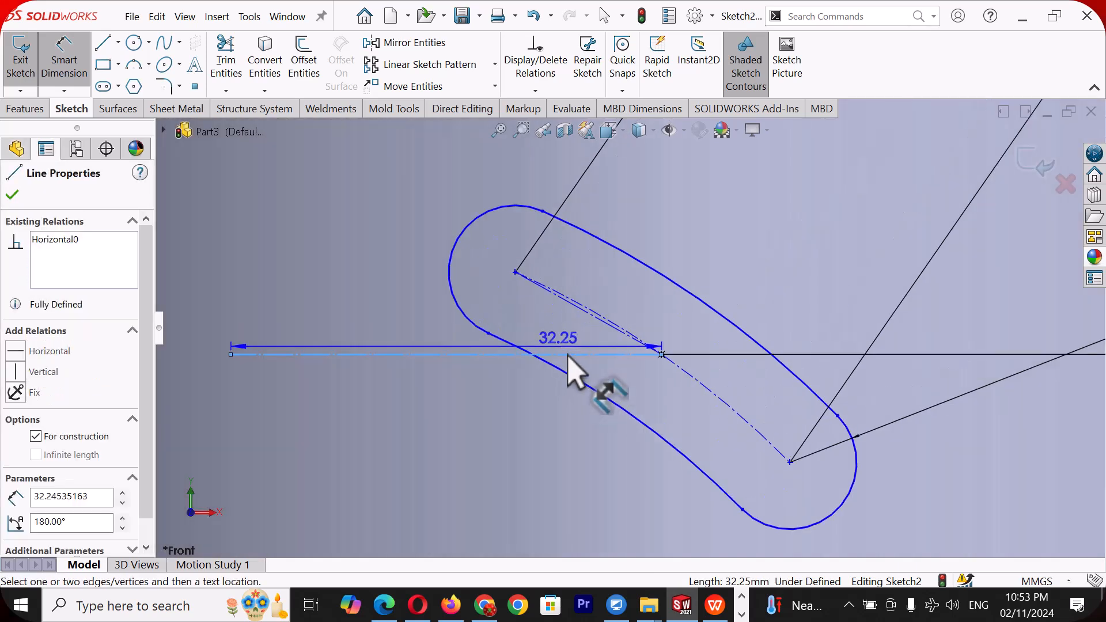
{"action": "left_click", "coordinate": [593, 317]}
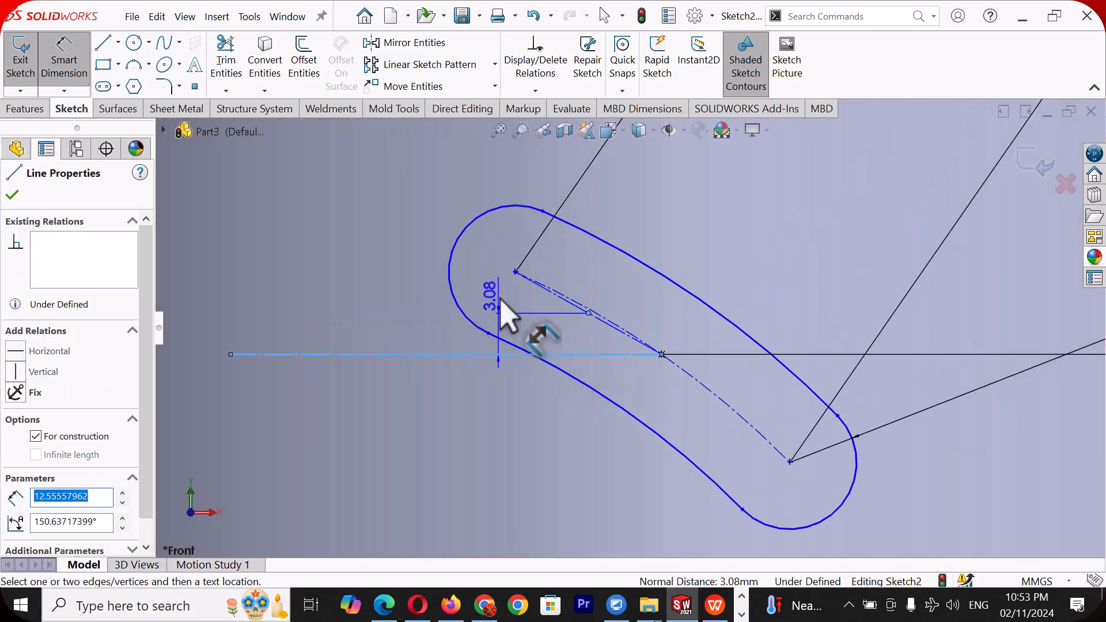
{"action": "left_click", "coordinate": [563, 299]}
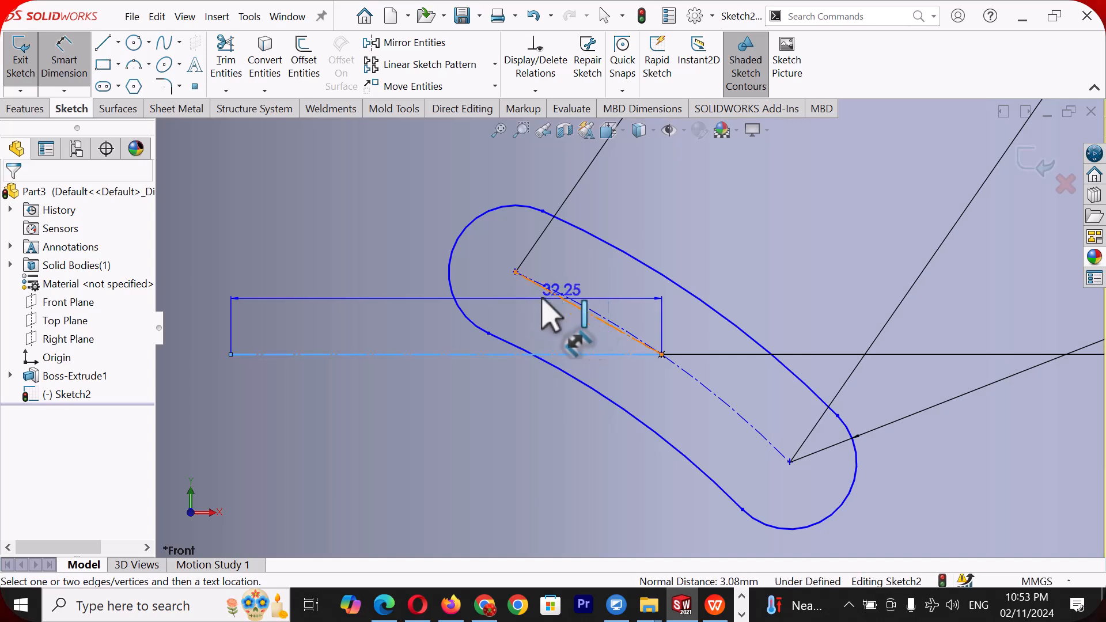
{"action": "left_click", "coordinate": [566, 303]}
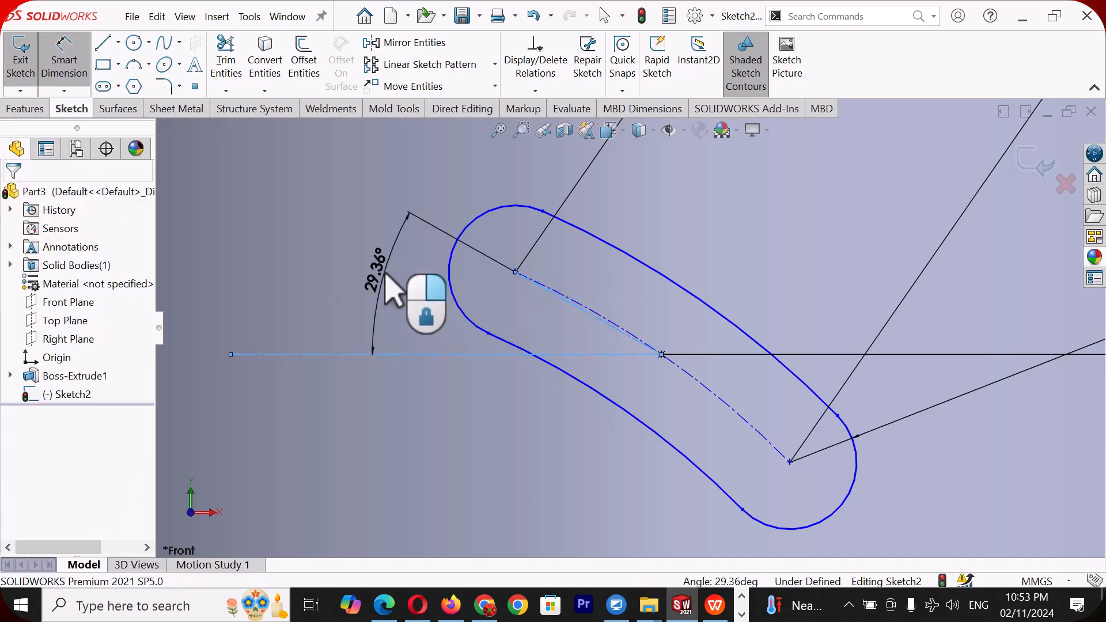
{"action": "left_click", "coordinate": [386, 276]}
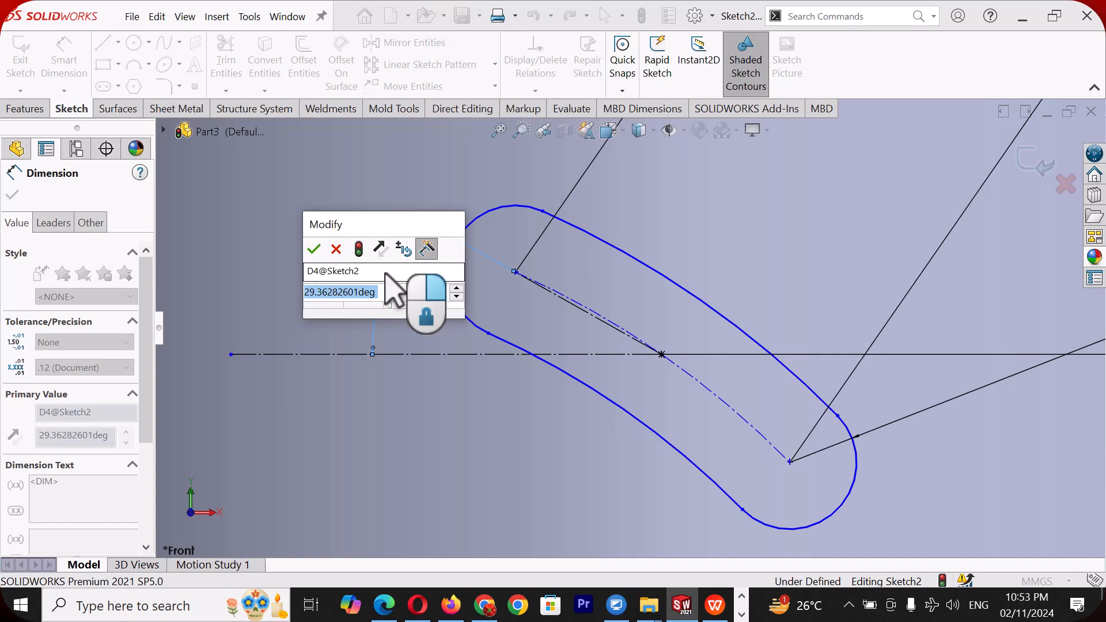
{"action": "type", "text": "1"}
{"action": "key", "text": "BackSpace"}
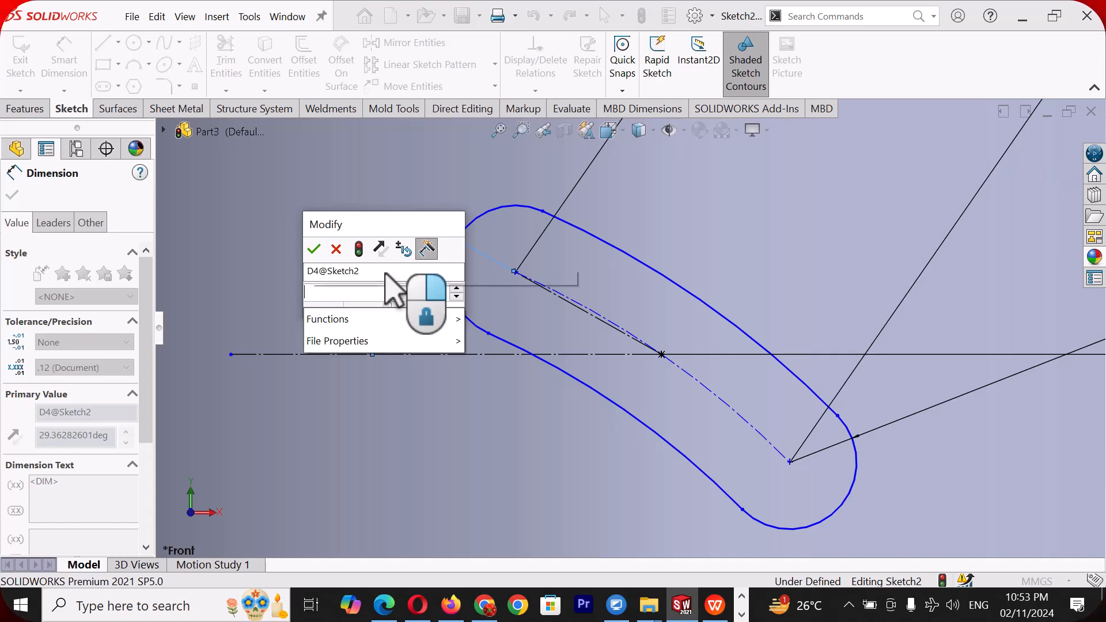
{"action": "type", "text": "30"}
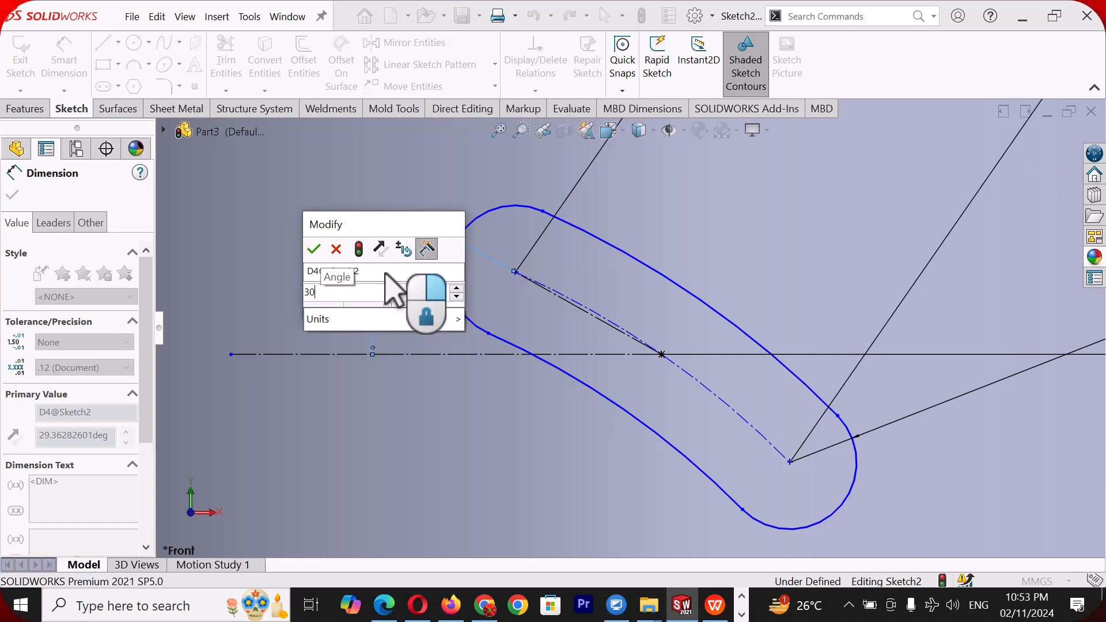
{"action": "key", "text": "Return"}
{"action": "scroll", "coordinate": [435, 301], "scroll_direction": "up", "scroll_amount": 4}
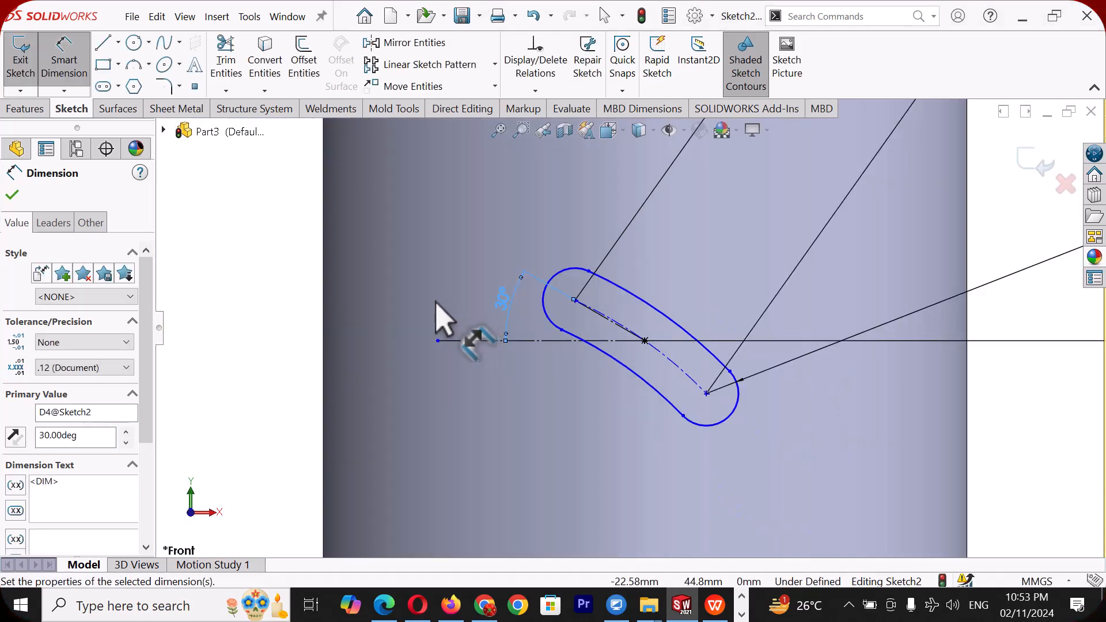
{"action": "scroll", "coordinate": [435, 300], "scroll_direction": "up", "scroll_amount": 5}
{"action": "left_click", "coordinate": [972, 271]}
{"action": "scroll", "coordinate": [952, 276], "scroll_direction": "up", "scroll_amount": 2}
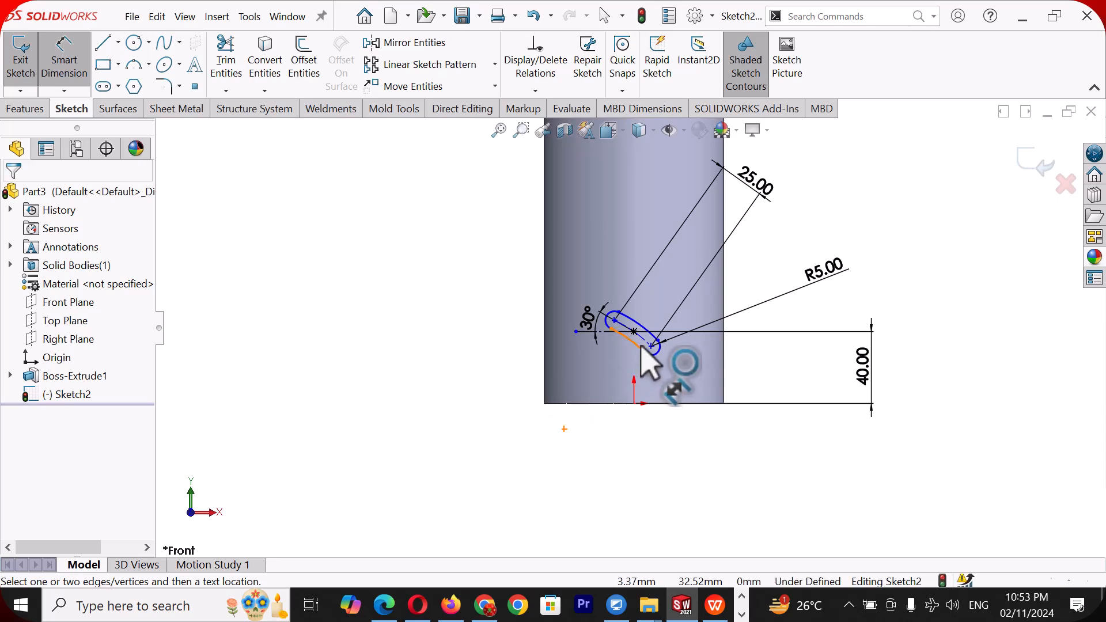
Step: Try to reshape the slot by moving its lower-right end, and undo the change
{"action": "scroll", "coordinate": [651, 366], "scroll_direction": "down", "scroll_amount": 2}
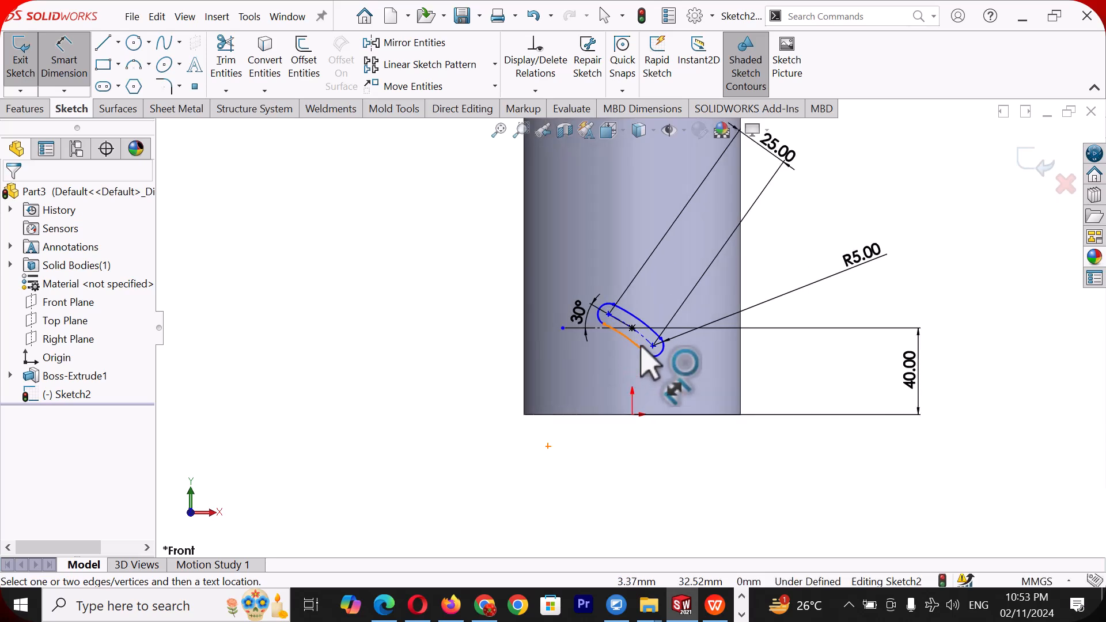
{"action": "right_click", "coordinate": [780, 385]}
{"action": "left_click", "coordinate": [820, 431]}
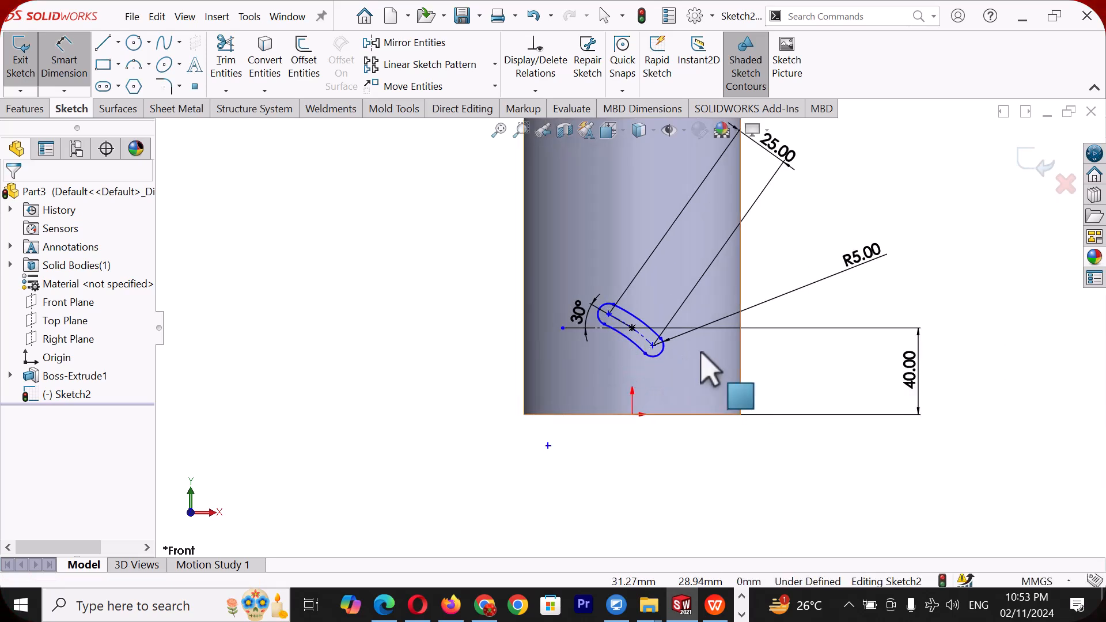
{"action": "left_click", "coordinate": [661, 341]}
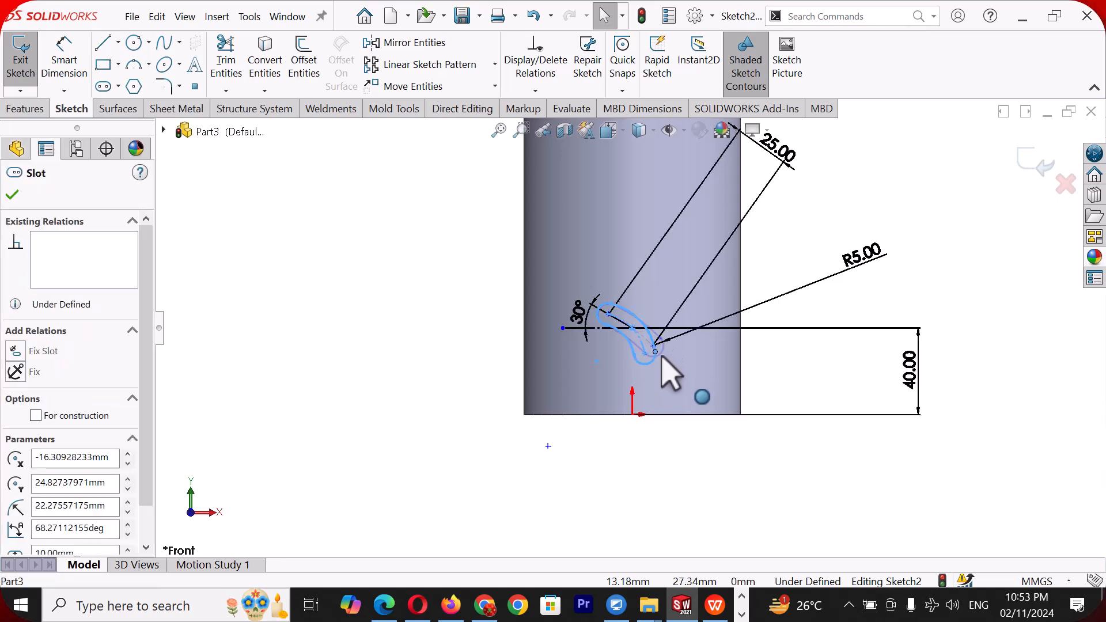
{"action": "left_click_drag", "start_coordinate": [665, 335], "coordinate": [643, 361]}
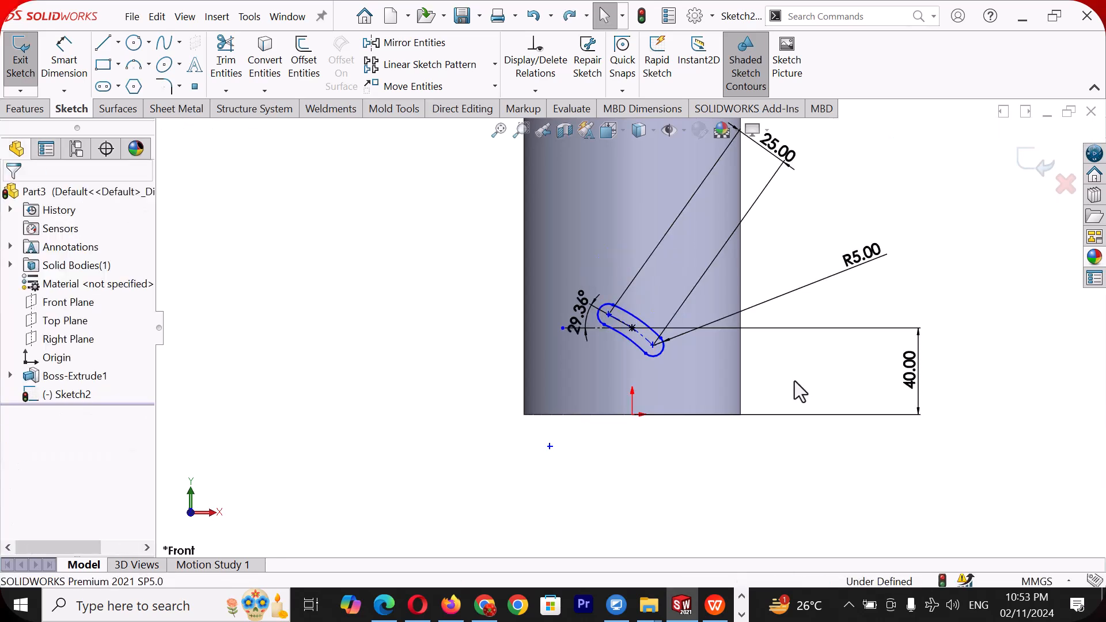
Step: Dimension the horizontal distance from the slot's midpoint to its lower-right end centre and set it to 10 mm
{"action": "scroll", "coordinate": [793, 382], "scroll_direction": "down", "scroll_amount": 3}
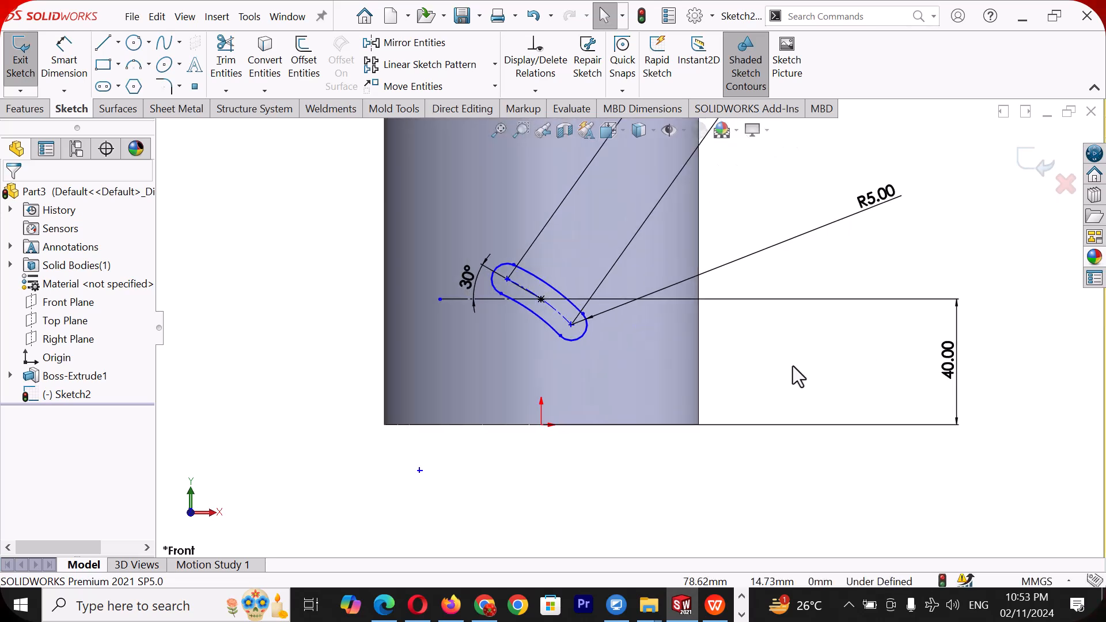
{"action": "right_click_drag", "start_coordinate": [790, 381], "coordinate": [807, 276]}
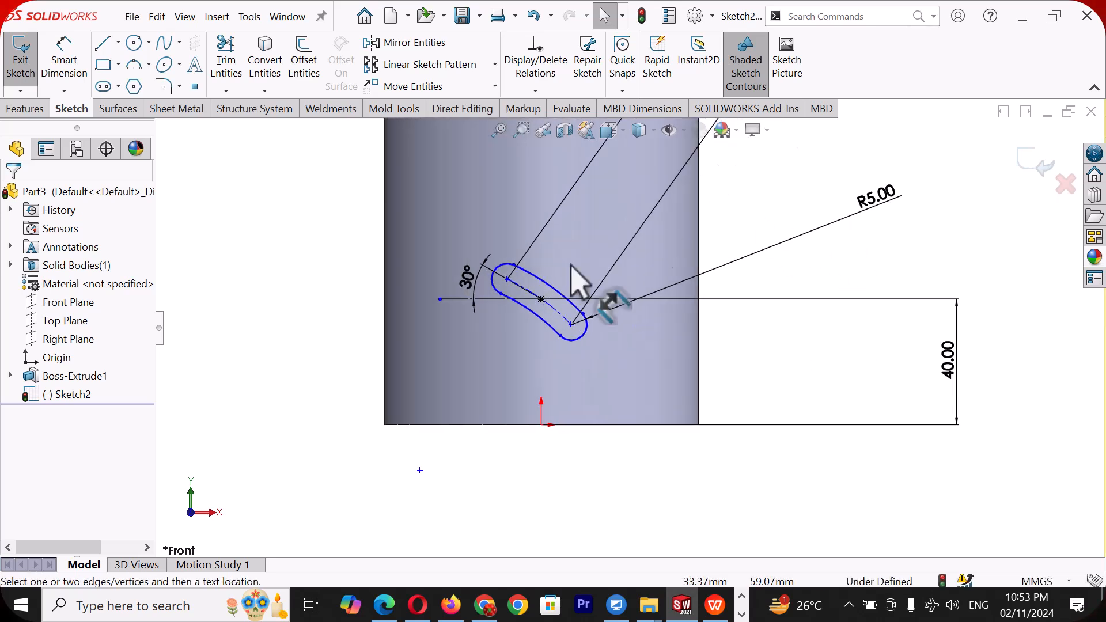
{"action": "left_click", "coordinate": [542, 299]}
{"action": "left_click", "coordinate": [571, 325]}
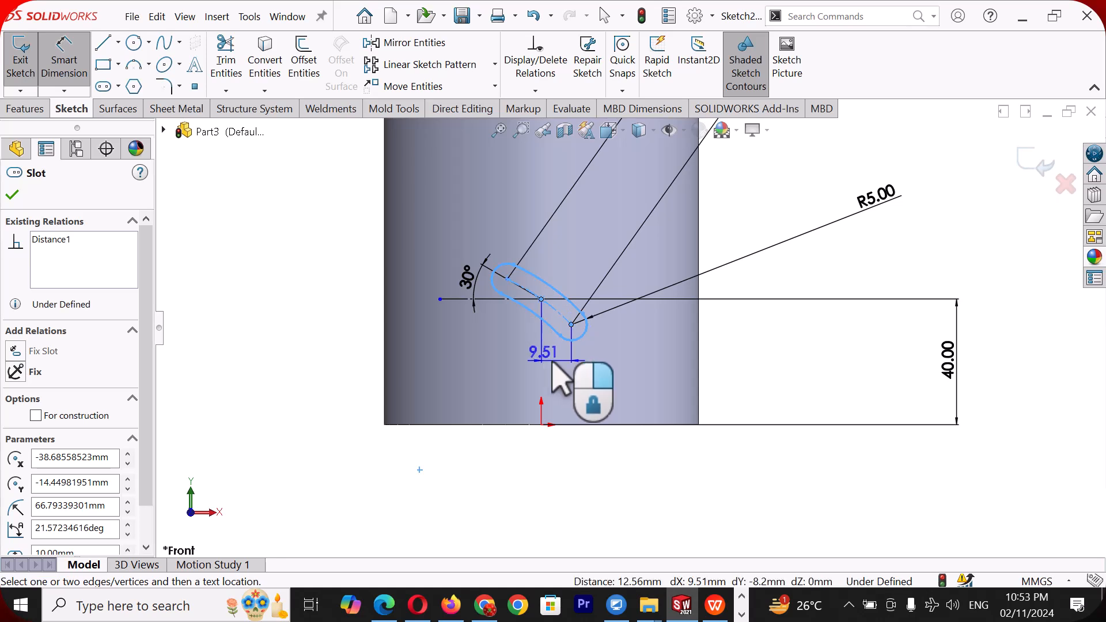
{"action": "left_click", "coordinate": [555, 380]}
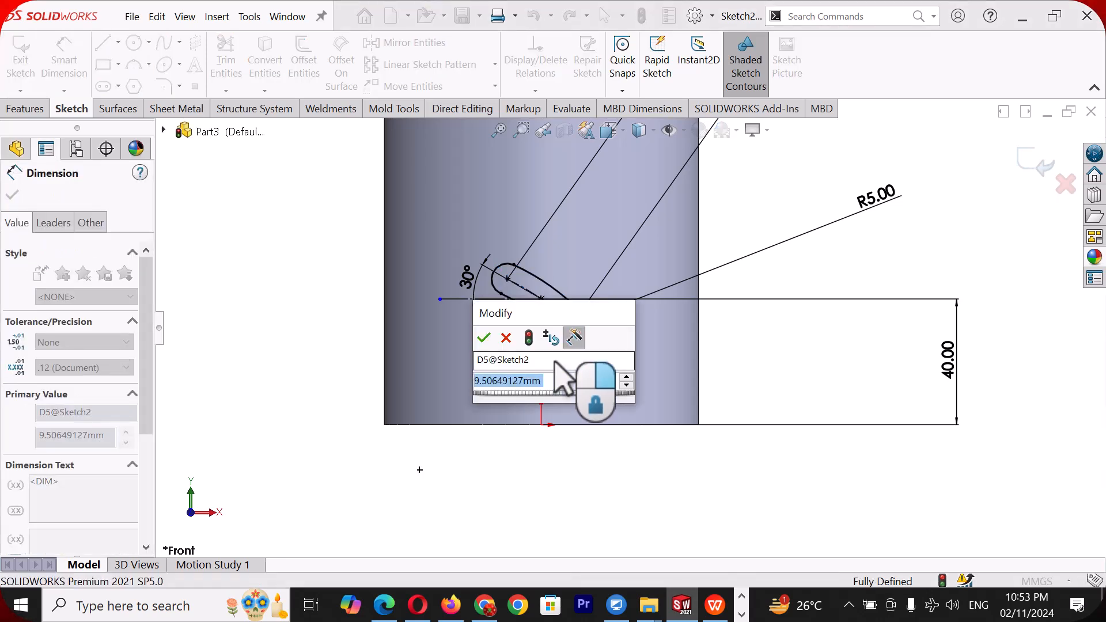
{"action": "key", "text": "Return"}
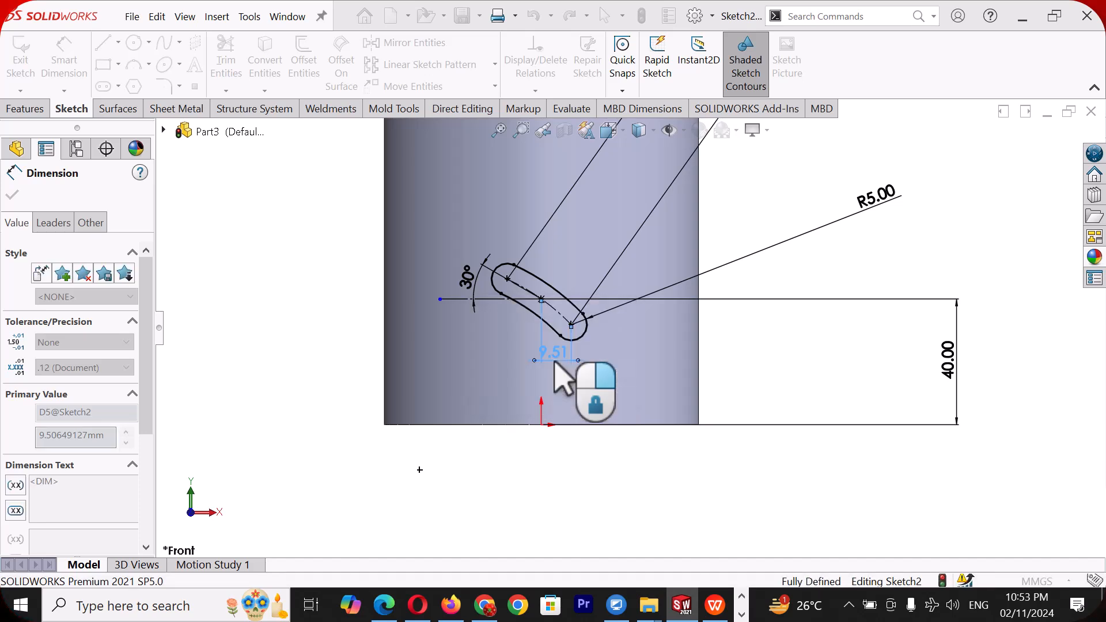
{"action": "scroll", "coordinate": [736, 360], "scroll_direction": "up", "scroll_amount": 3}
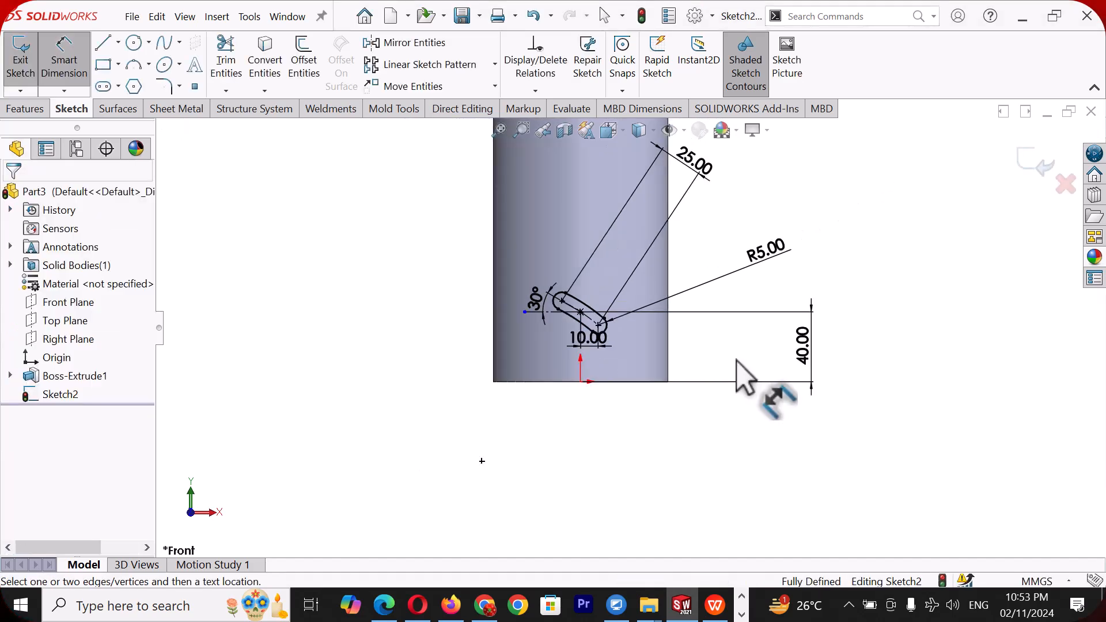
{"action": "scroll", "coordinate": [612, 331], "scroll_direction": "down", "scroll_amount": 2}
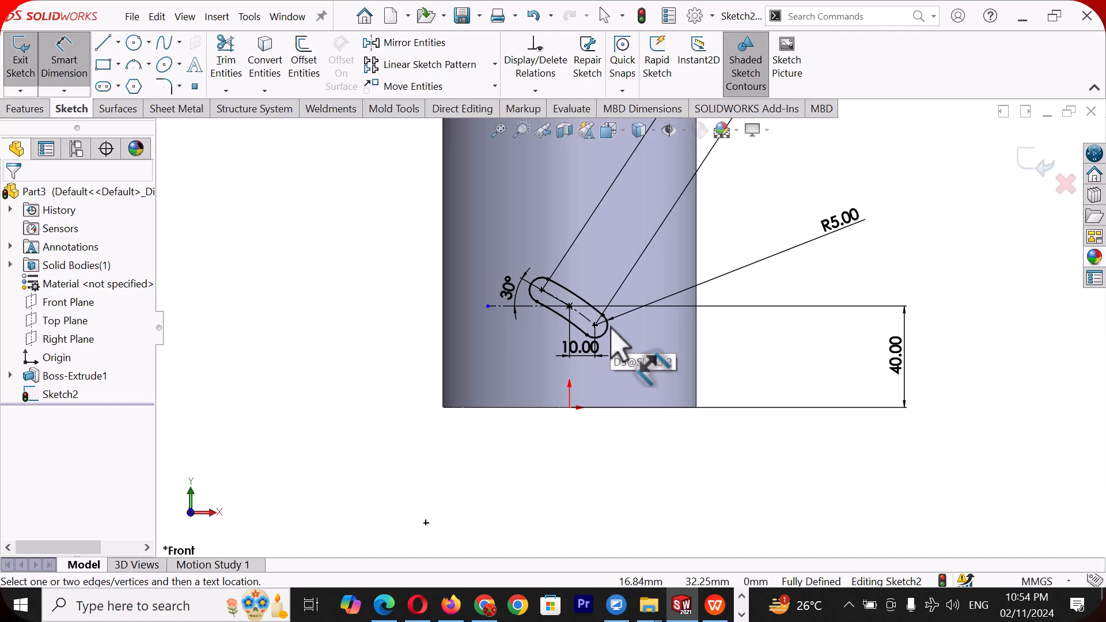
Step: Cut the slot sketch into the tube with an Extruded Cut in the reversed direction, using the Through All end condition
{"action": "left_click", "coordinate": [23, 109]}
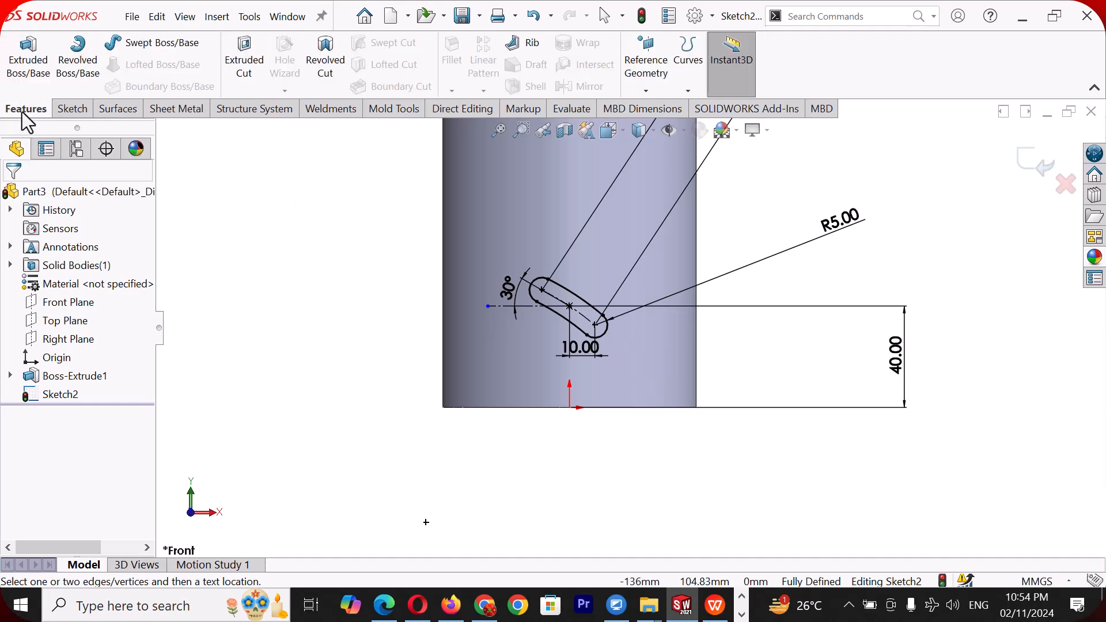
{"action": "left_click", "coordinate": [245, 64]}
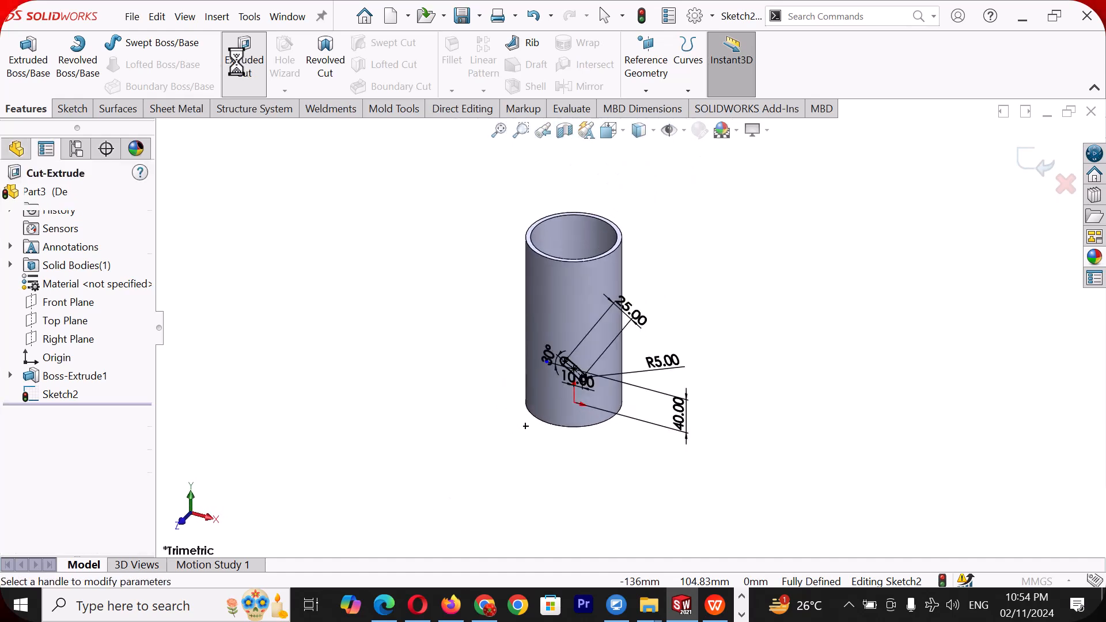
{"action": "left_click", "coordinate": [16, 284]}
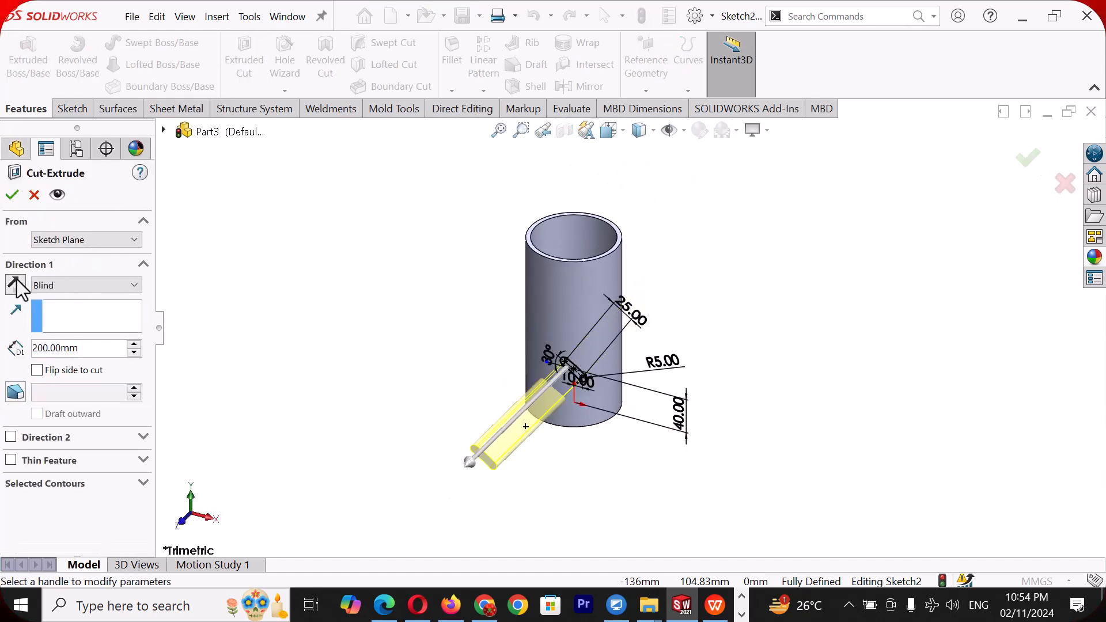
{"action": "left_click", "coordinate": [91, 285]}
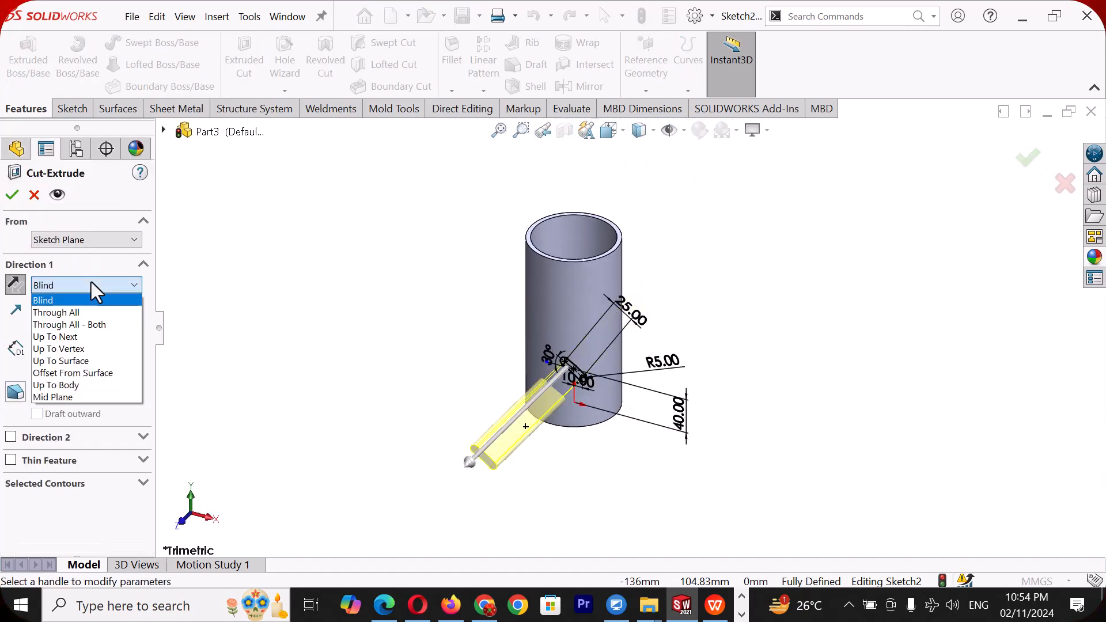
{"action": "left_click", "coordinate": [71, 310]}
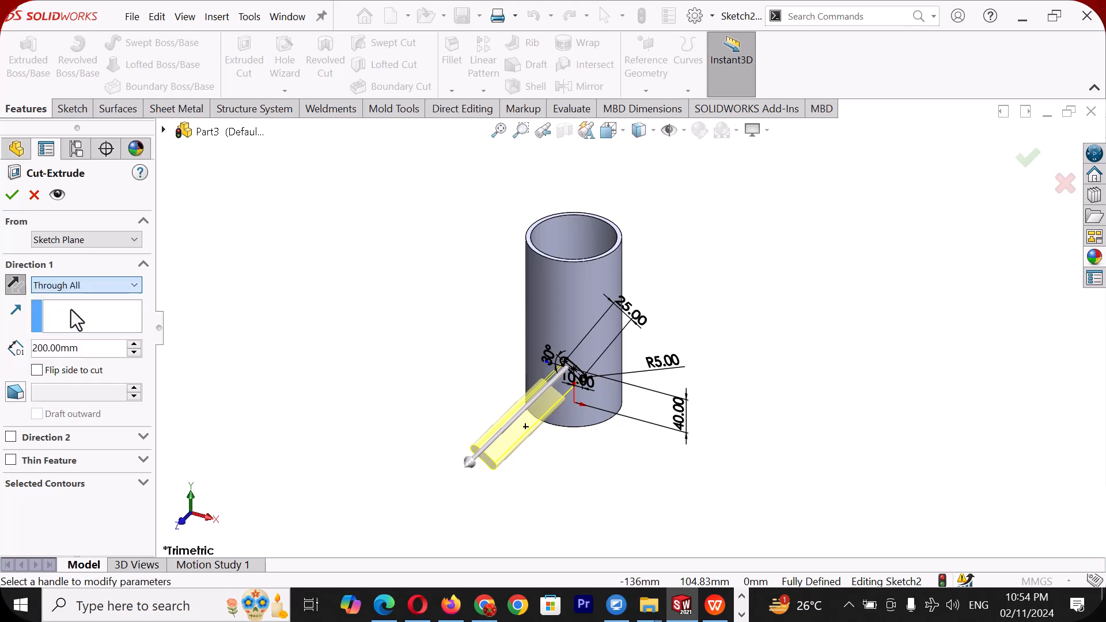
{"action": "left_click", "coordinate": [10, 199]}
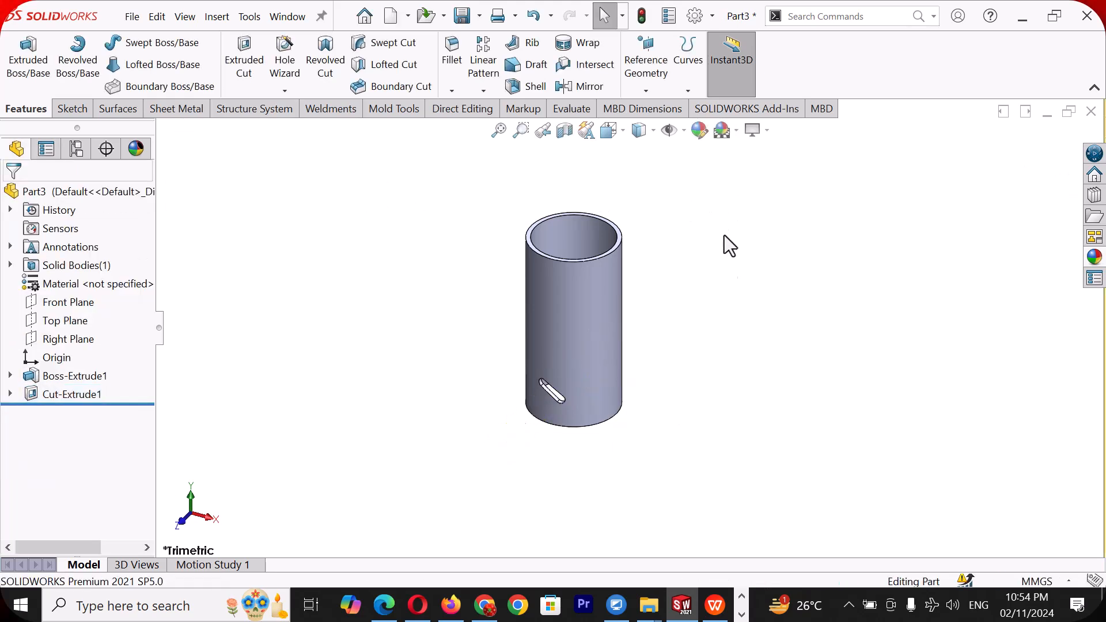
Step: Show the temporary axes and set up a circular pattern of the slot cut around the tube's inner top edge
{"action": "left_click", "coordinate": [684, 131]}
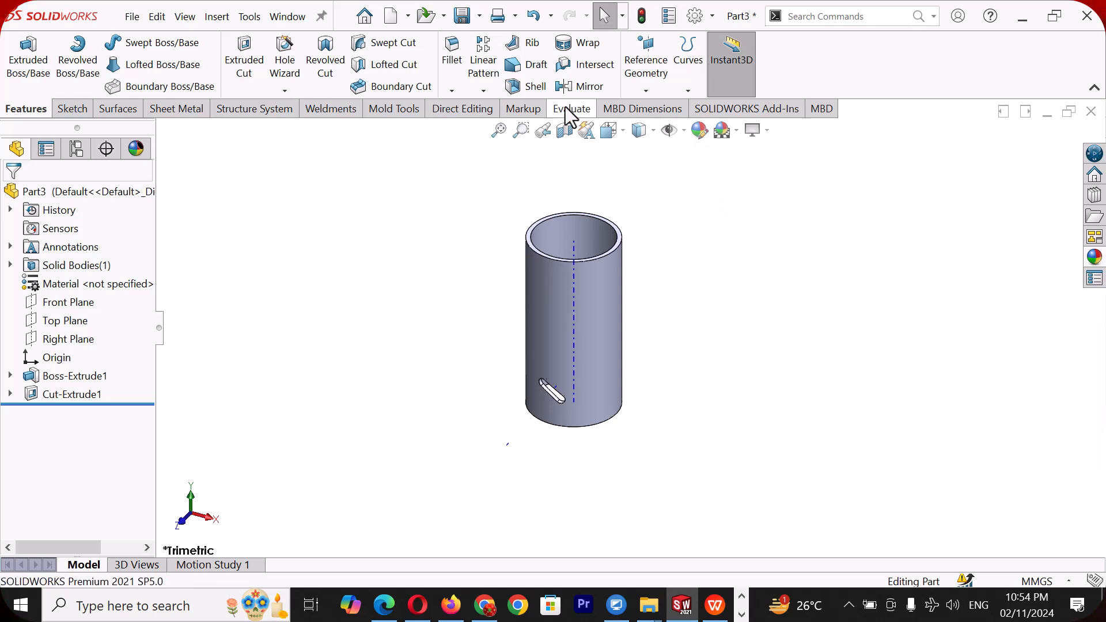
{"action": "left_click", "coordinate": [486, 93]}
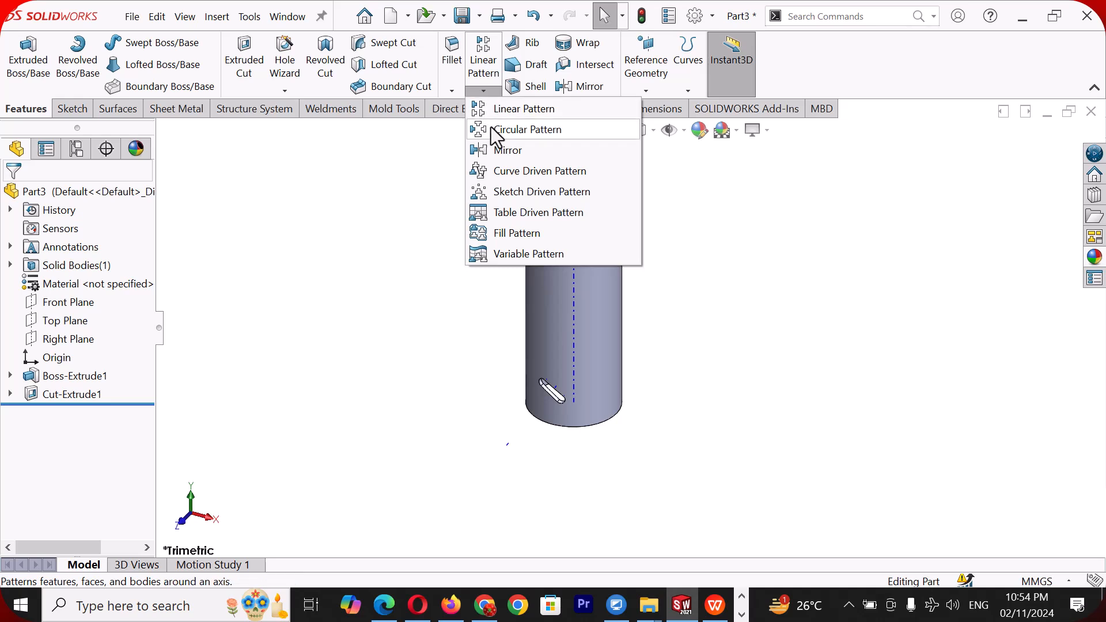
{"action": "left_click", "coordinate": [493, 128]}
{"action": "scroll", "coordinate": [620, 245], "scroll_direction": "down", "scroll_amount": 2}
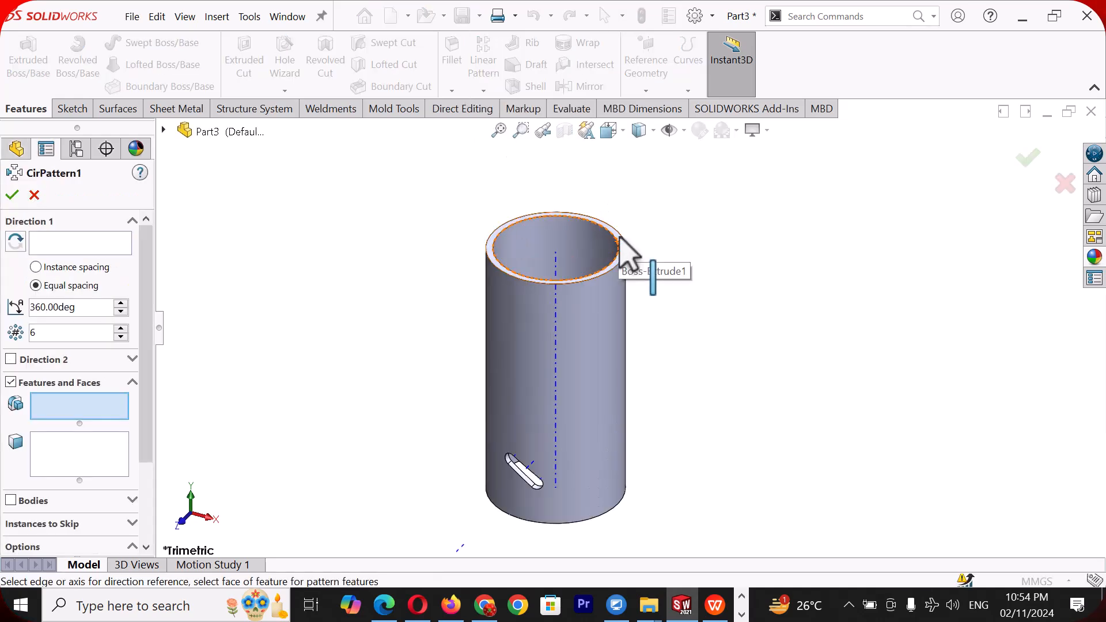
{"action": "left_click", "coordinate": [91, 239]}
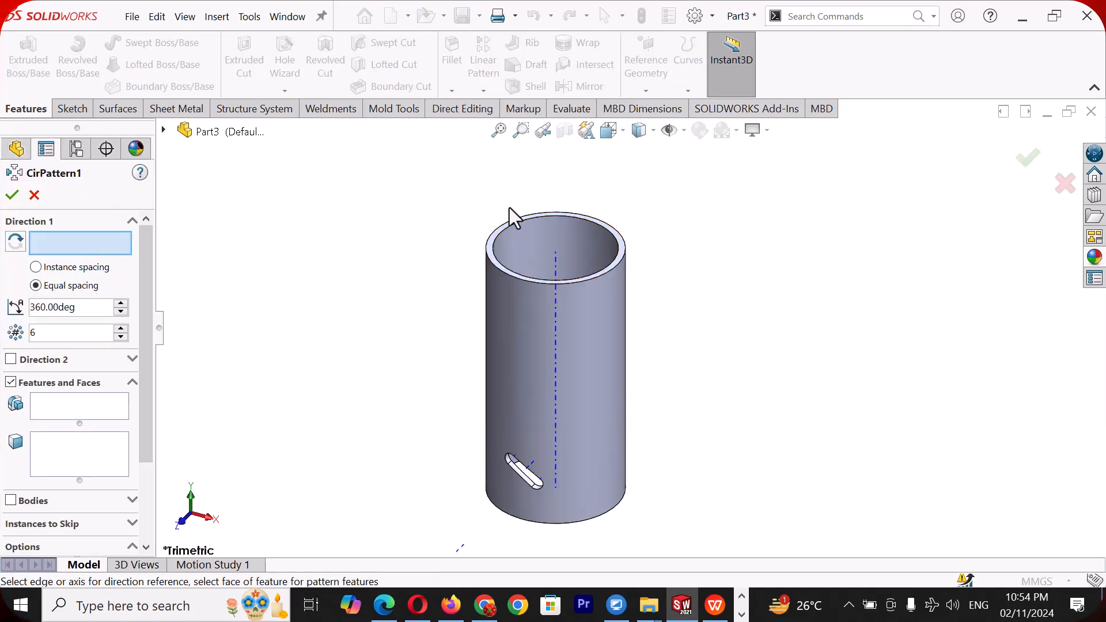
{"action": "left_click", "coordinate": [521, 224]}
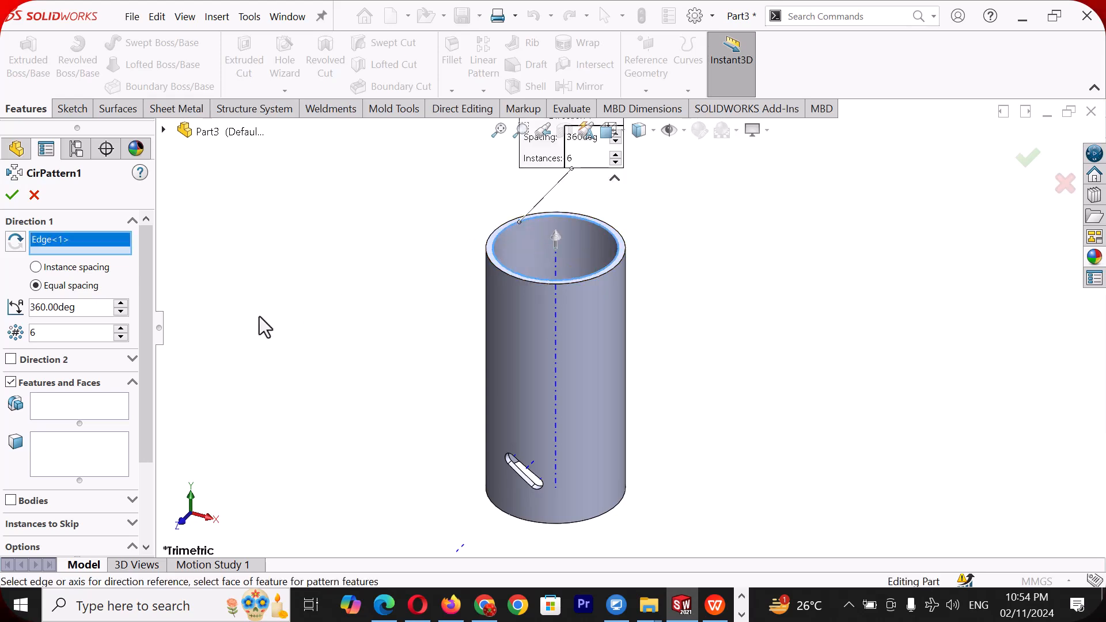
{"action": "left_click", "coordinate": [74, 400]}
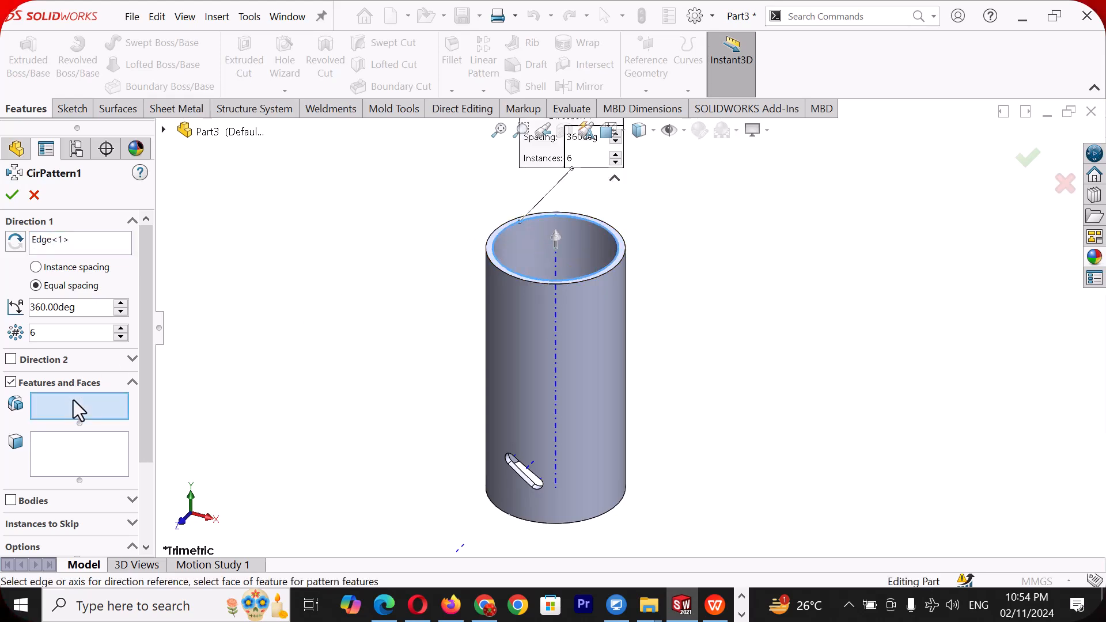
{"action": "left_click", "coordinate": [162, 130]}
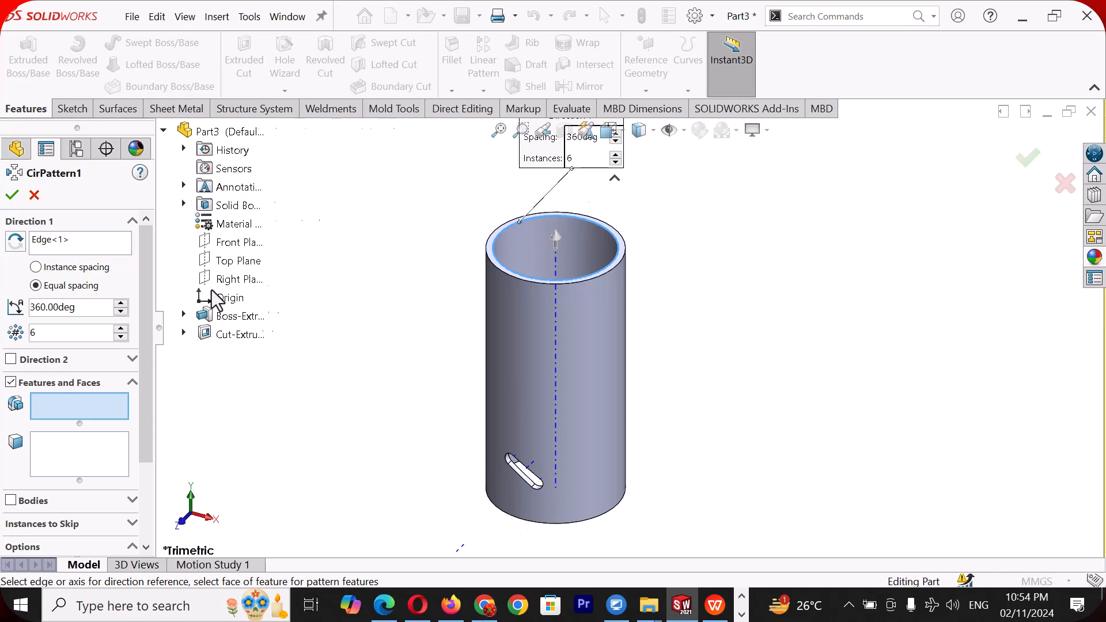
{"action": "left_click", "coordinate": [234, 335]}
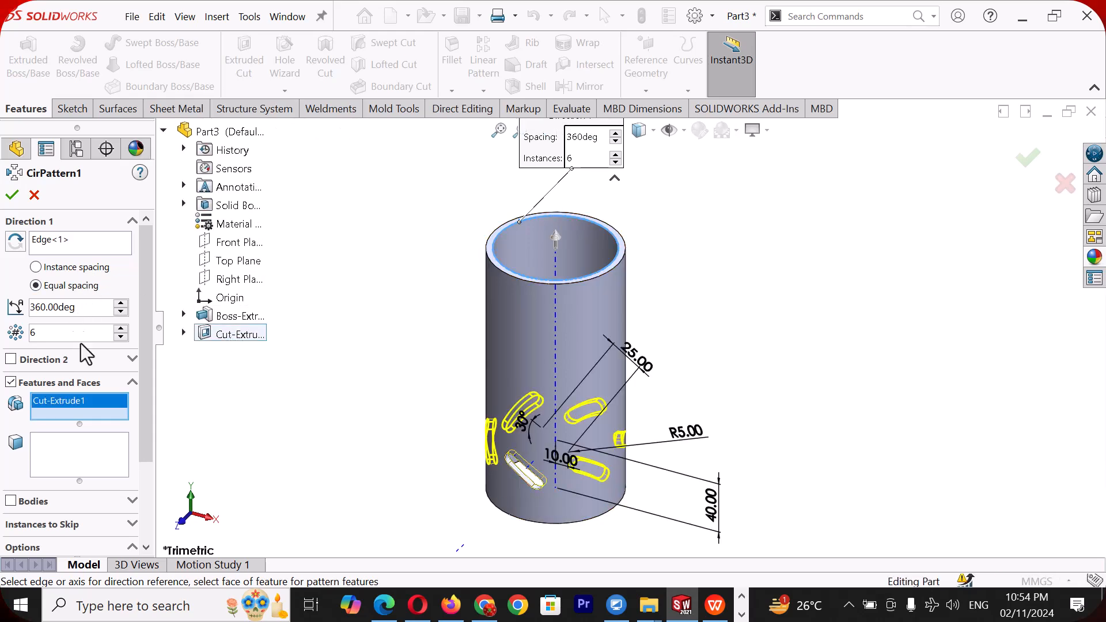
Step: Set the circular pattern of the slot to 10 instances and accept it
{"action": "left_click", "coordinate": [124, 331]}
{"action": "left_click", "coordinate": [123, 331]}
{"action": "left_click", "coordinate": [123, 331]}
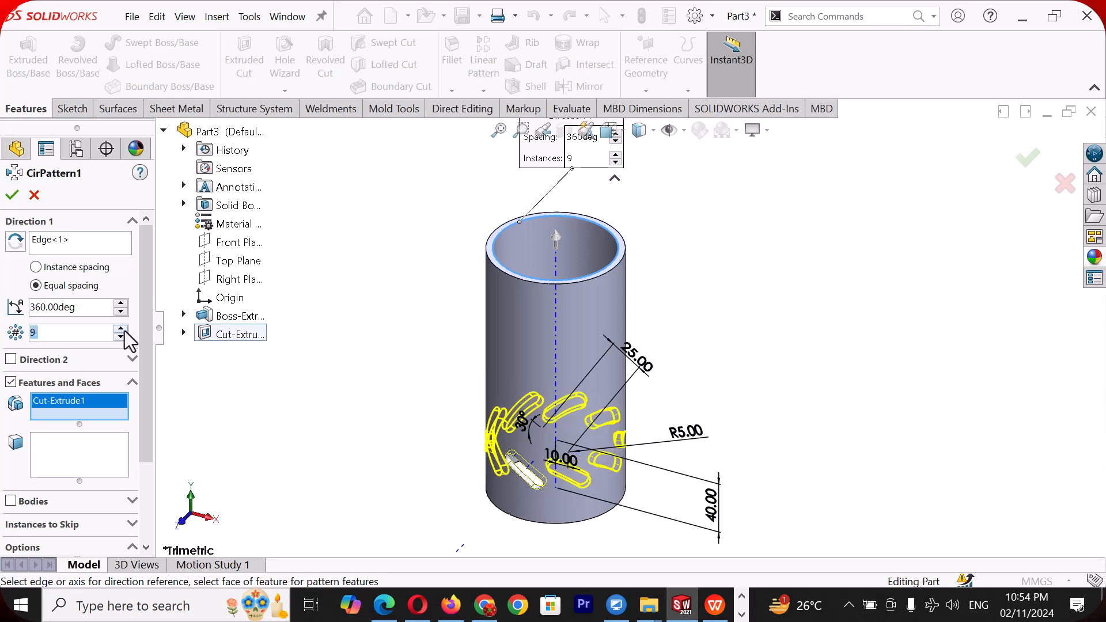
{"action": "left_click", "coordinate": [124, 329]}
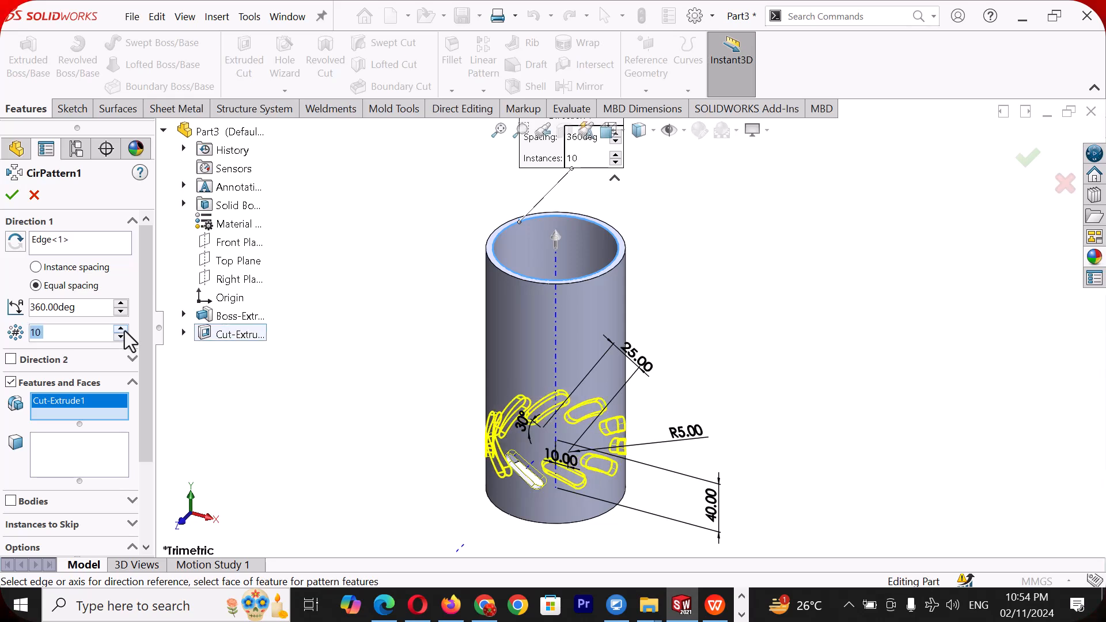
{"action": "left_click", "coordinate": [12, 195]}
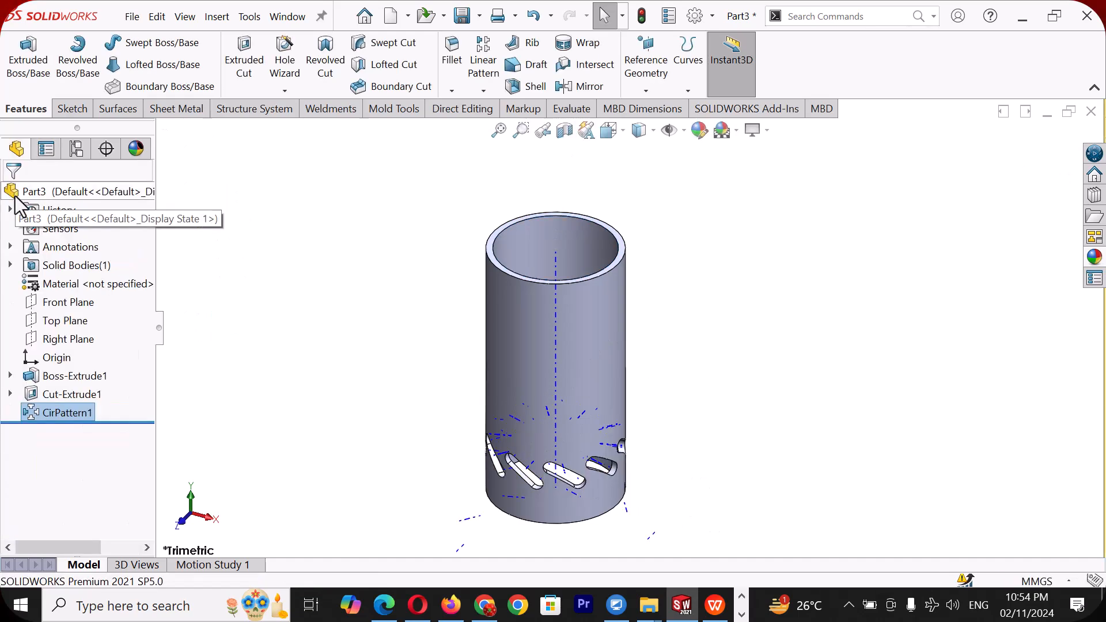
{"action": "left_click", "coordinate": [725, 228]}
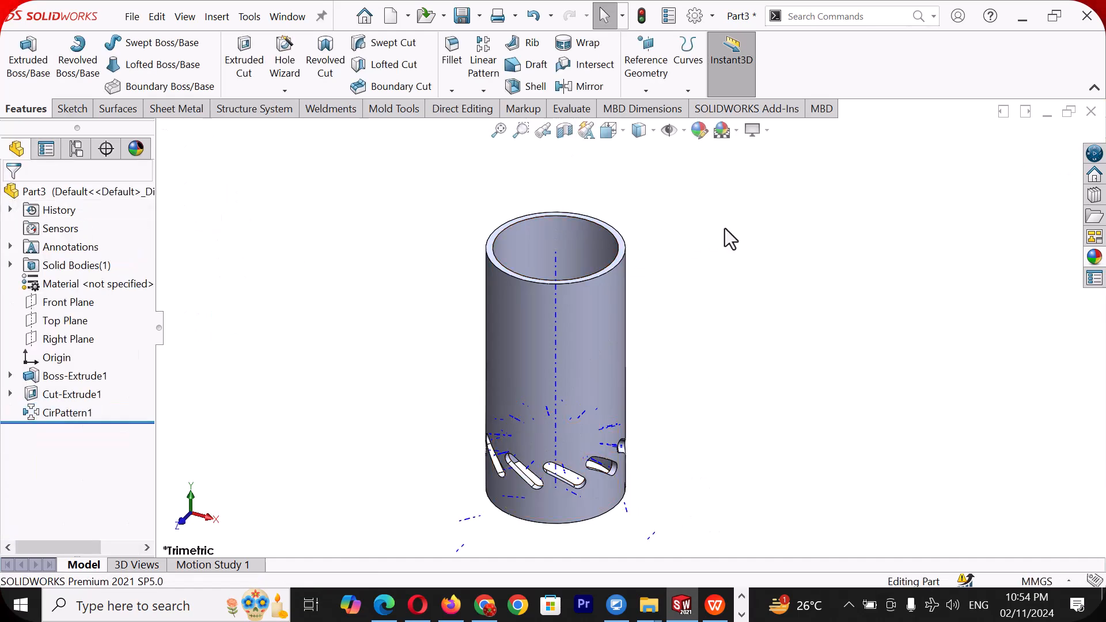
Step: Set up a linear pattern of the circular slot pattern along the tube's central axis, reversing the direction to run upward
{"action": "left_click", "coordinate": [487, 68]}
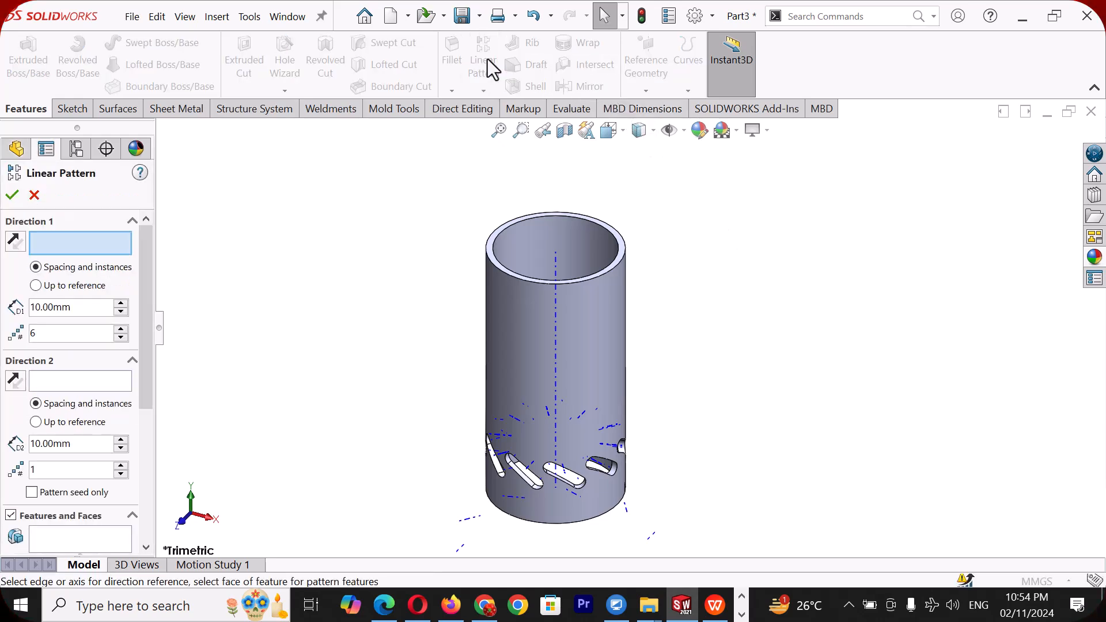
{"action": "left_click", "coordinate": [556, 308]}
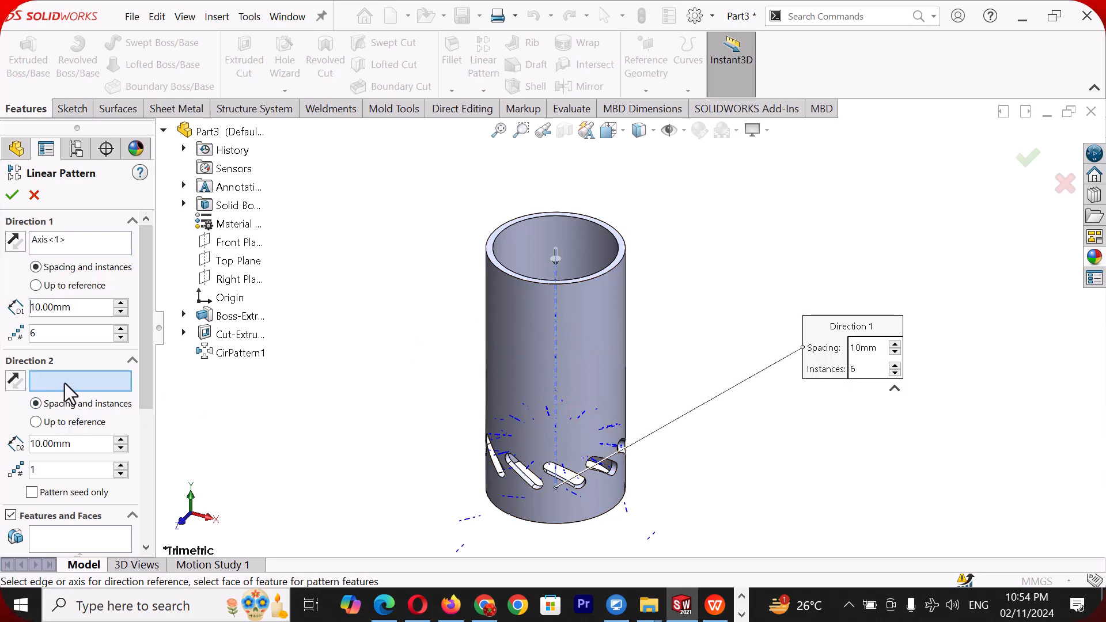
{"action": "left_click", "coordinate": [52, 536]}
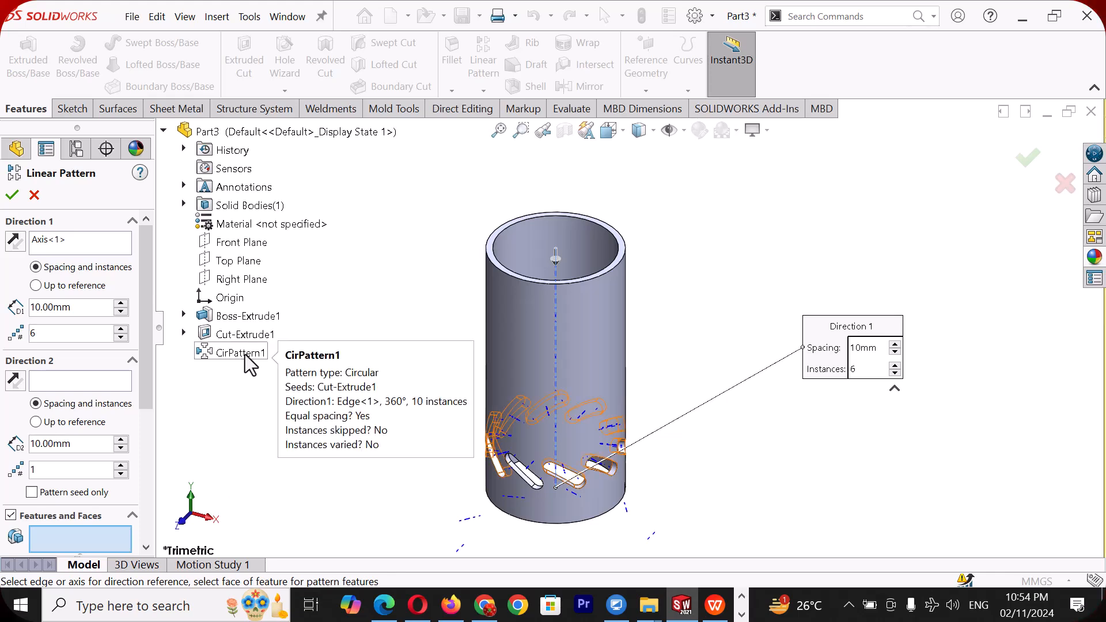
{"action": "left_click", "coordinate": [244, 354]}
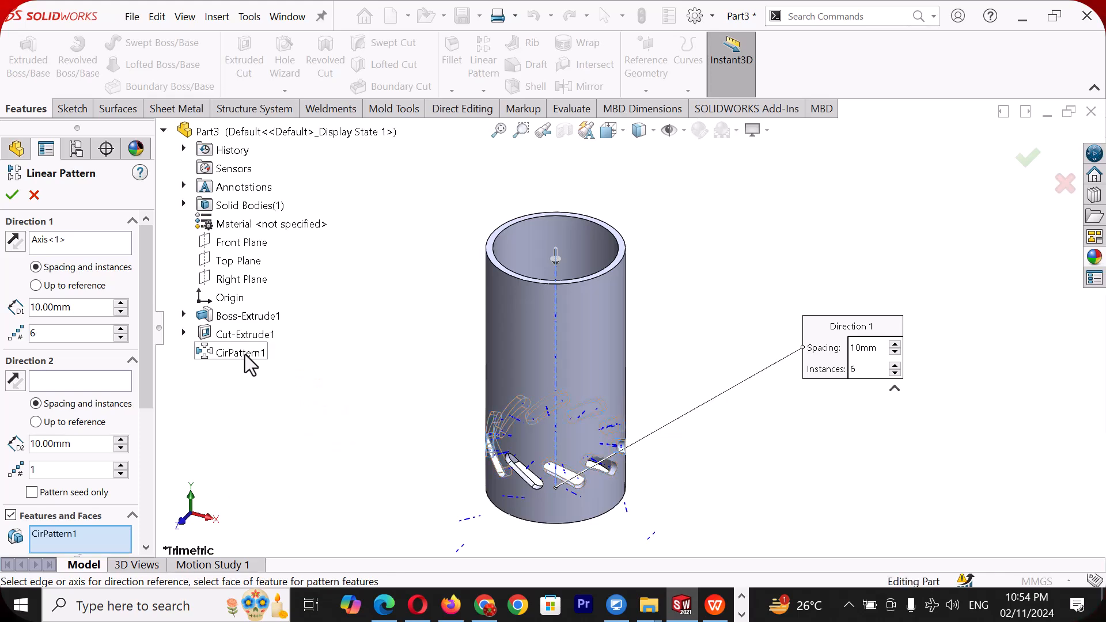
{"action": "left_click", "coordinate": [13, 242]}
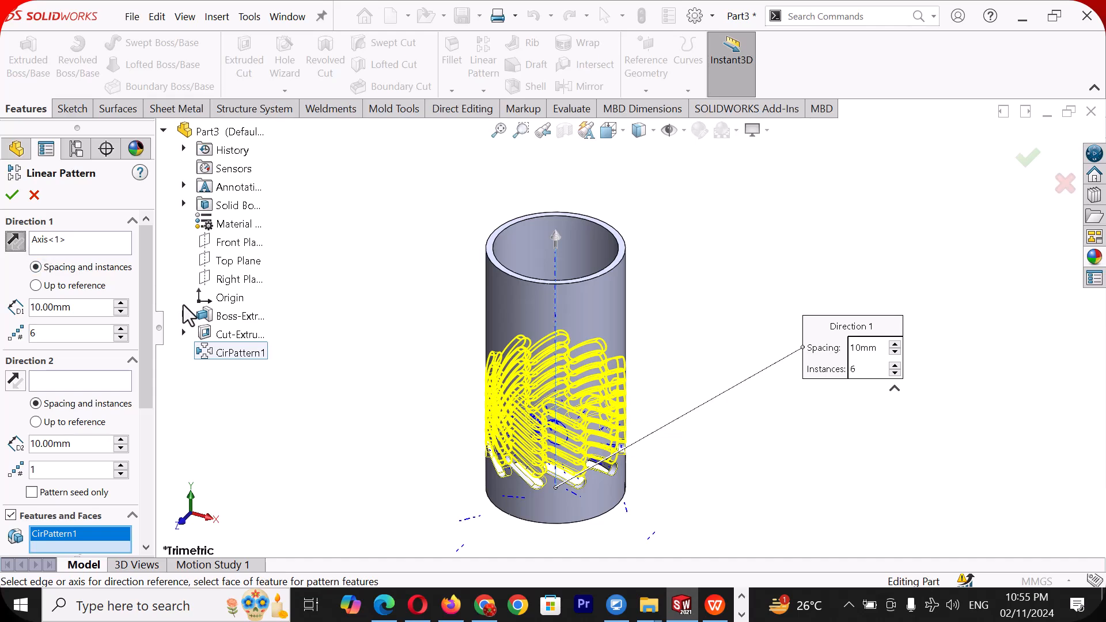
Step: Set the linear pattern's spacing to 30 mm with 5 instances and accept it
{"action": "left_click", "coordinate": [121, 303]}
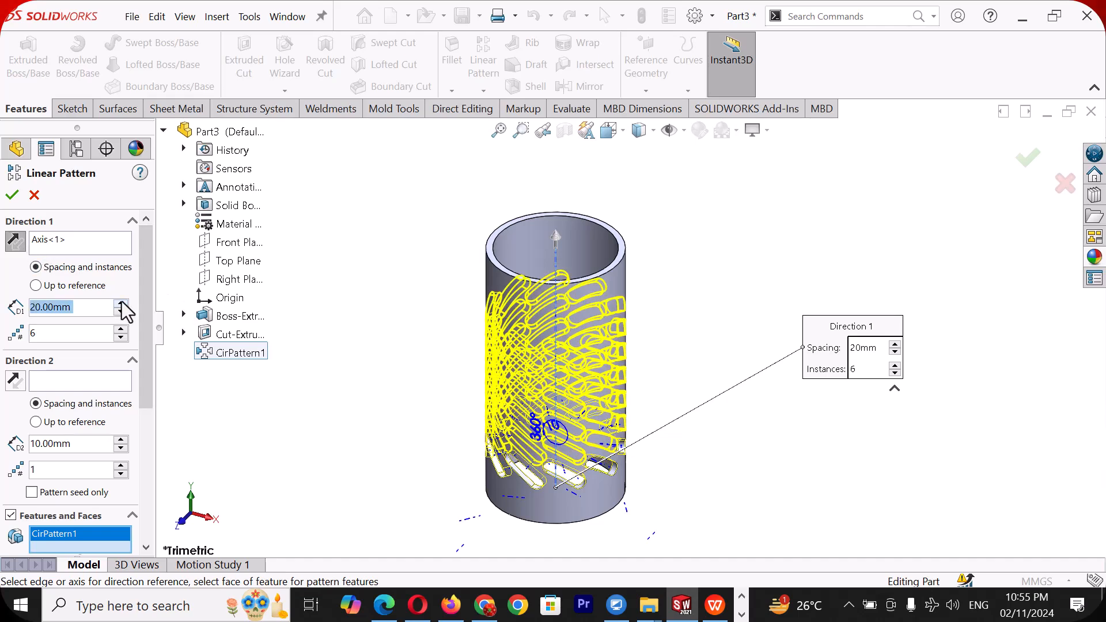
{"action": "middle_click_drag", "start_coordinate": [461, 410], "coordinate": [714, 410]}
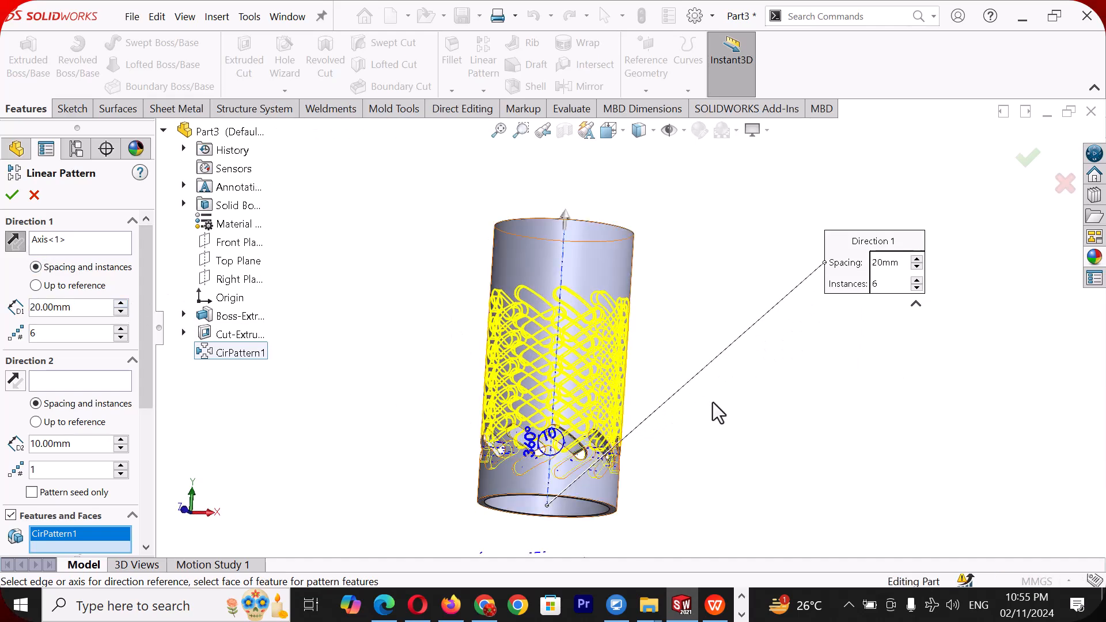
{"action": "scroll", "coordinate": [586, 381], "scroll_direction": "down", "scroll_amount": 4}
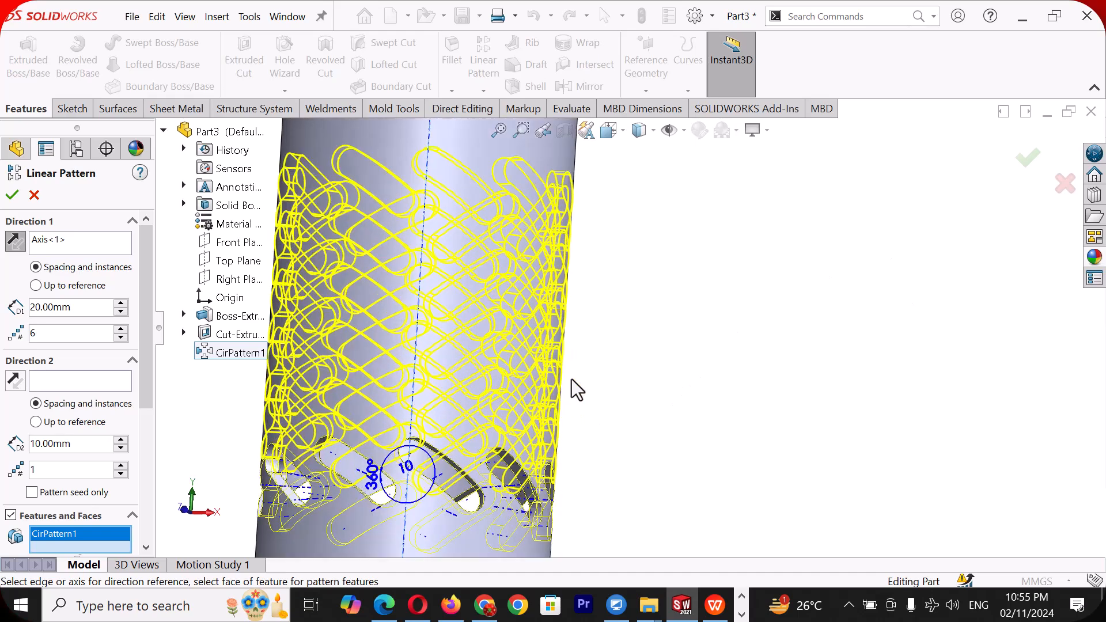
{"action": "left_click", "coordinate": [121, 303]}
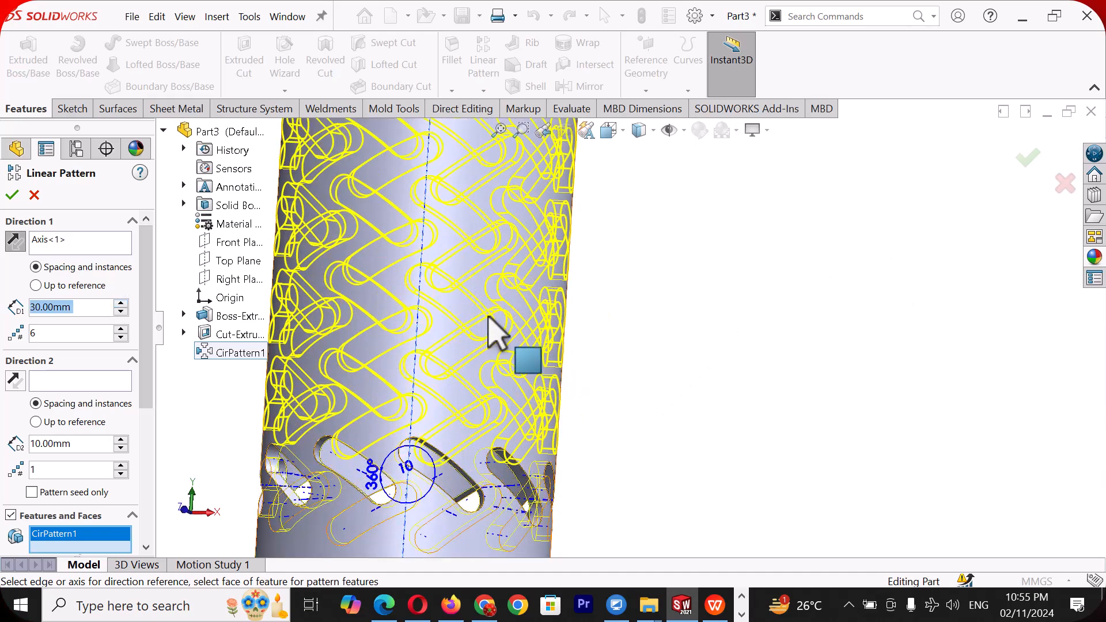
{"action": "scroll", "coordinate": [494, 329], "scroll_direction": "up", "scroll_amount": 3}
{"action": "middle_click_drag", "start_coordinate": [602, 286], "coordinate": [620, 314]}
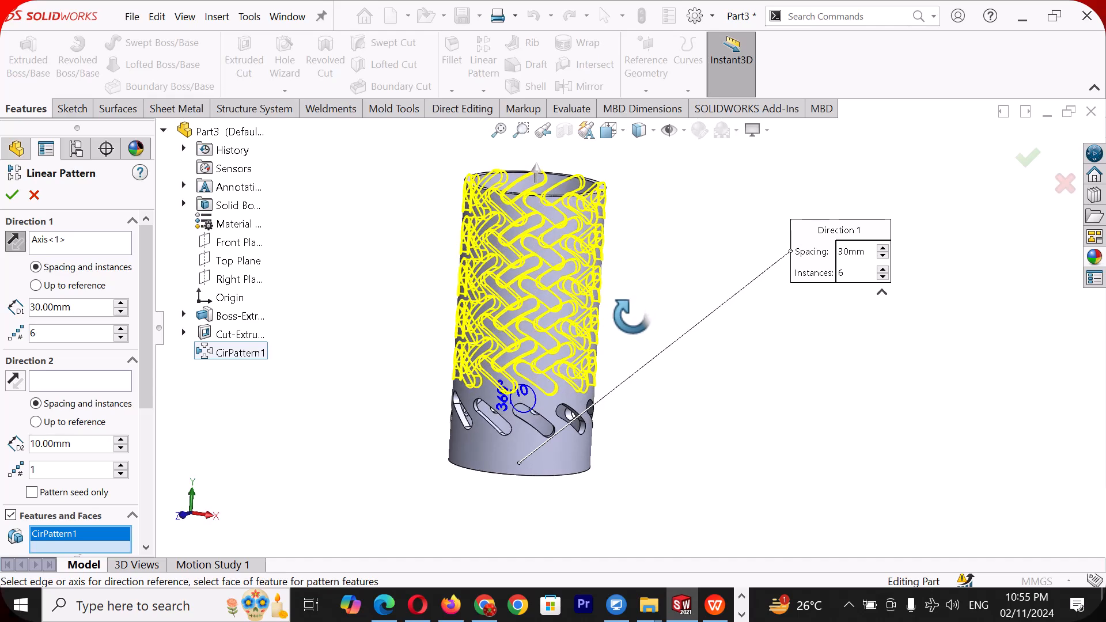
{"action": "left_click", "coordinate": [120, 337]}
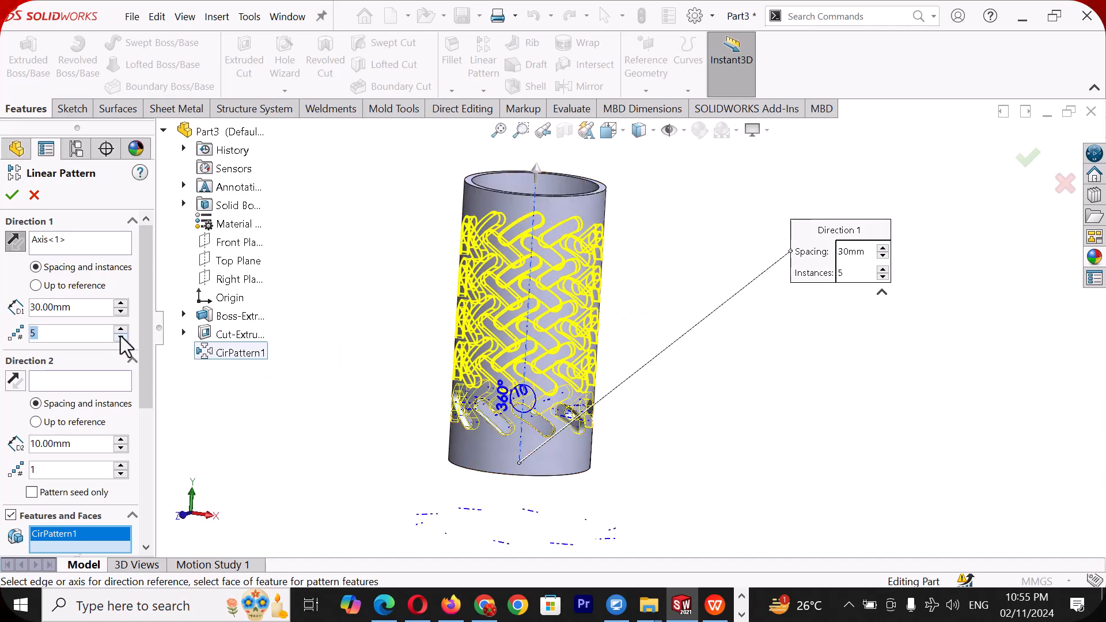
{"action": "middle_click_drag", "start_coordinate": [365, 346], "coordinate": [415, 373]}
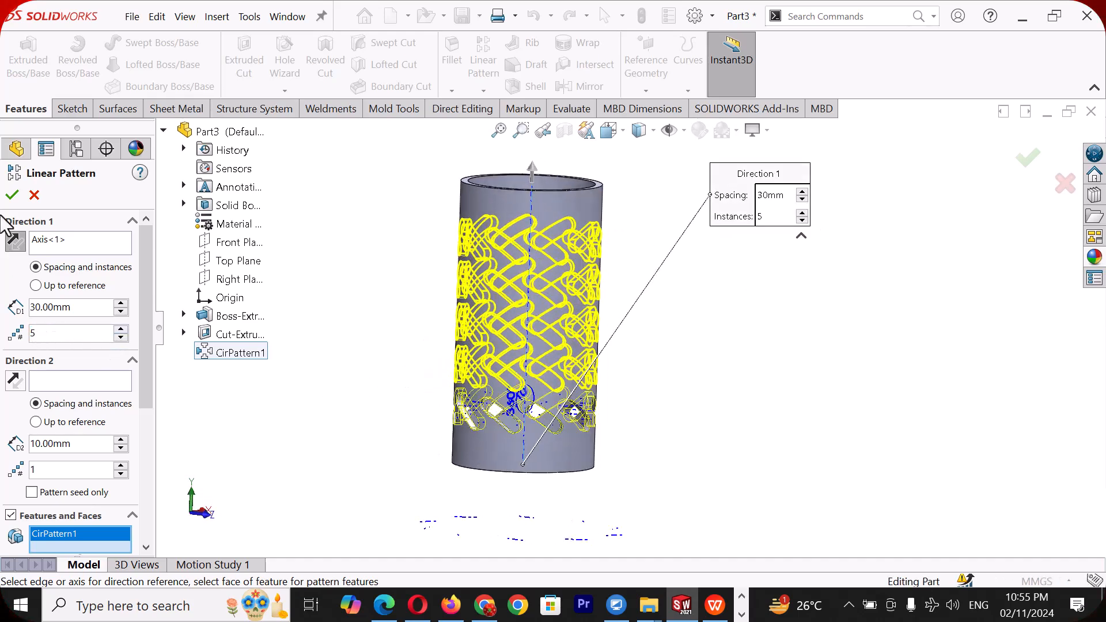
{"action": "left_click", "coordinate": [8, 194]}
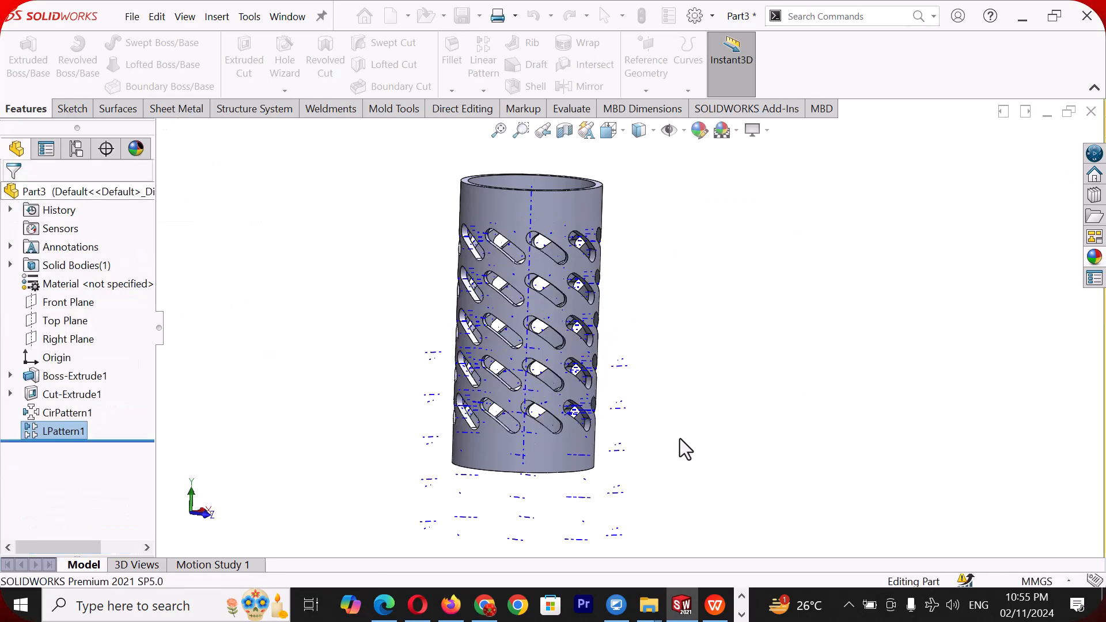
Step: Edit the slot cut's sketch, set the slot midpoint's height above the tube's base to 30 mm, and exit the sketch
{"action": "middle_click_drag", "start_coordinate": [683, 376], "coordinate": [656, 411]}
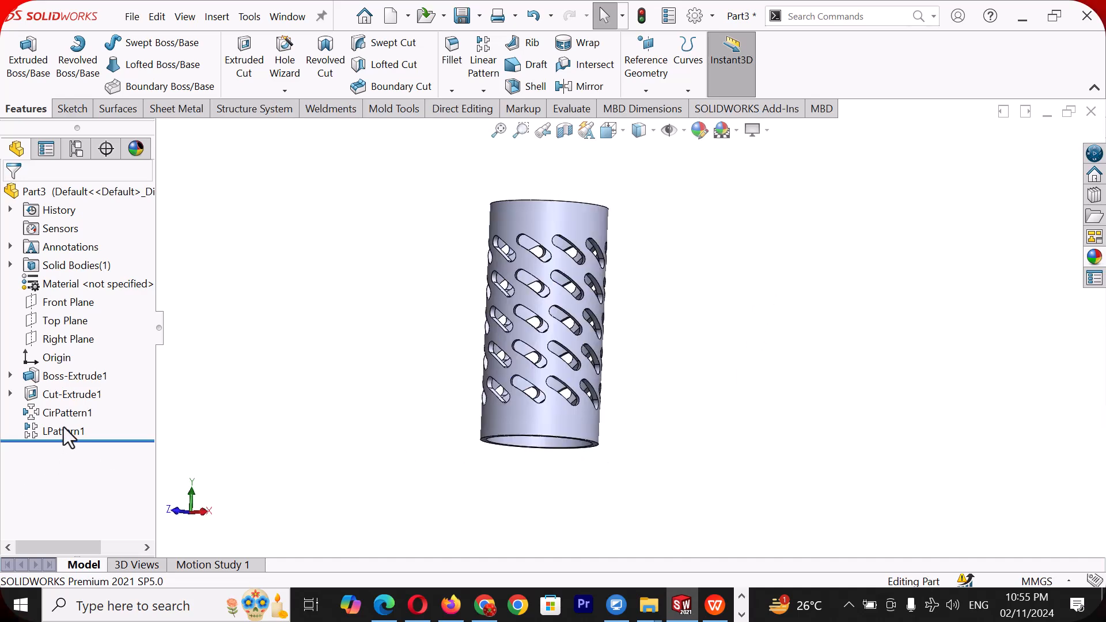
{"action": "mouse_move", "coordinate": [53, 431]}
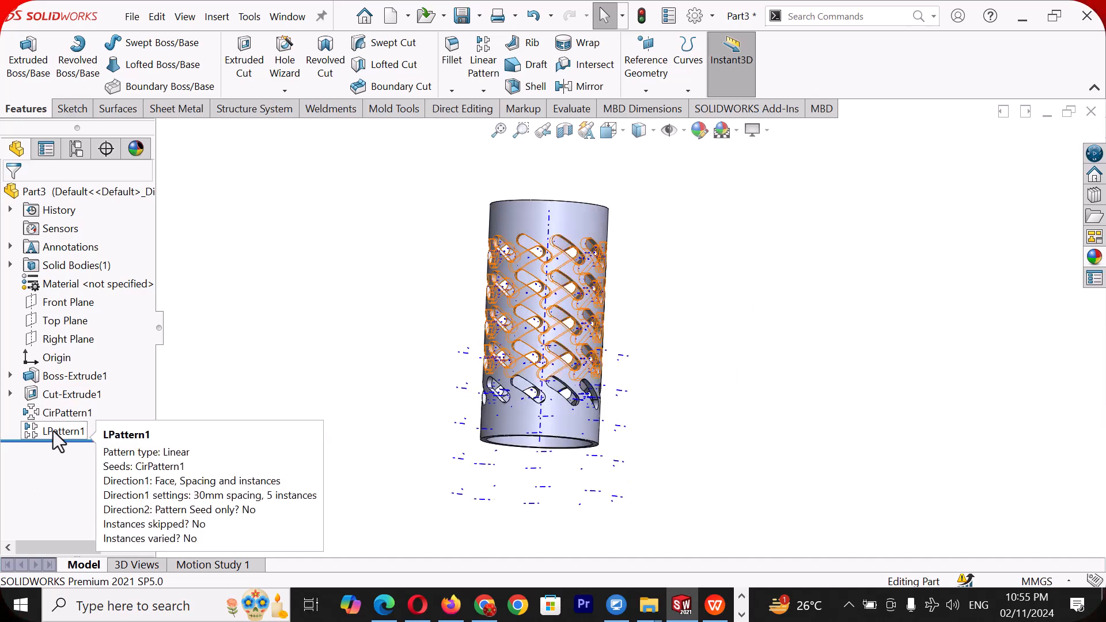
{"action": "left_click", "coordinate": [10, 394]}
{"action": "left_click", "coordinate": [92, 411]}
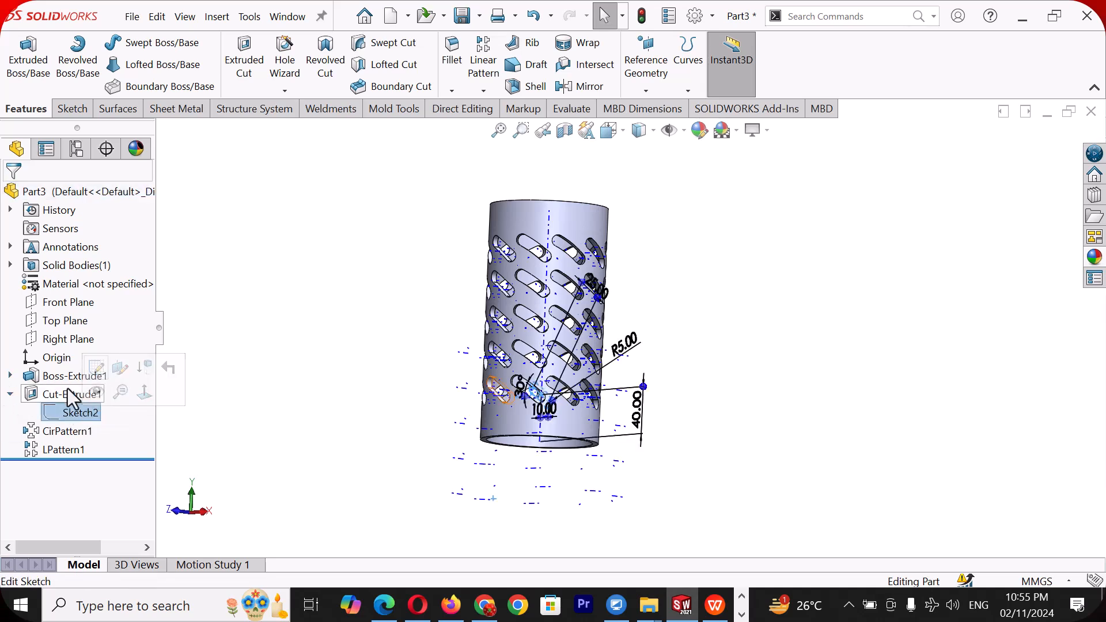
{"action": "left_click", "coordinate": [96, 369]}
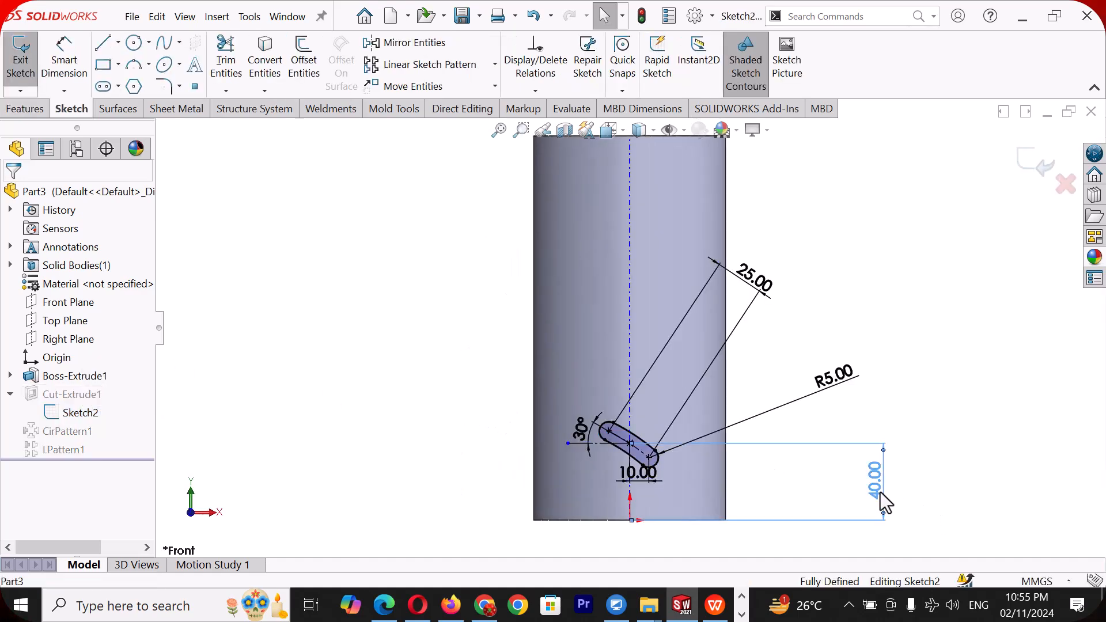
{"action": "double_click", "coordinate": [881, 492]}
{"action": "type", "text": "30"}
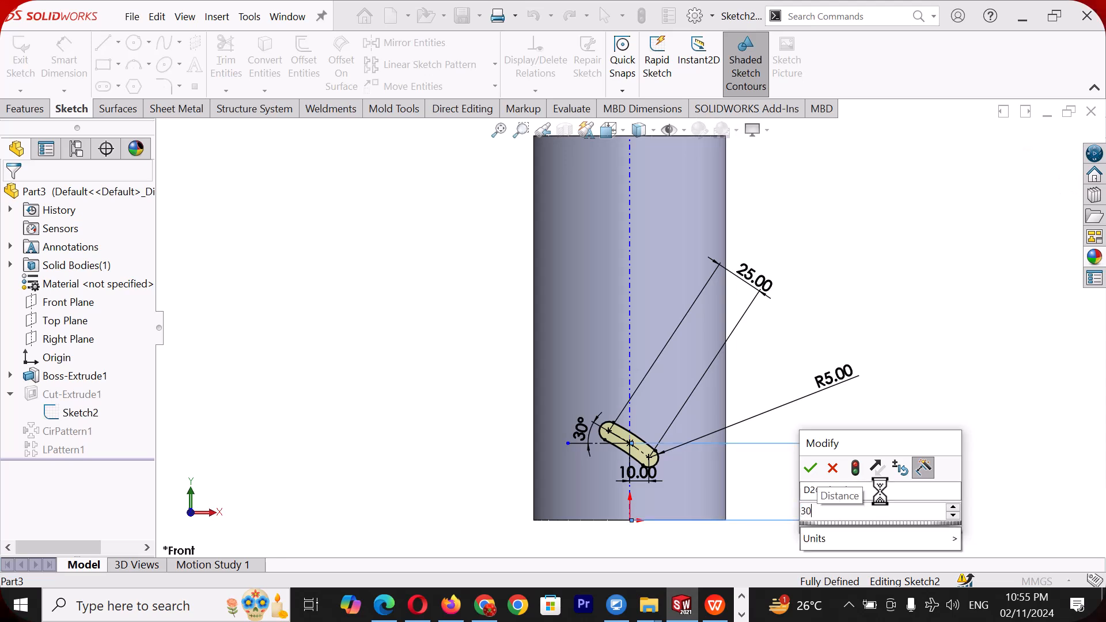
{"action": "key", "text": "Return"}
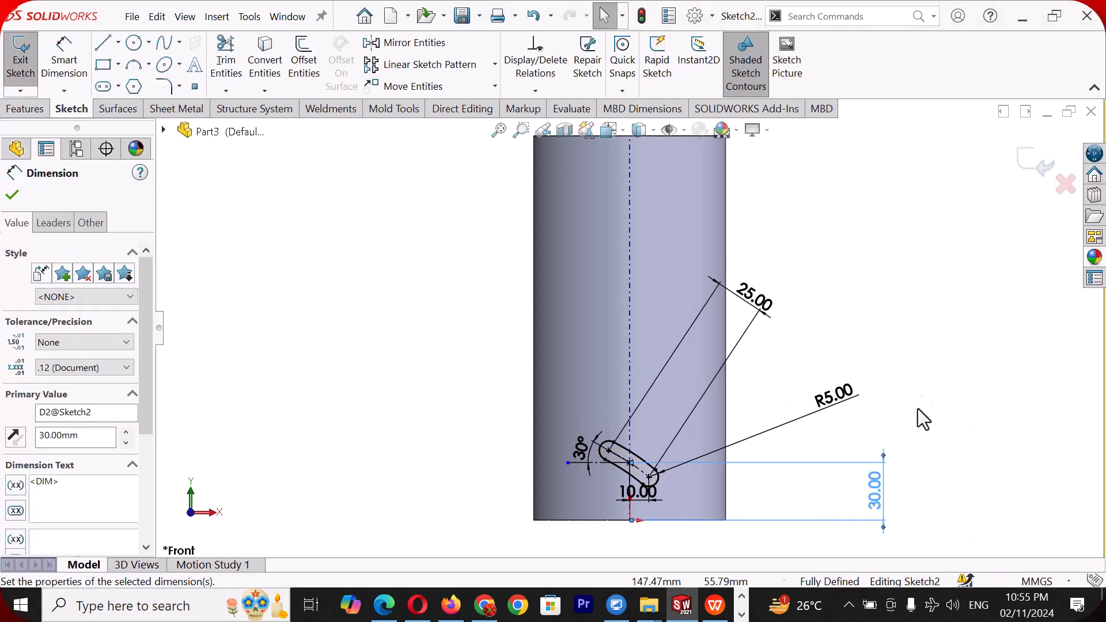
{"action": "left_click", "coordinate": [944, 344]}
{"action": "left_click", "coordinate": [1037, 169]}
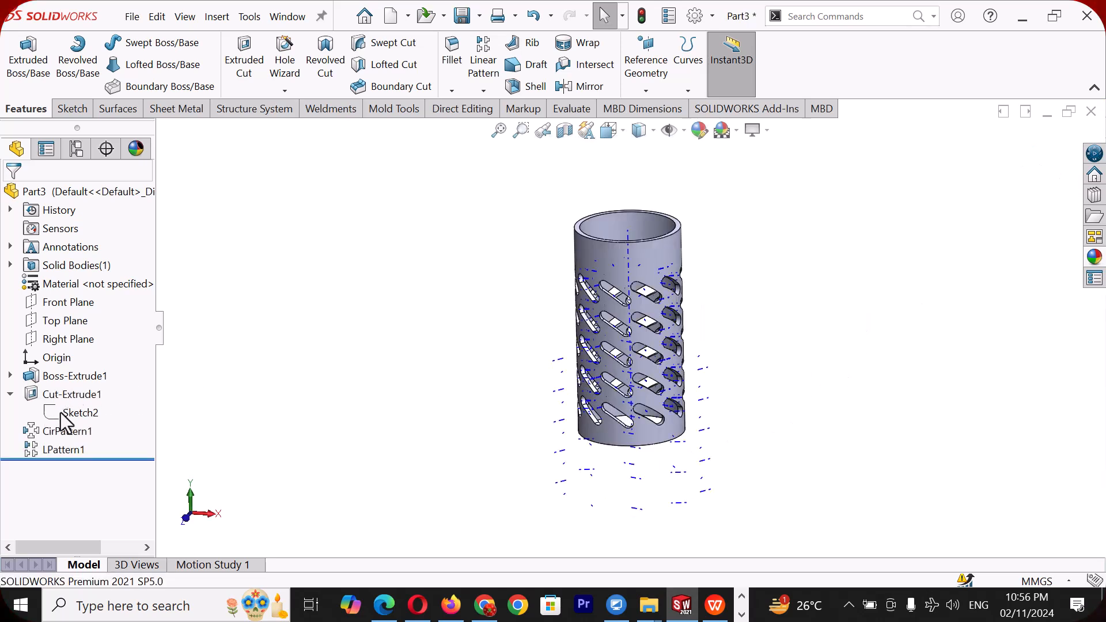
Step: Edit the linear pattern of the slot rings to use 6 instances and accept the change
{"action": "right_click", "coordinate": [49, 452]}
{"action": "left_click", "coordinate": [68, 219]}
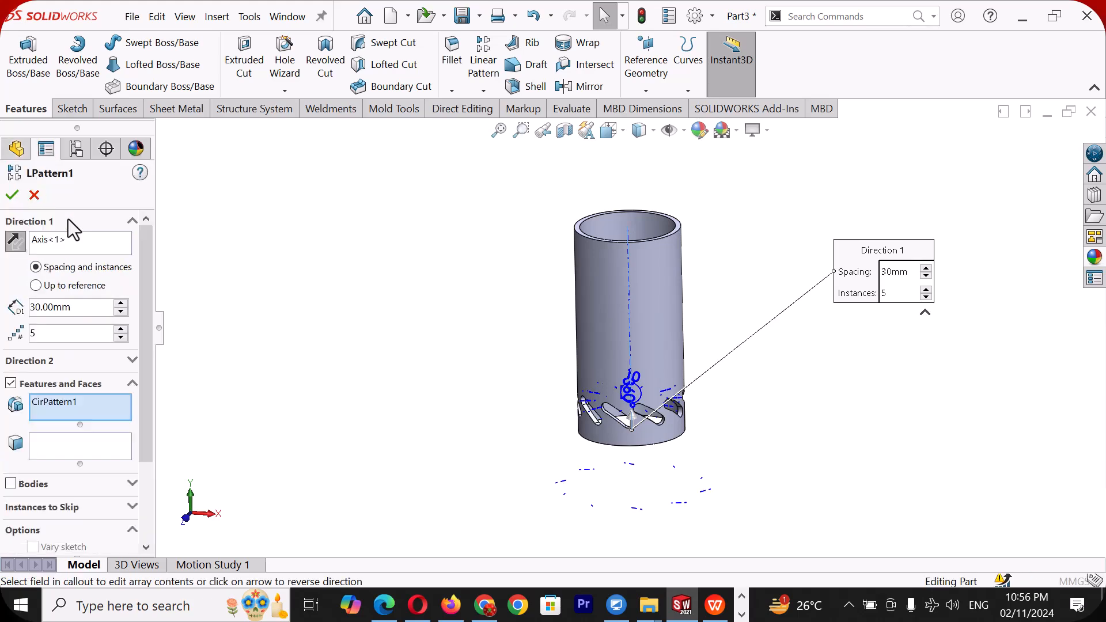
{"action": "left_click", "coordinate": [121, 330]}
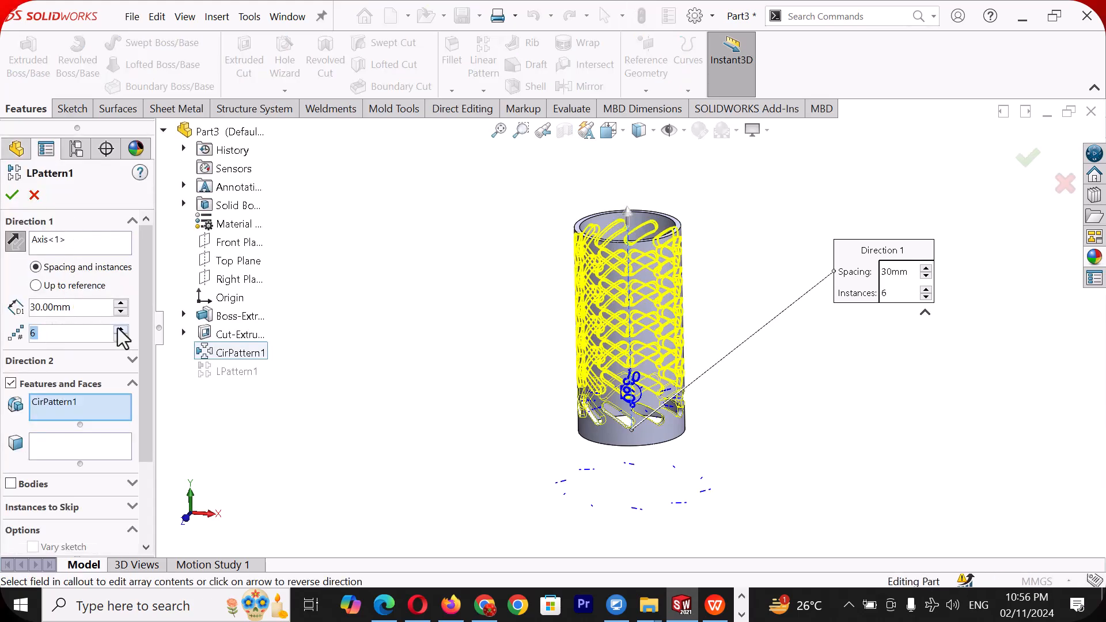
{"action": "left_click", "coordinate": [18, 194]}
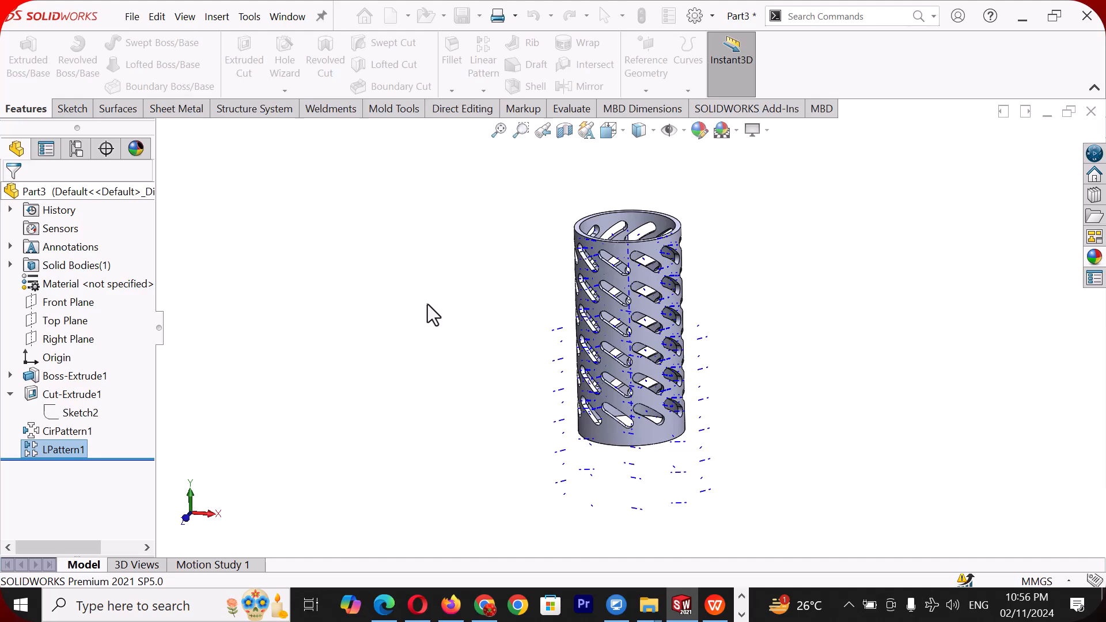
Step: Edit the slot cut's sketch, set the slot midpoint's height above the tube's base to 25 mm, and exit the sketch
{"action": "middle_click_drag", "start_coordinate": [427, 305], "coordinate": [731, 274]}
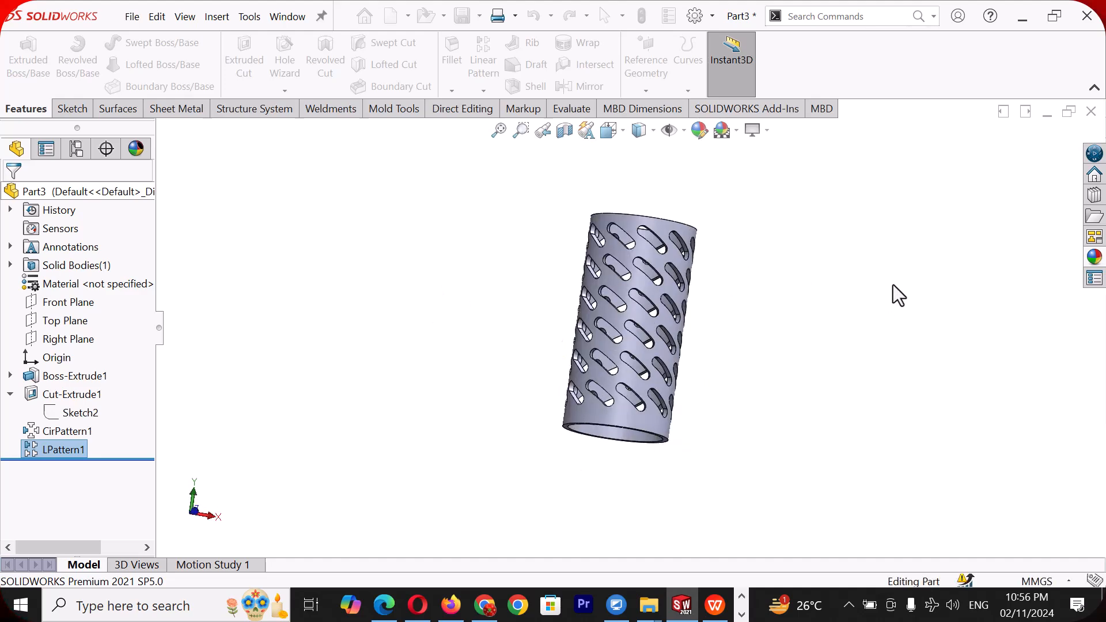
{"action": "left_click", "coordinate": [80, 418]}
{"action": "left_click", "coordinate": [99, 364]}
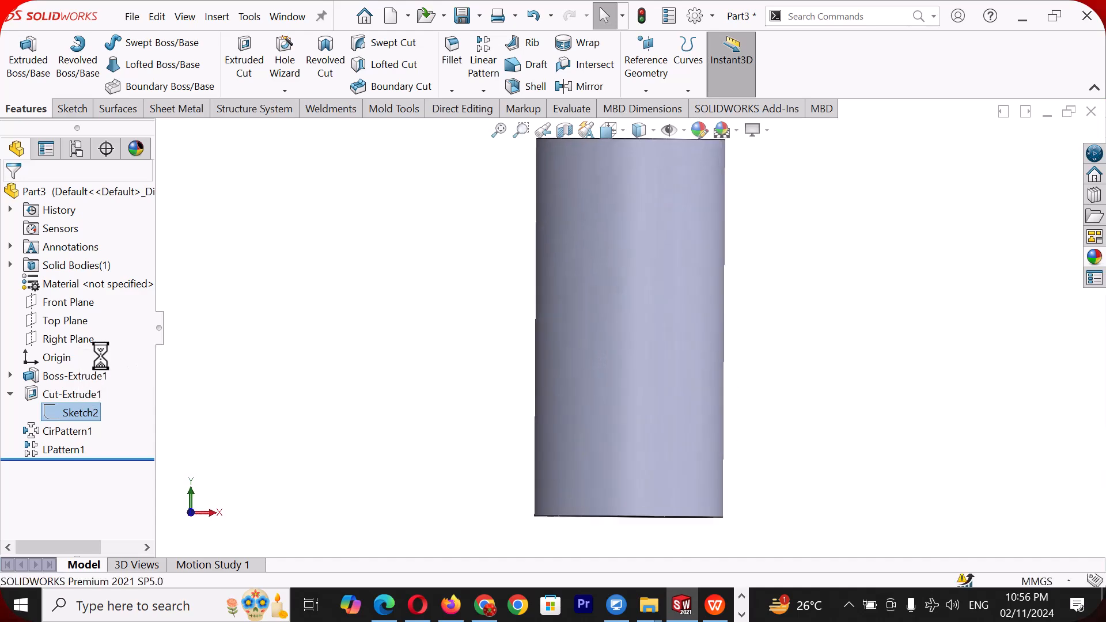
{"action": "double_click", "coordinate": [876, 495]}
{"action": "type", "text": "25"}
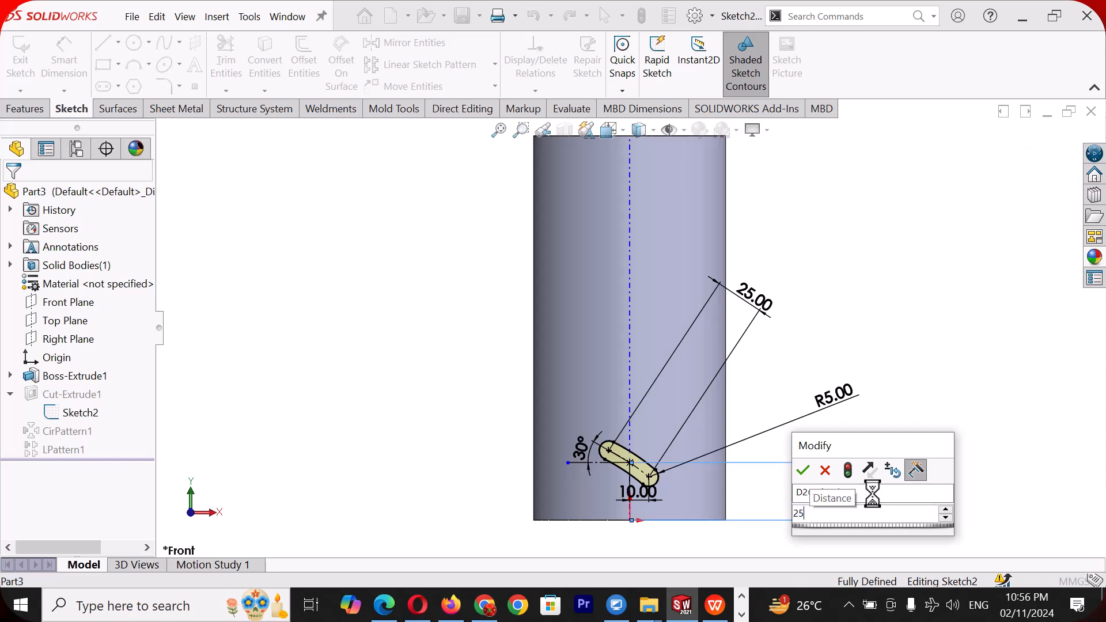
{"action": "key", "text": "Return"}
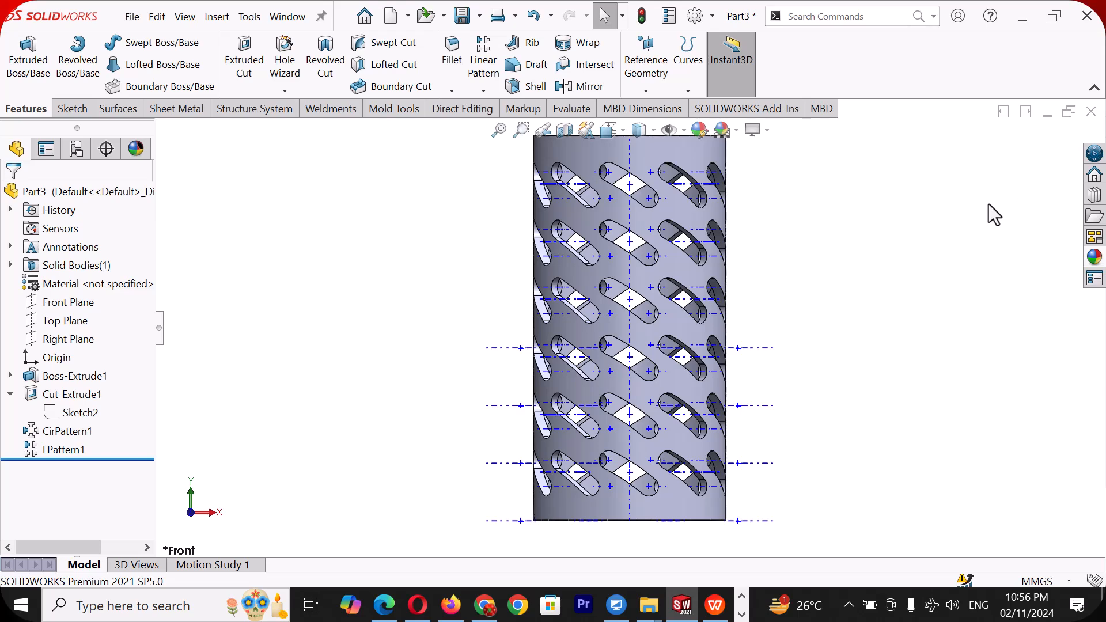
Step: Switch to the isometric view and hide the temporary axes
{"action": "key", "text": "space"}
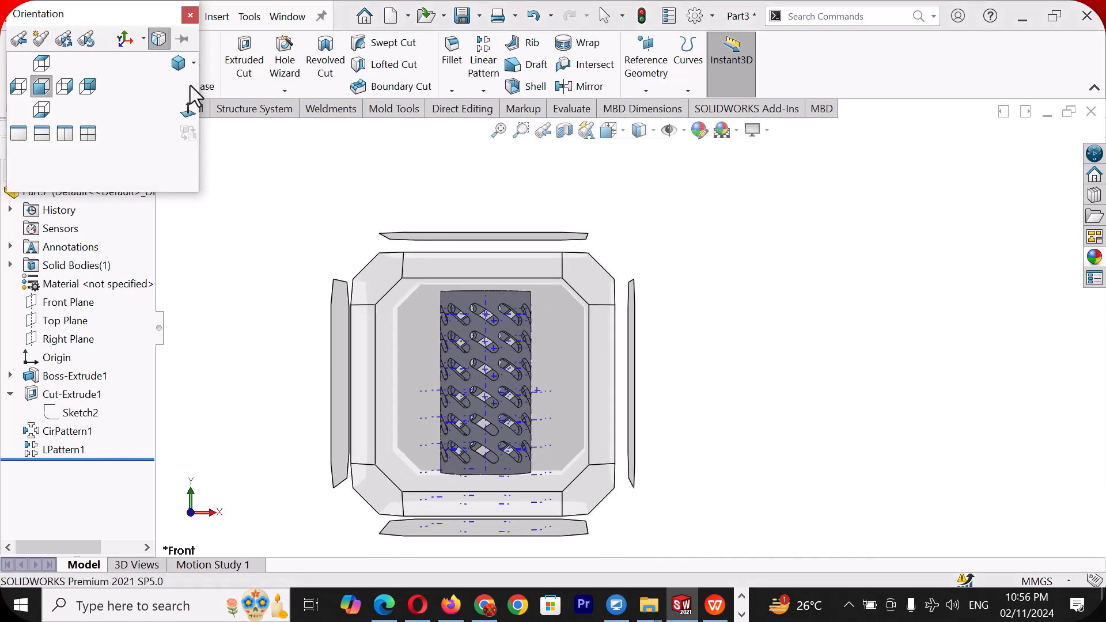
{"action": "left_click", "coordinate": [183, 65]}
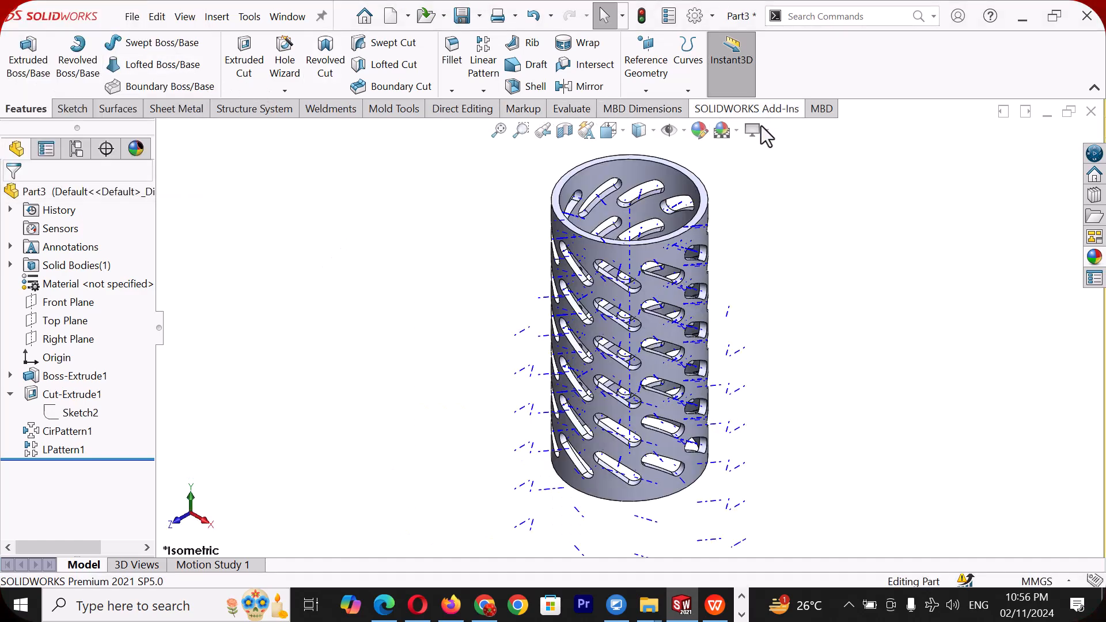
{"action": "left_click", "coordinate": [688, 132]}
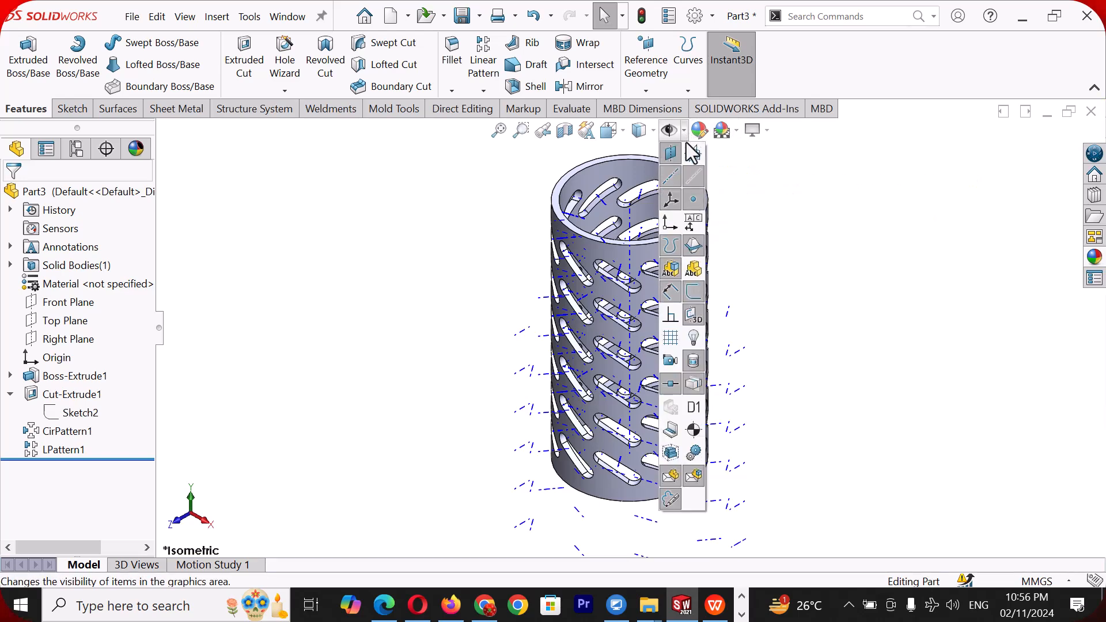
{"action": "left_click", "coordinate": [698, 175]}
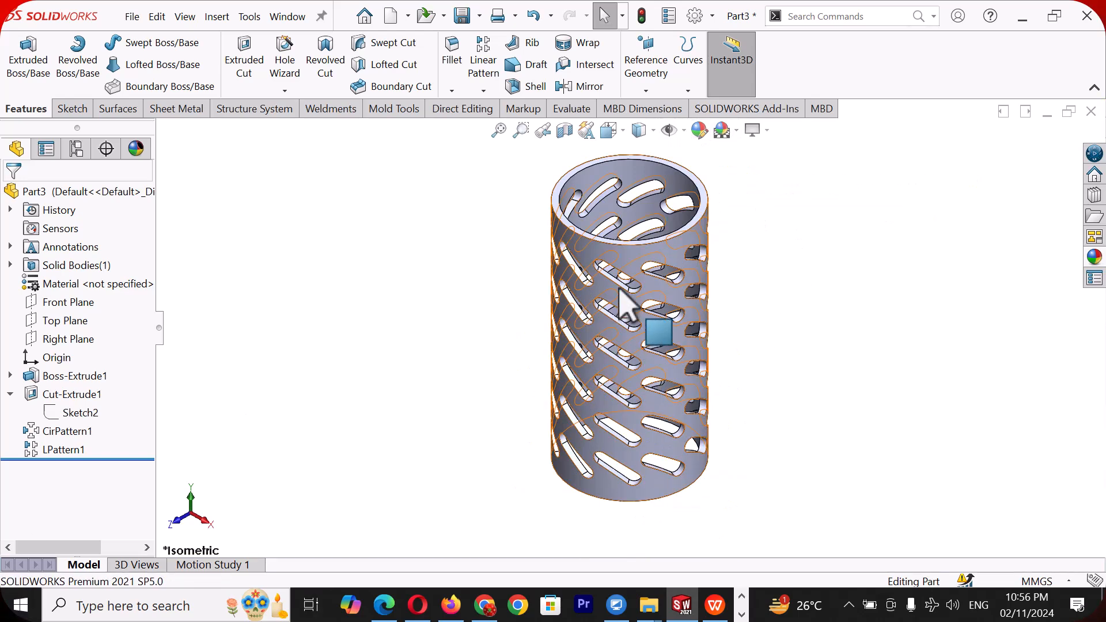
Step: Change the display style so the tube is shaded without edges
{"action": "scroll", "coordinate": [845, 216], "scroll_direction": "up", "scroll_amount": 1}
{"action": "left_click", "coordinate": [655, 132]}
{"action": "left_click", "coordinate": [643, 173]}
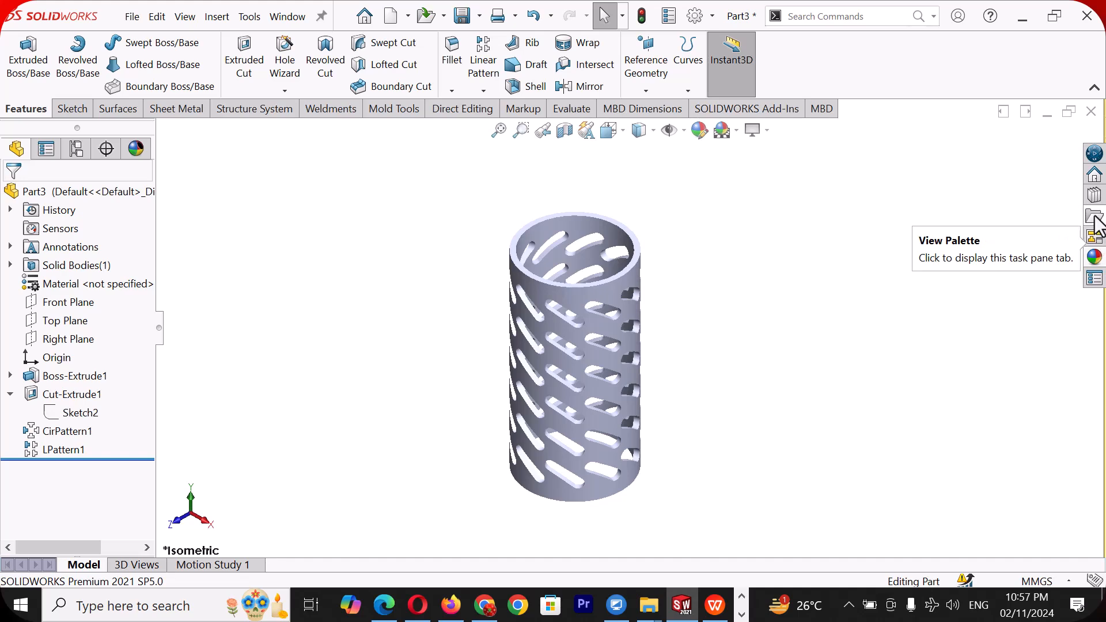
Step: Try the yellow and red medium gloss plastic appearances on the tube
{"action": "left_click", "coordinate": [1095, 257]}
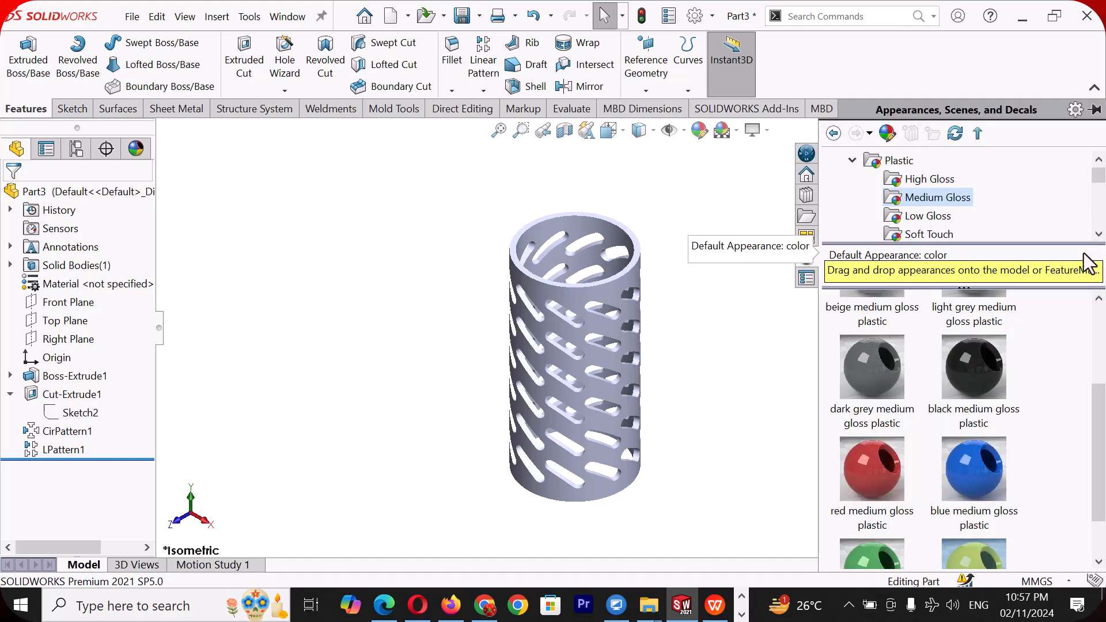
{"action": "scroll", "coordinate": [974, 464], "scroll_direction": "down", "scroll_amount": 1}
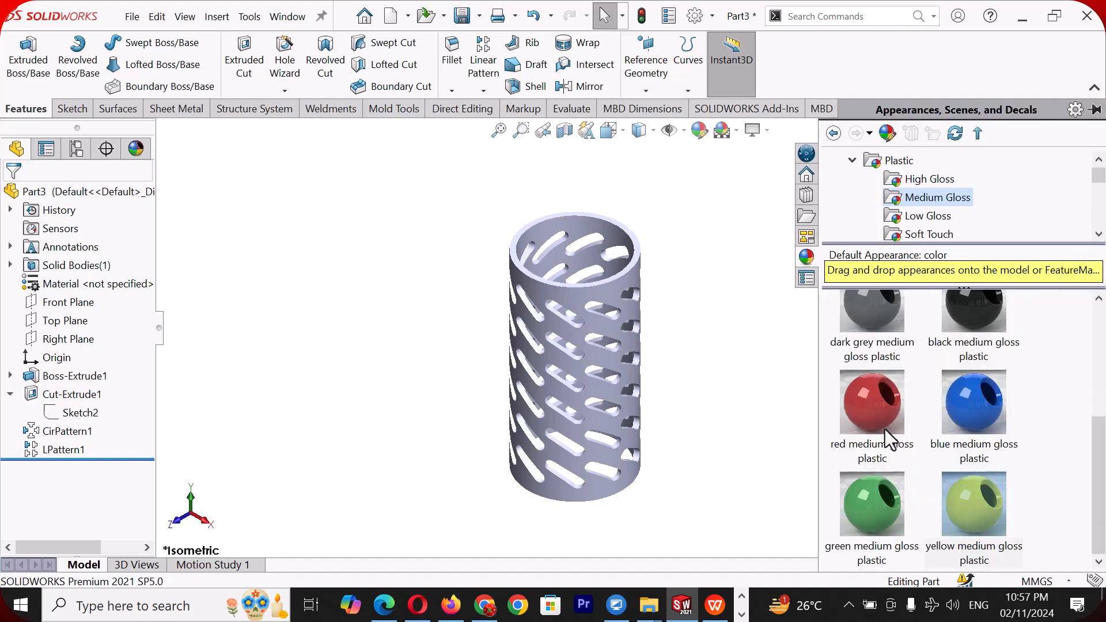
{"action": "left_click_drag", "start_coordinate": [995, 492], "coordinate": [593, 317]}
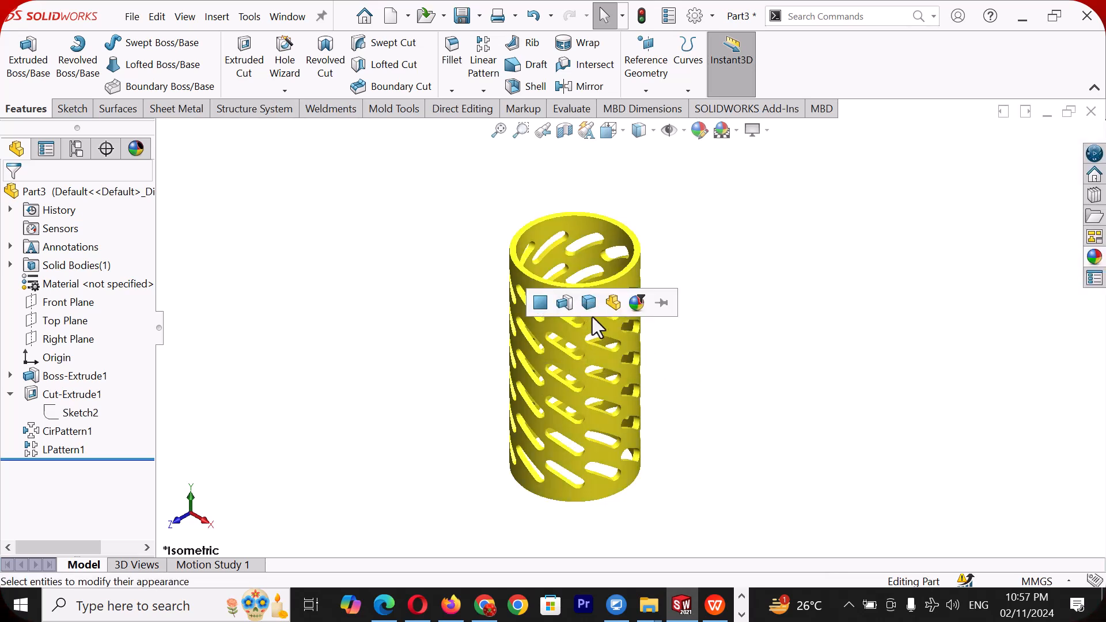
{"action": "left_click", "coordinate": [637, 302]}
{"action": "left_click", "coordinate": [1095, 257]}
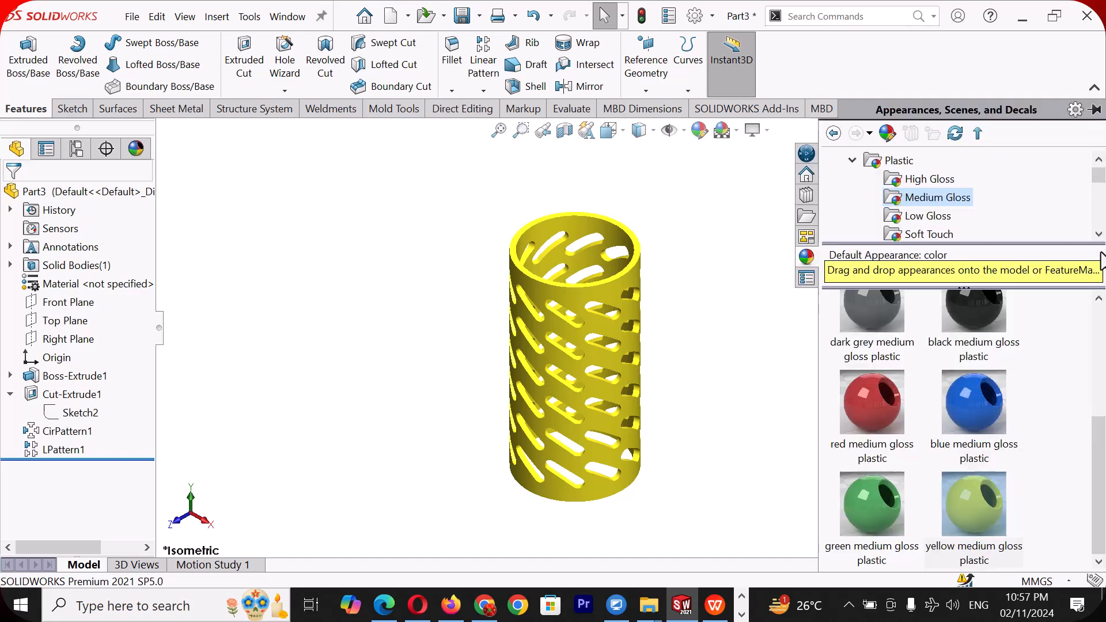
{"action": "left_click_drag", "start_coordinate": [883, 384], "coordinate": [597, 353]}
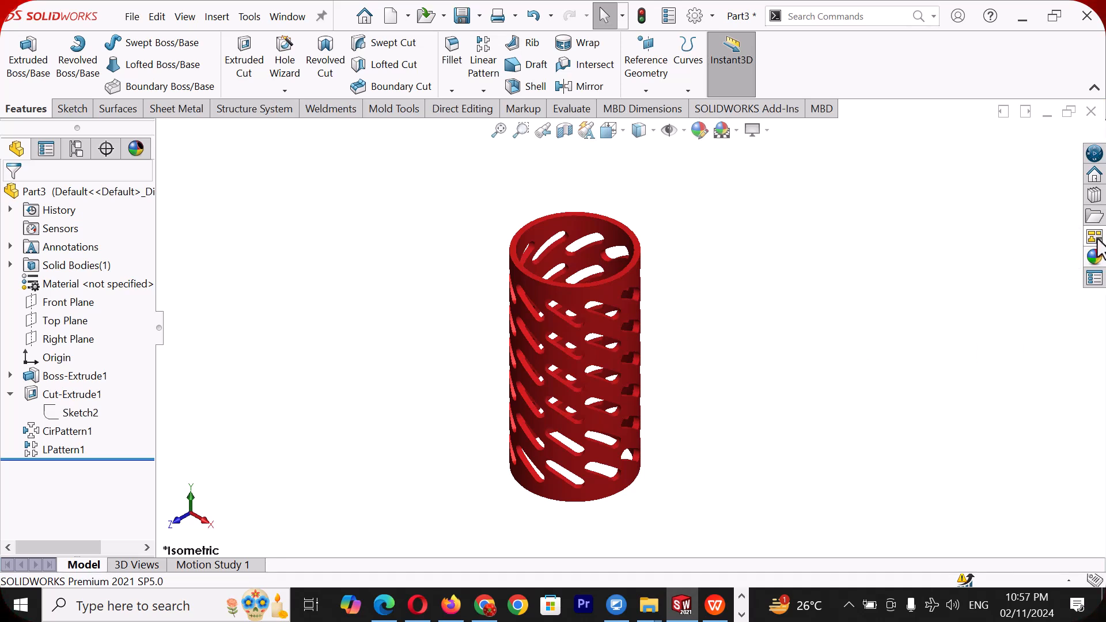
Step: Apply the green medium gloss plastic appearance to the tube and reset the view to isometric
{"action": "left_click", "coordinate": [1095, 256]}
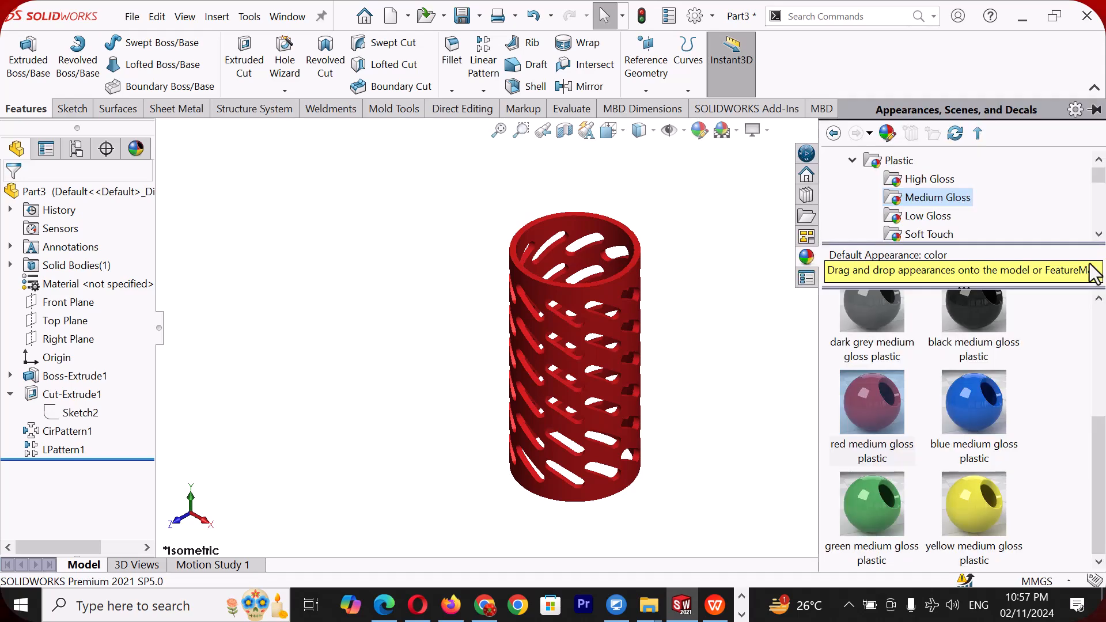
{"action": "left_click_drag", "start_coordinate": [873, 499], "coordinate": [610, 346]}
{"action": "left_click", "coordinate": [1095, 256]}
{"action": "left_click_drag", "start_coordinate": [886, 502], "coordinate": [634, 358]}
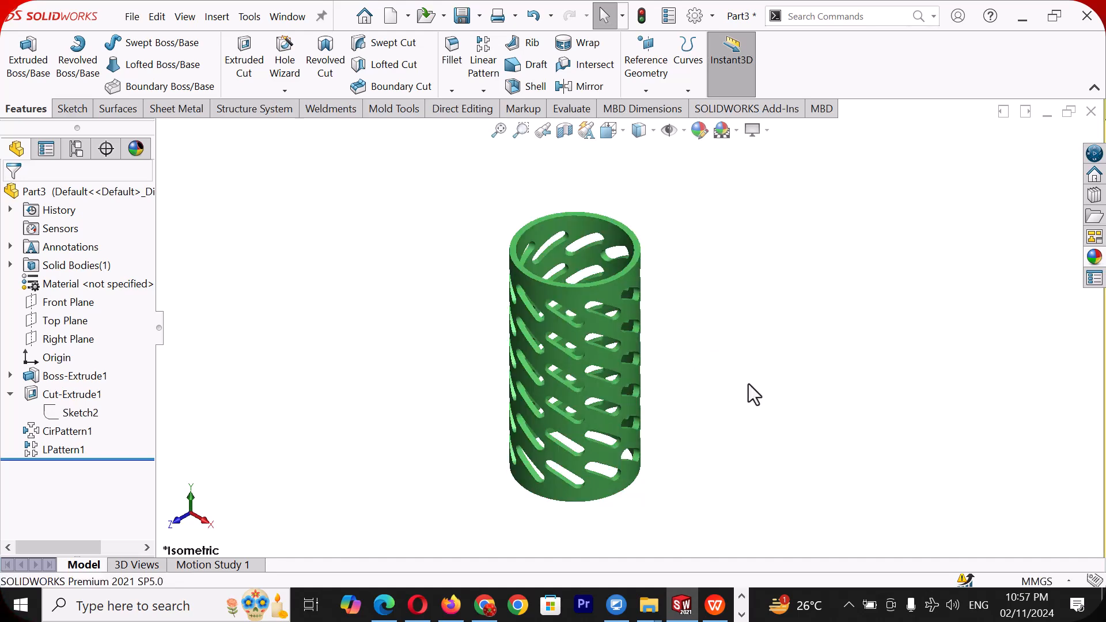
{"action": "key", "text": "space"}
{"action": "left_click", "coordinate": [191, 67]}
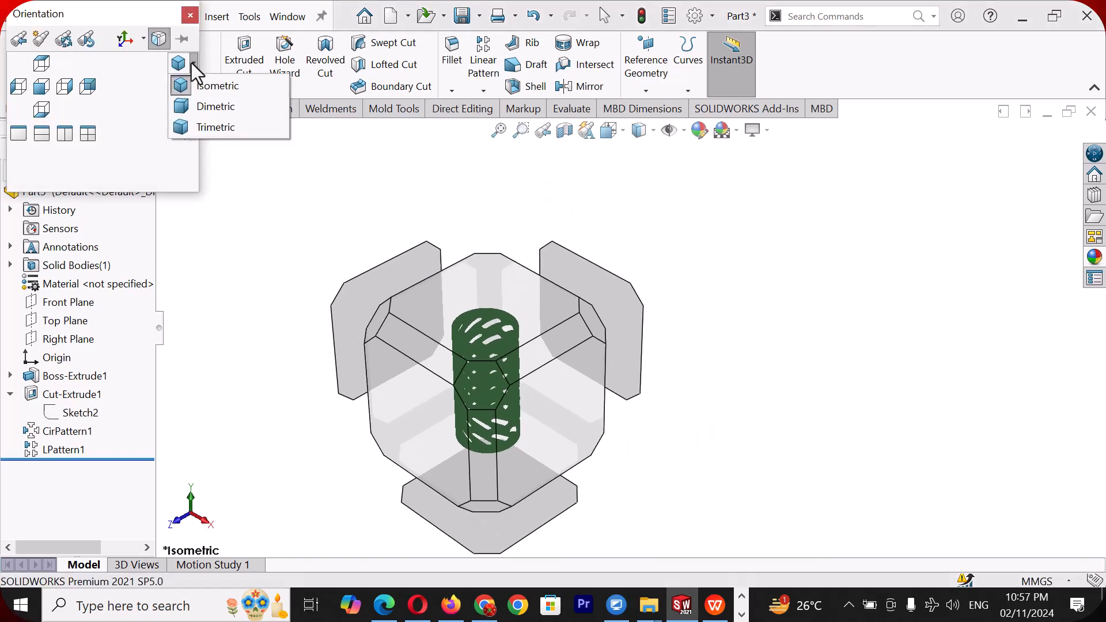
{"action": "left_click", "coordinate": [189, 82]}
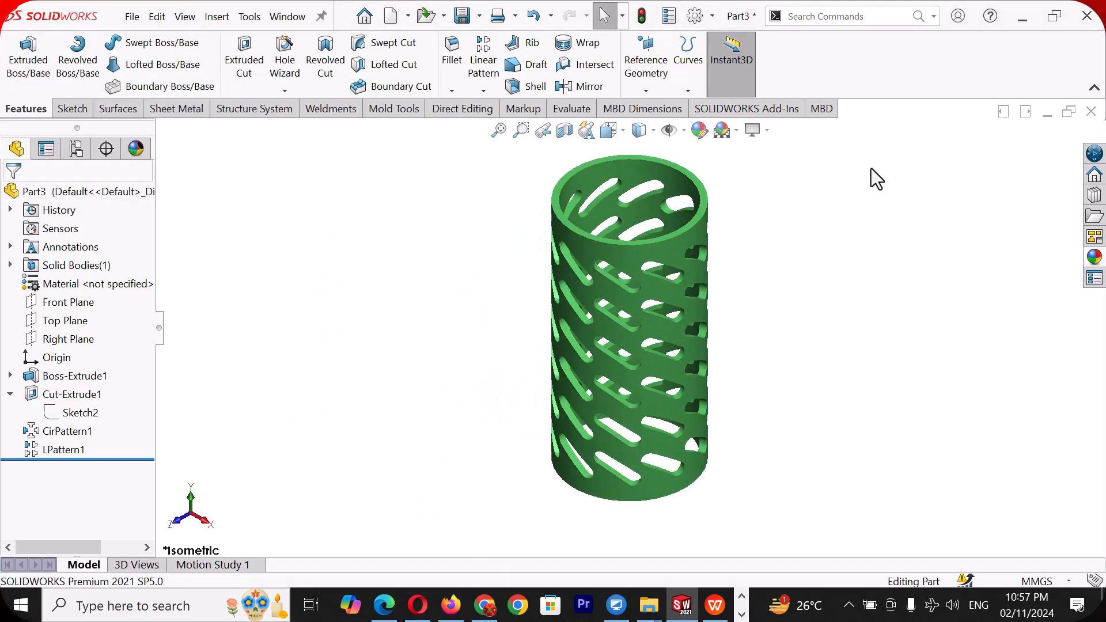
Step: Try the red and blue medium gloss plastic appearances on the tube
{"action": "left_click", "coordinate": [1095, 257]}
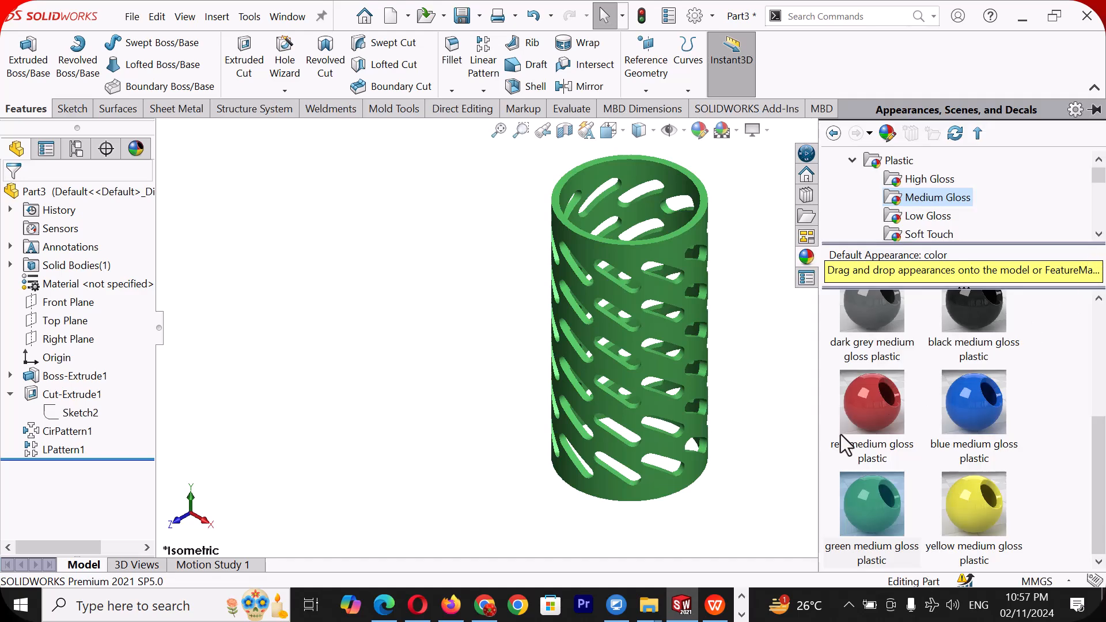
{"action": "left_click_drag", "start_coordinate": [863, 410], "coordinate": [715, 360]}
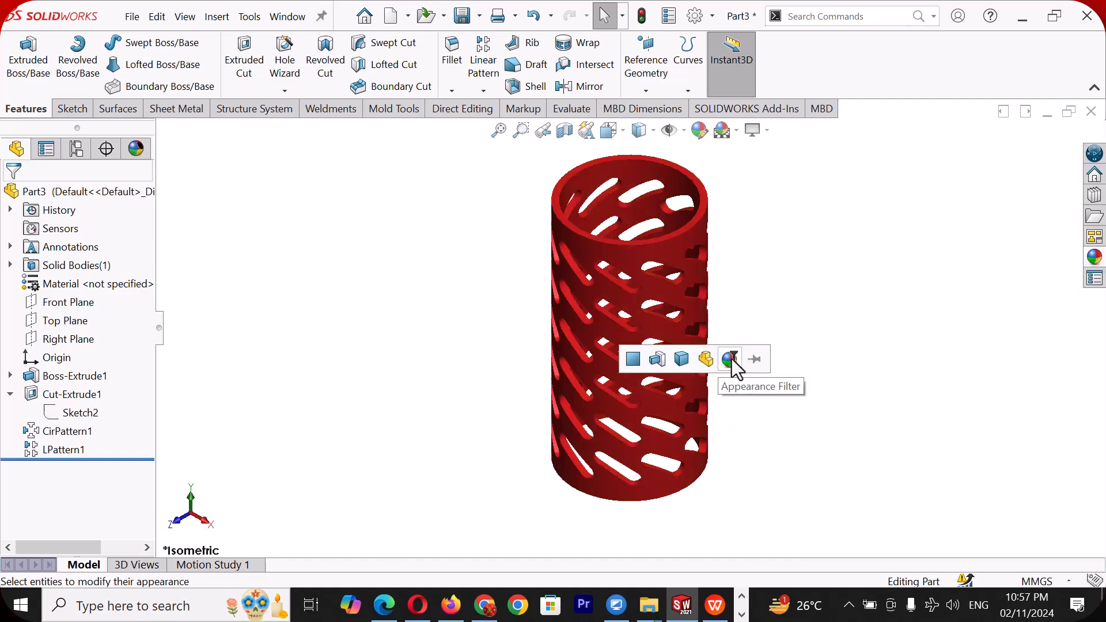
{"action": "left_click", "coordinate": [1096, 259]}
{"action": "left_click_drag", "start_coordinate": [993, 396], "coordinate": [706, 306]}
{"action": "left_click", "coordinate": [723, 295]}
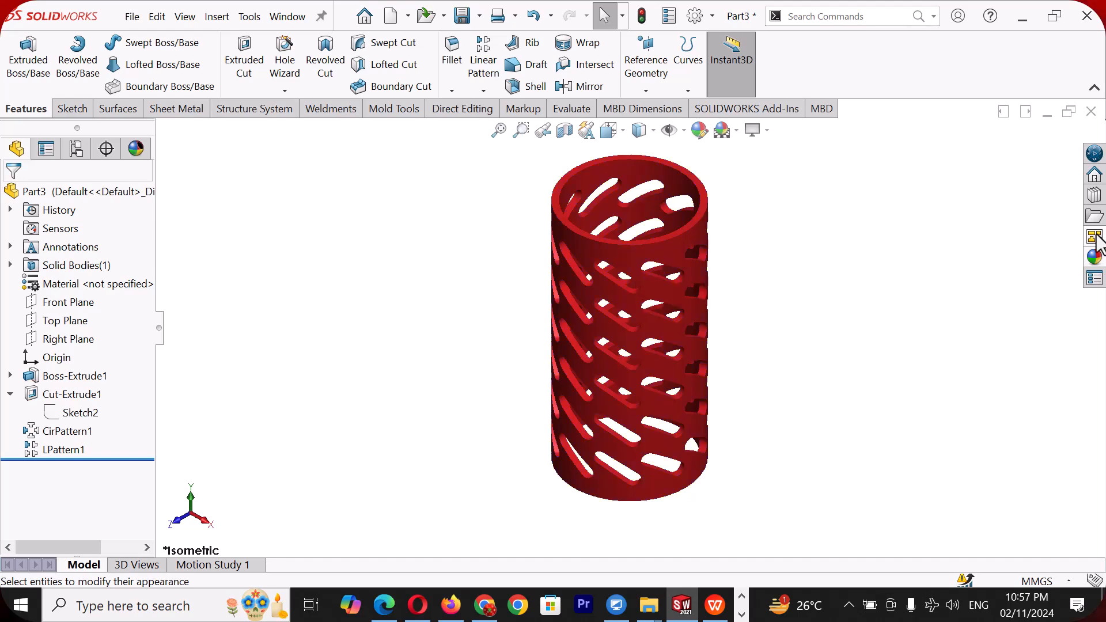
Step: Apply the green medium gloss plastic appearance to the tube as its final colour
{"action": "left_click", "coordinate": [1096, 257]}
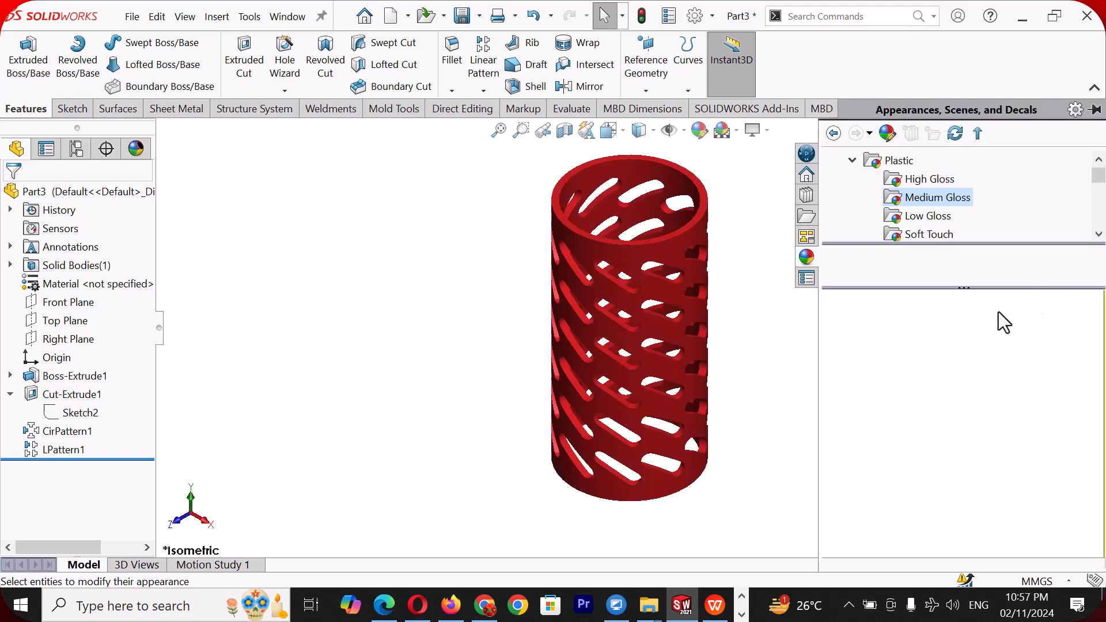
{"action": "left_click_drag", "start_coordinate": [867, 515], "coordinate": [628, 368]}
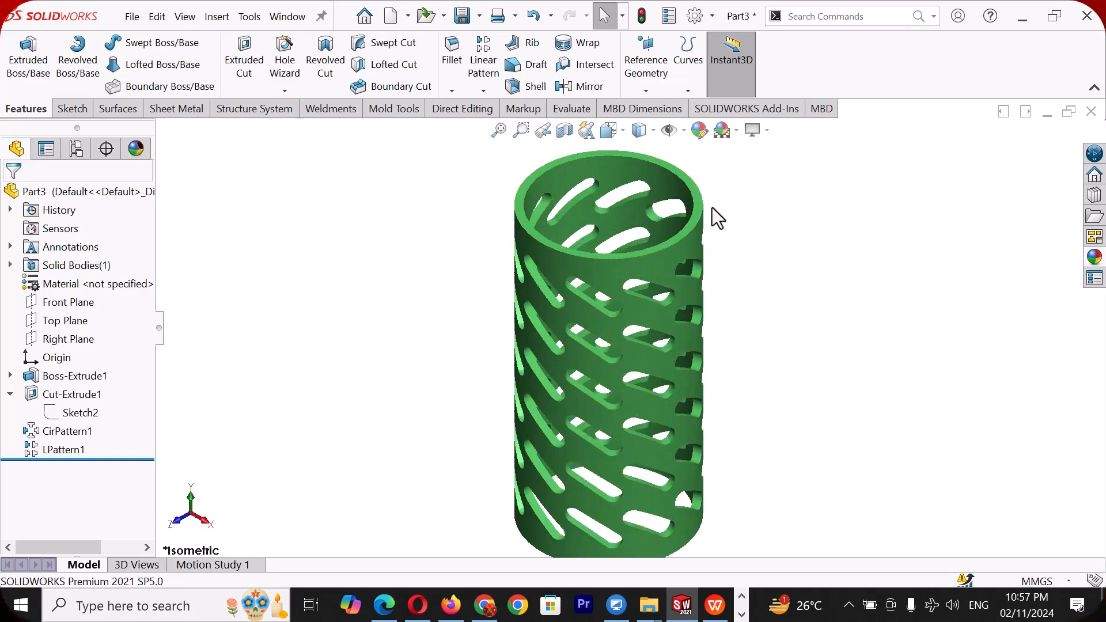
{"action": "left_click_drag", "start_coordinate": [717, 217], "coordinate": [851, 320]}
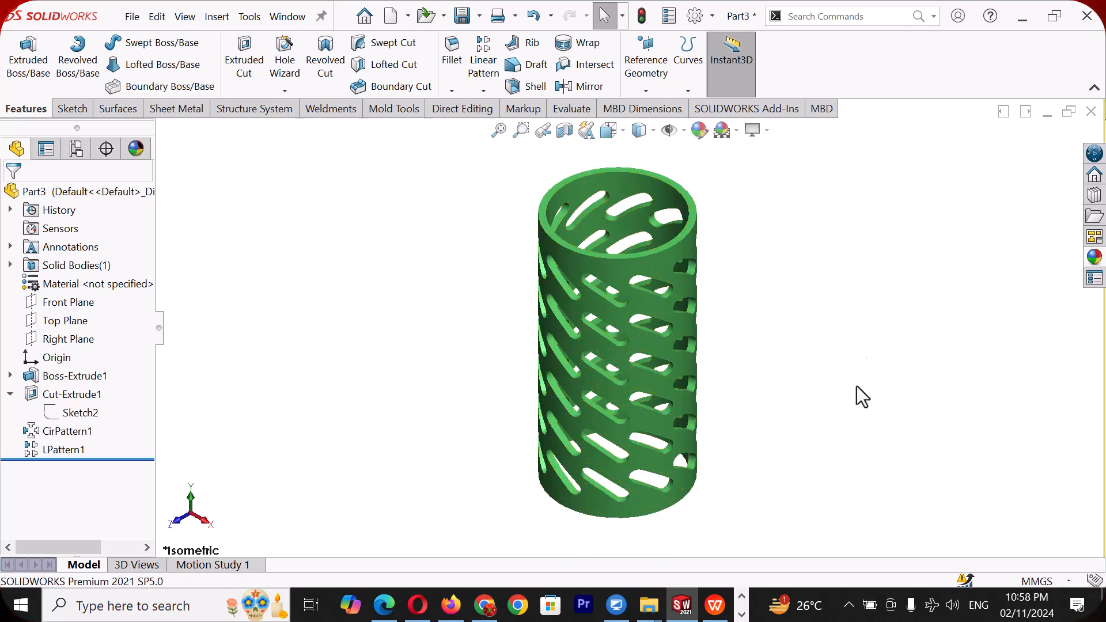